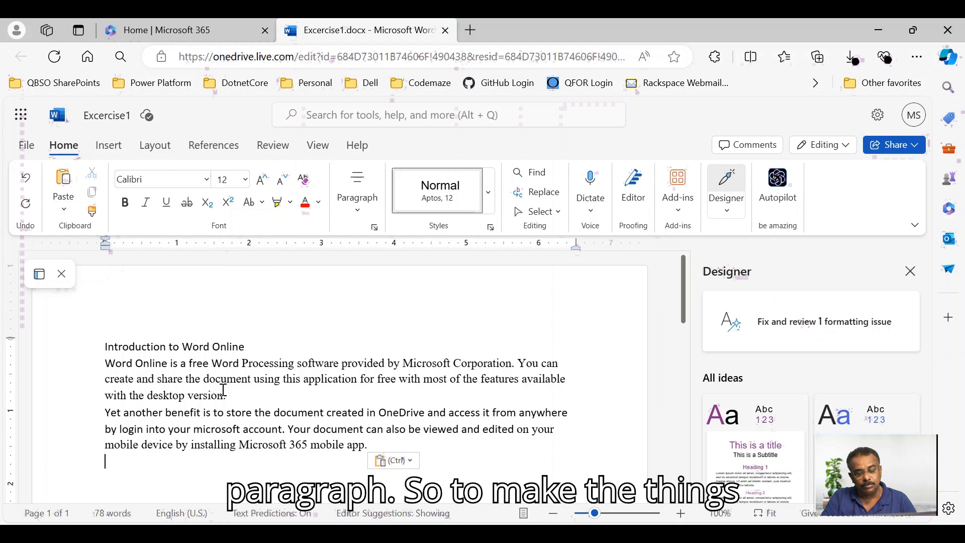
# Step: Select the paragraph beginning "Word Online is a free Word Processing software" and center-align it
pyautogui.moveTo(113, 350); pyautogui.dragTo(214, 362)
pyautogui.click(282, 371)
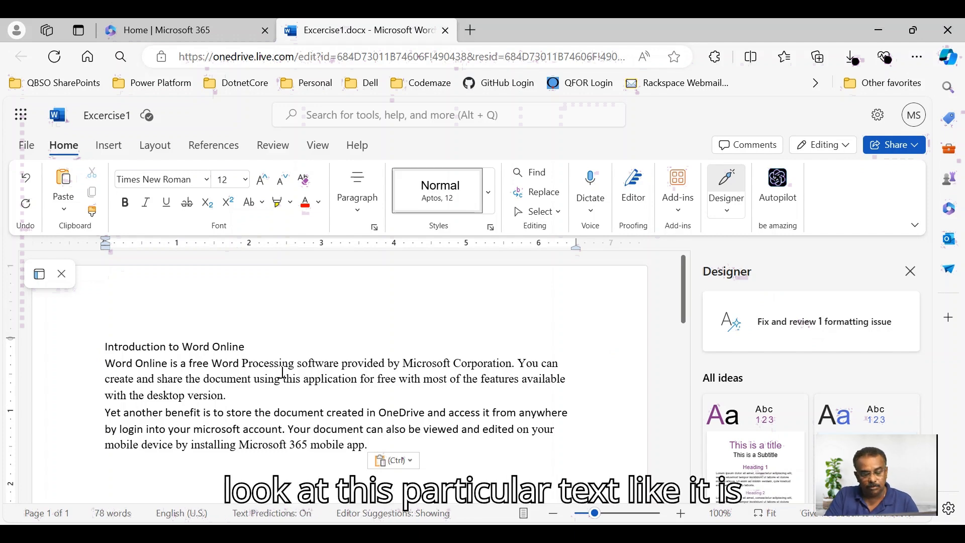
pyautogui.tripleClick(250, 390)
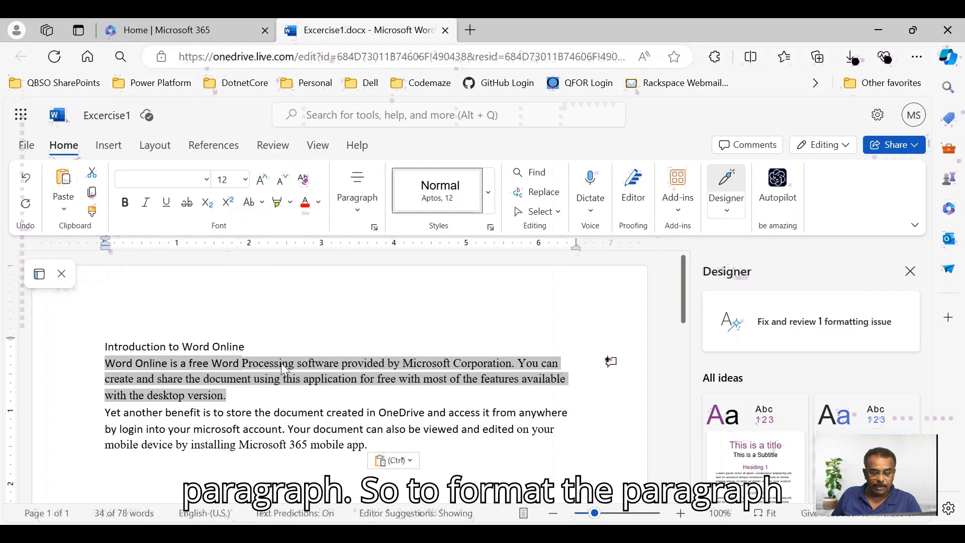
pyautogui.click(357, 217)
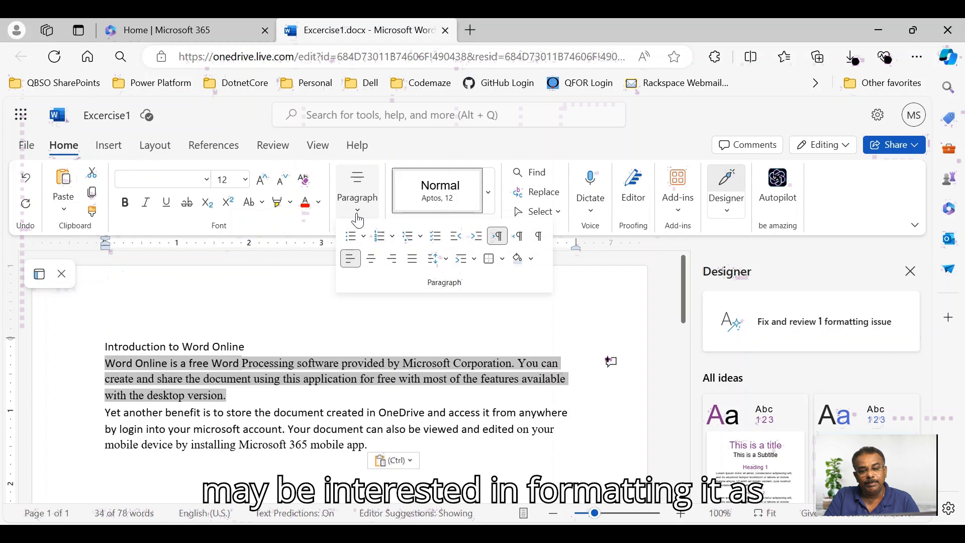
pyautogui.click(349, 272)
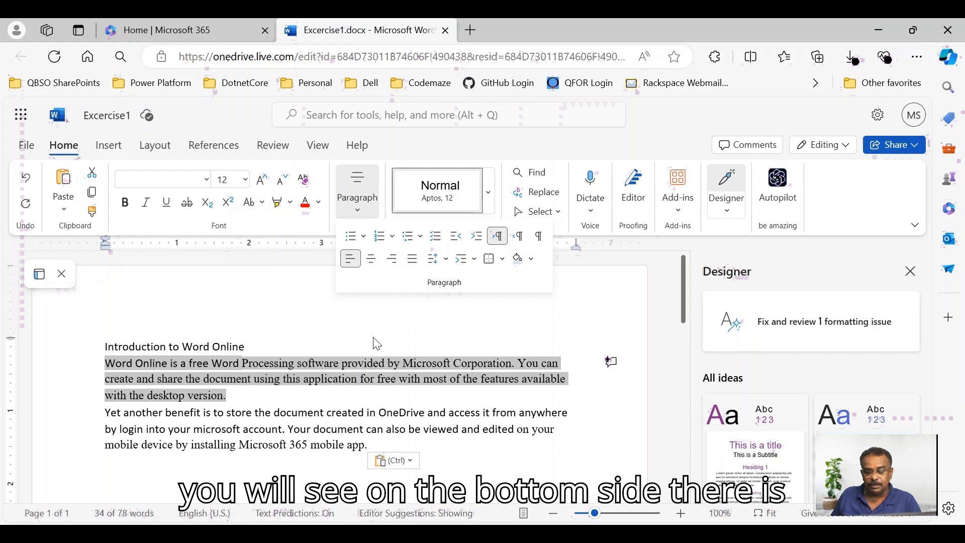
pyautogui.click(371, 258)
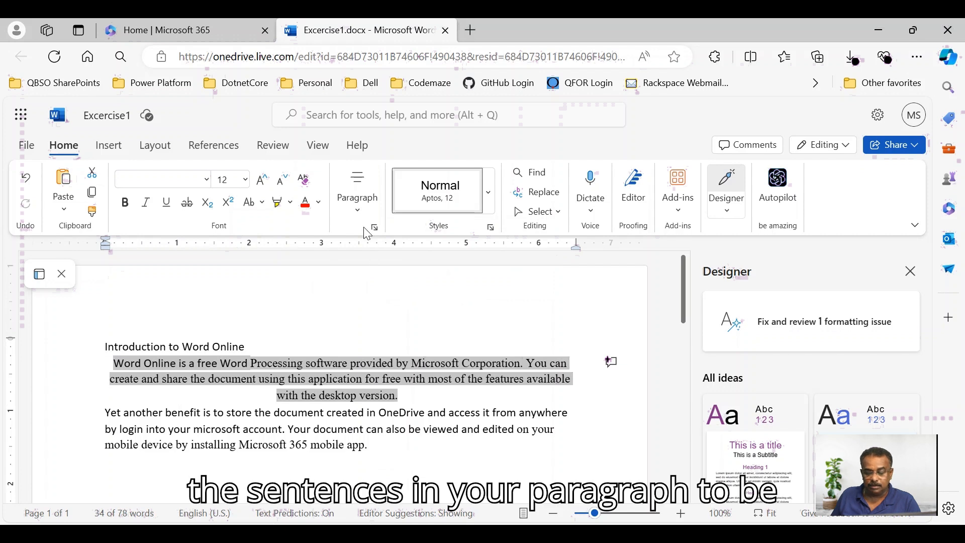
# Step: Try right alignment on the selected first body paragraph, and justify it instead
pyautogui.click(358, 215)
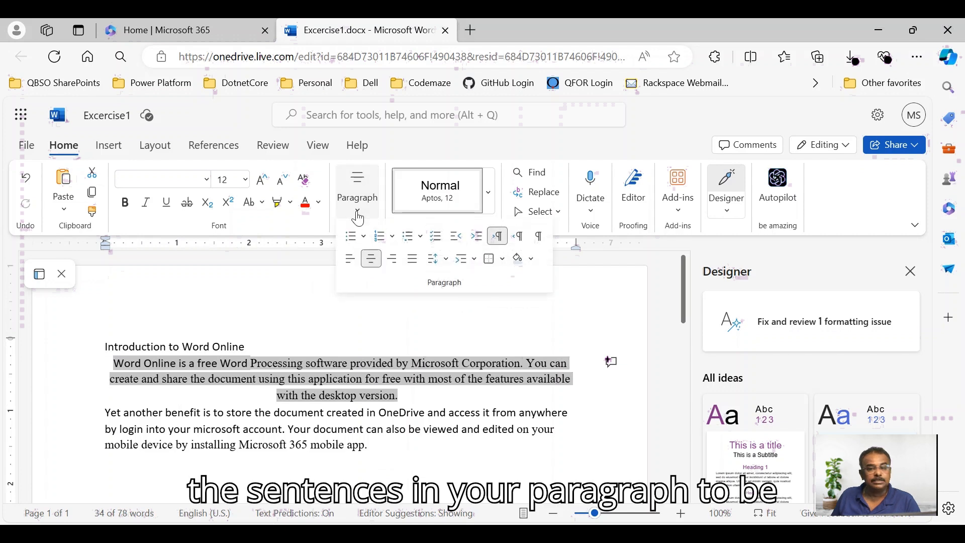
pyautogui.click(393, 259)
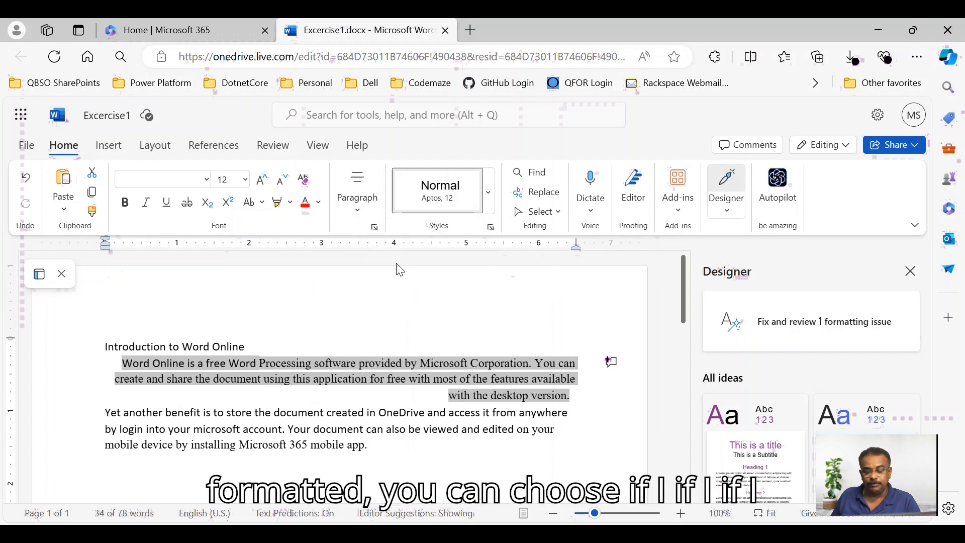
pyautogui.click(357, 212)
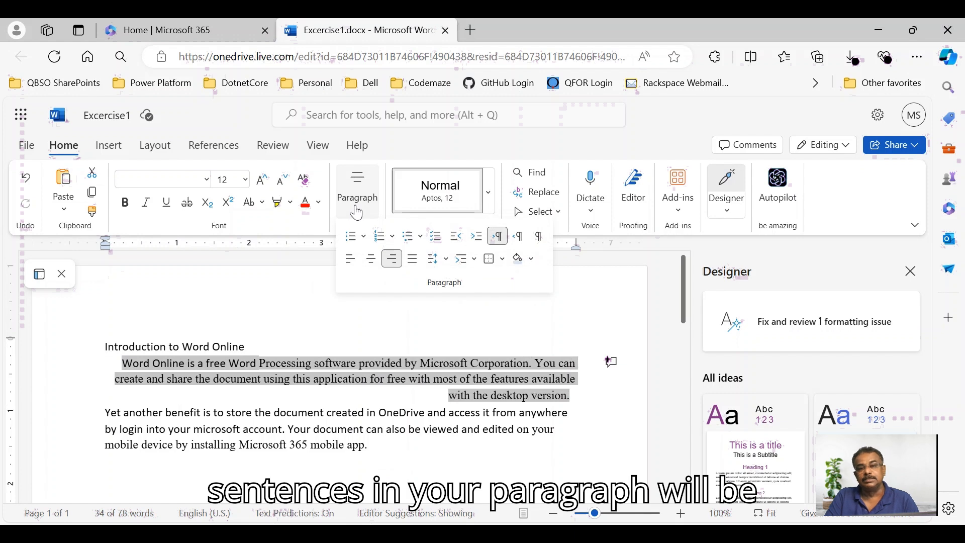
pyautogui.click(409, 259)
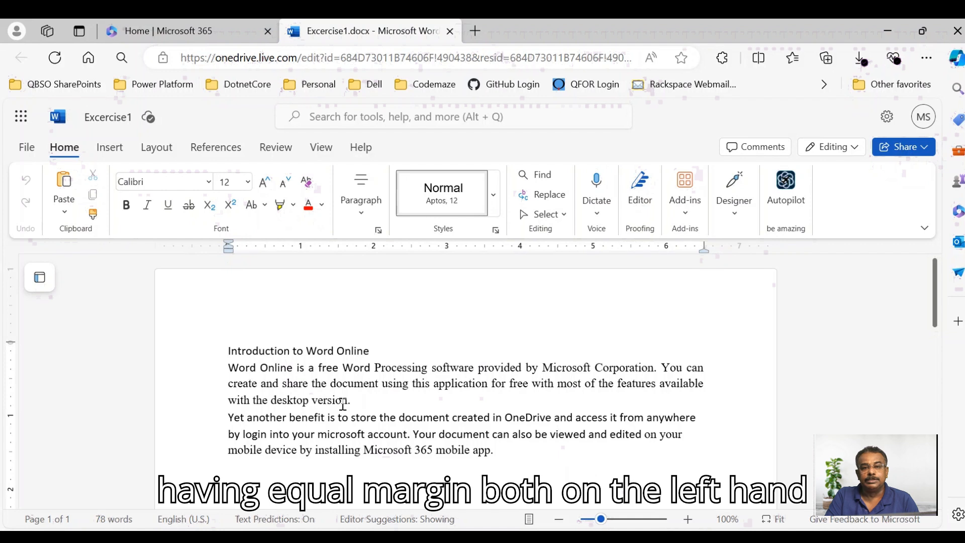
# Step: Set the line spacing of the first body paragraph to 1.5
pyautogui.click(300, 387)
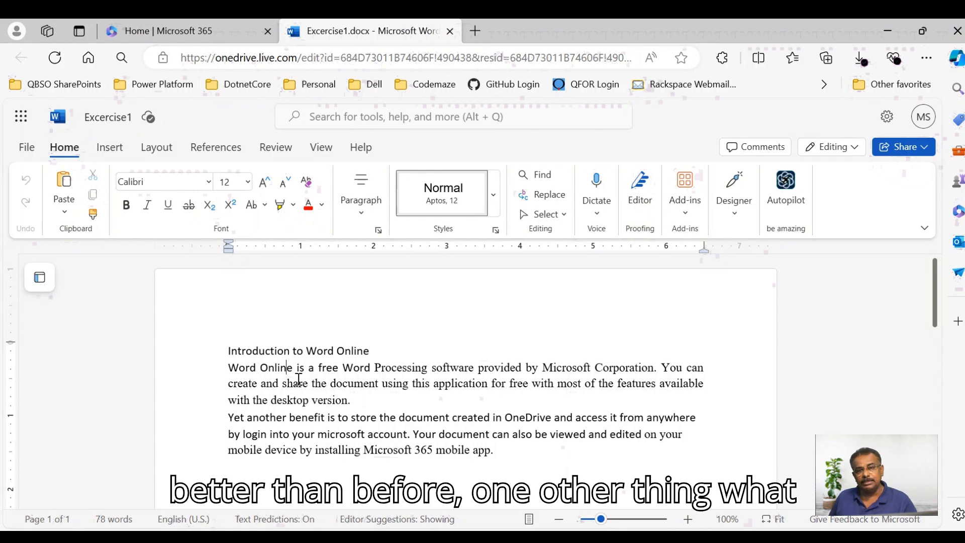
pyautogui.click(362, 221)
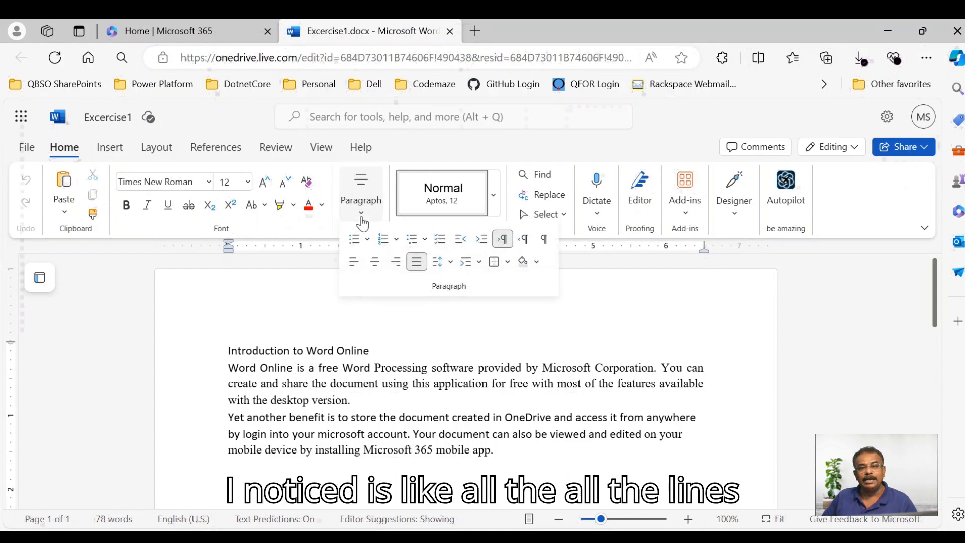
pyautogui.click(450, 264)
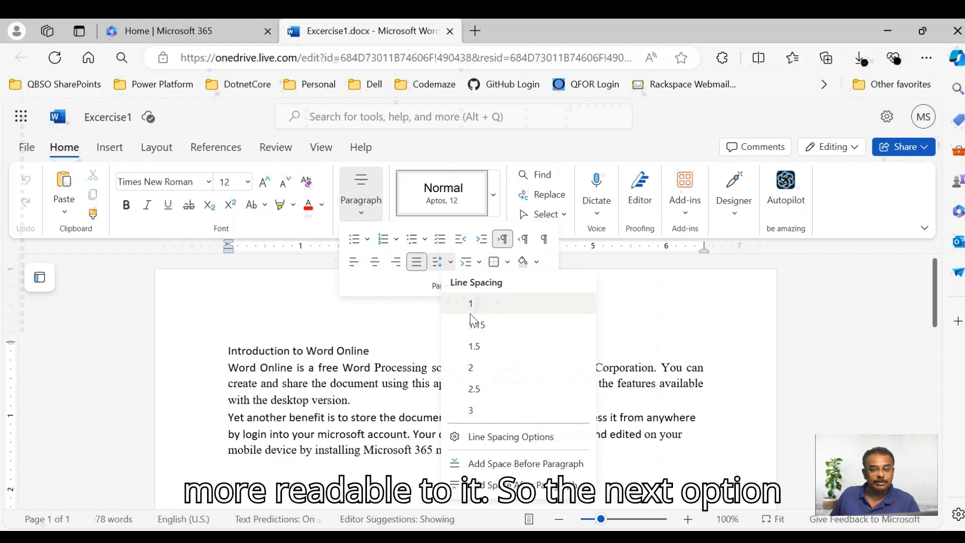
pyautogui.click(476, 349)
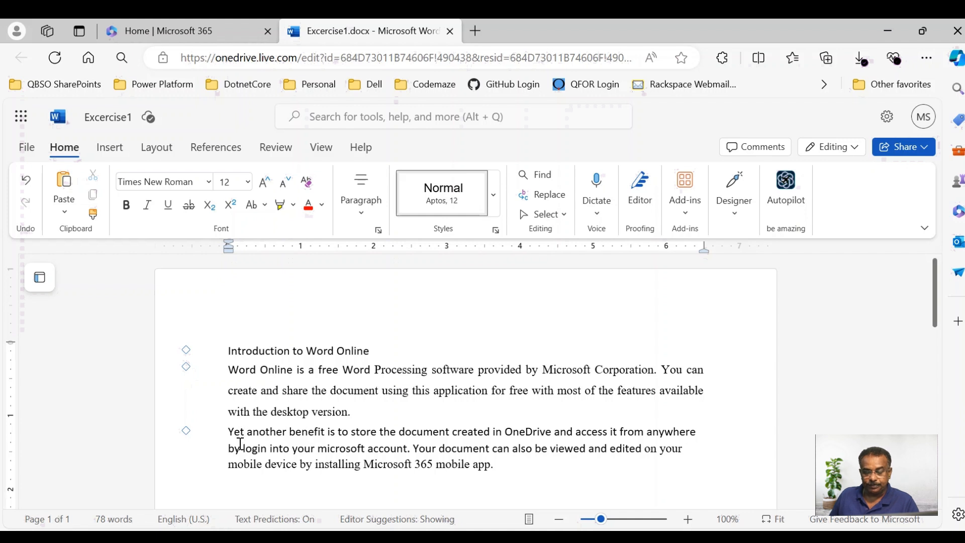
# Step: Add space after the first body paragraph to separate it from the next one
pyautogui.click(361, 218)
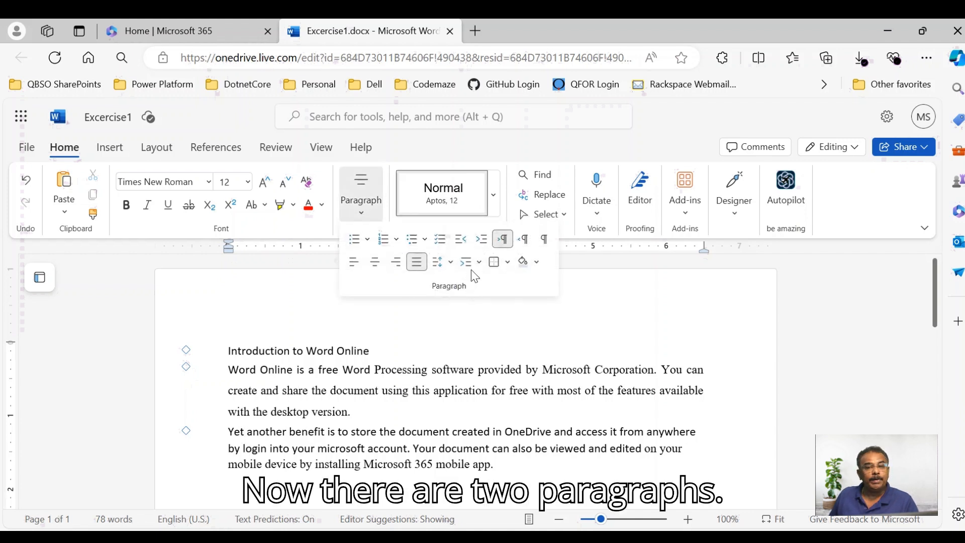
pyautogui.click(449, 265)
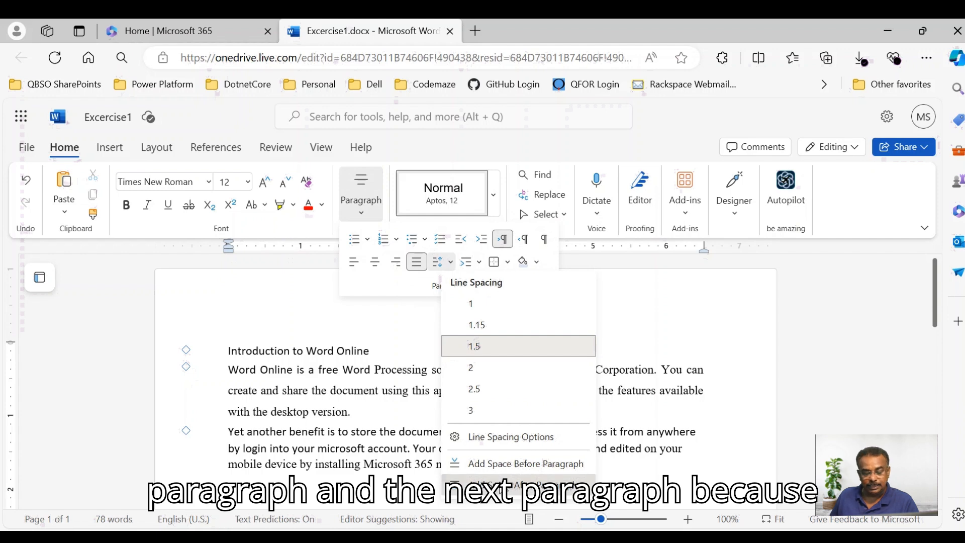
pyautogui.click(483, 484)
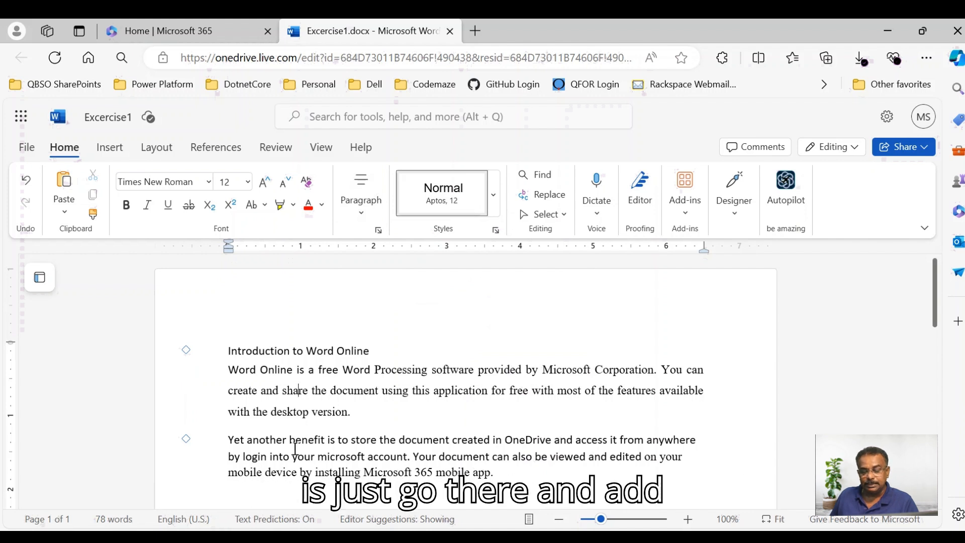
# Step: Set the line spacing of the paragraph beginning "Yet another benefit" to 1.5
pyautogui.click(266, 445)
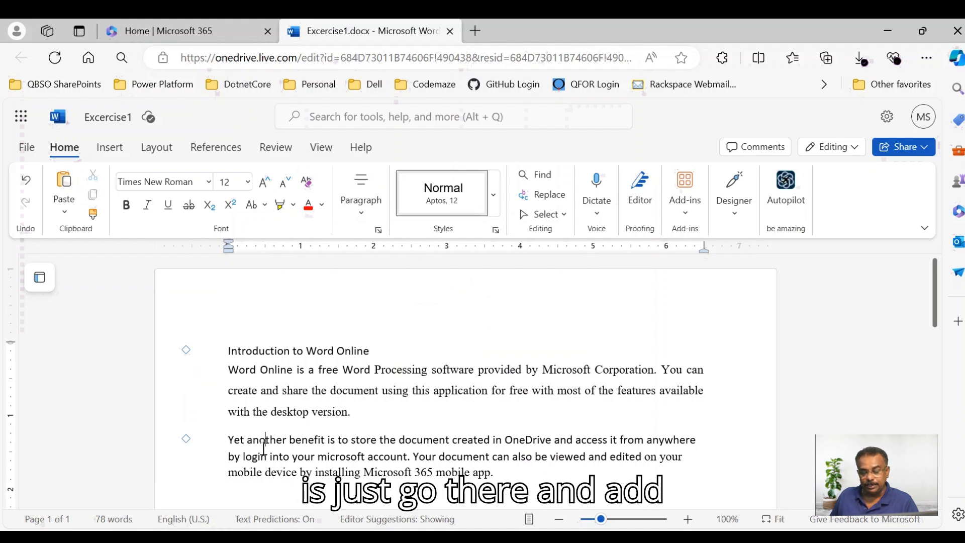
pyautogui.click(363, 216)
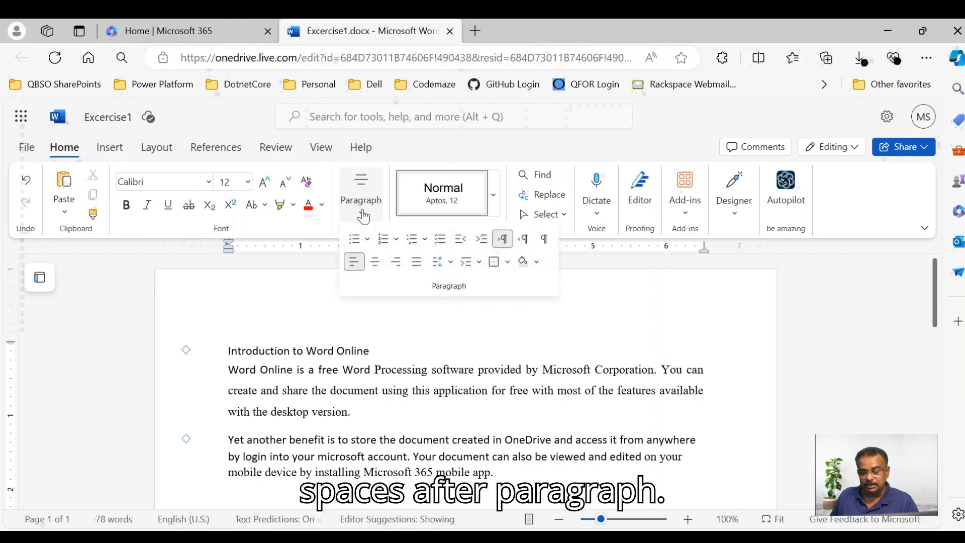
pyautogui.click(451, 264)
pyautogui.click(473, 348)
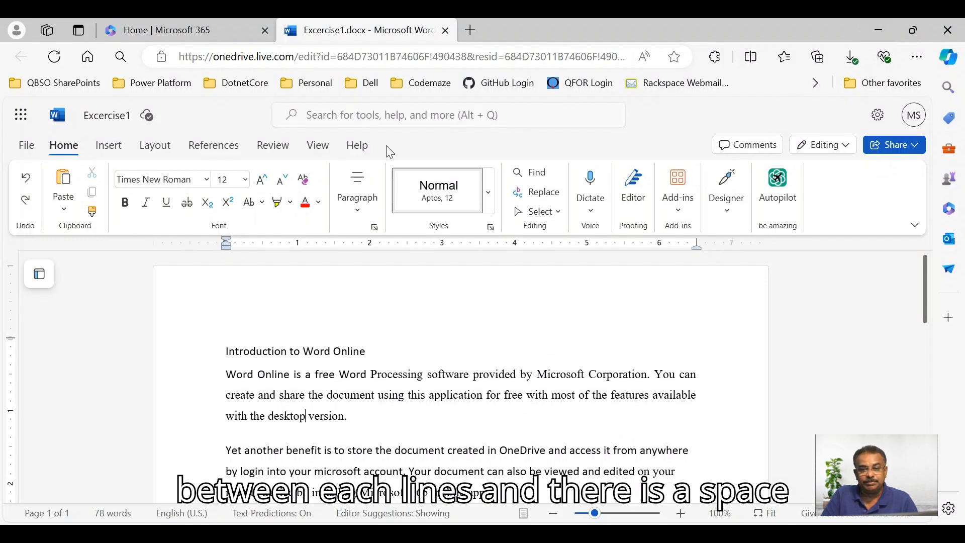
# Step: Apply a First Line special indent to the paragraph beginning "Word Online is a free Word"
pyautogui.click(232, 376)
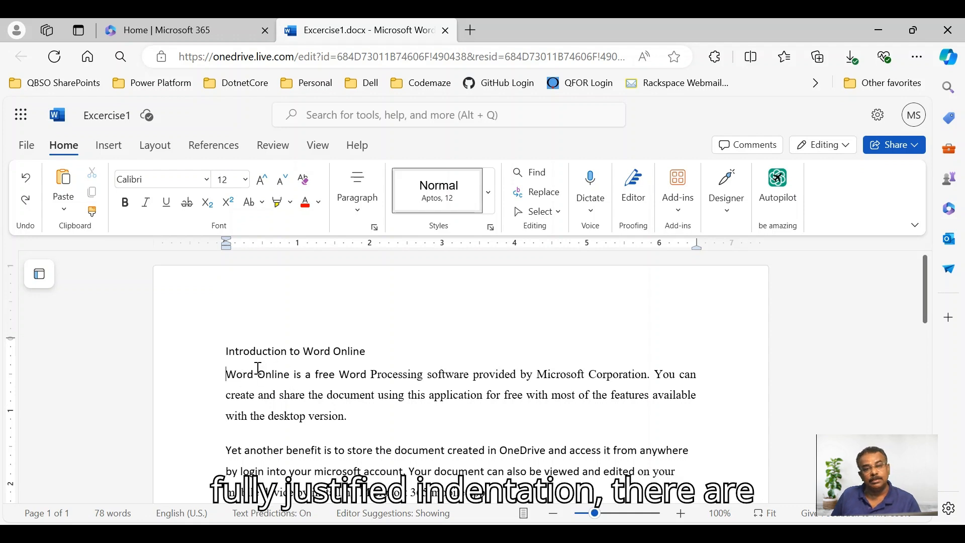
pyautogui.click(578, 396)
pyautogui.click(242, 375)
pyautogui.click(360, 216)
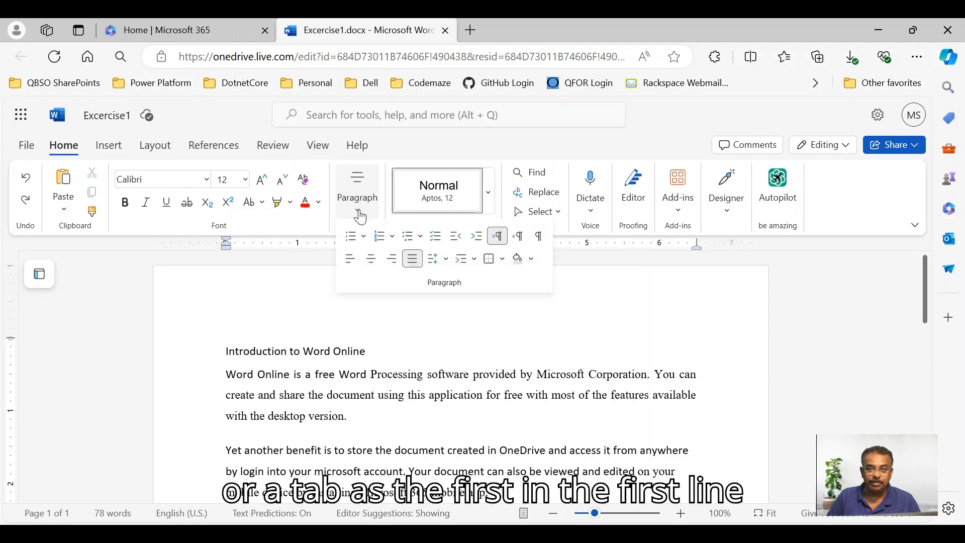
pyautogui.click(478, 268)
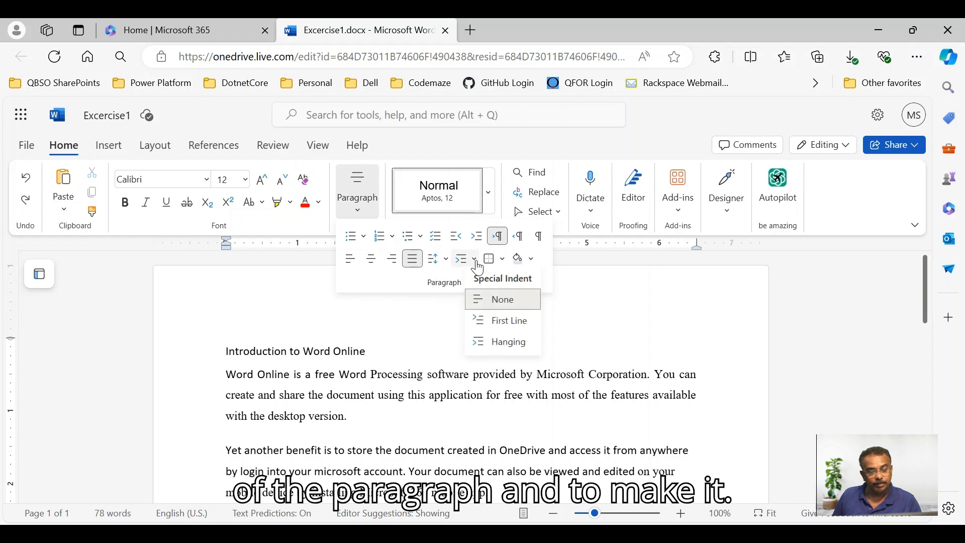
pyautogui.click(493, 325)
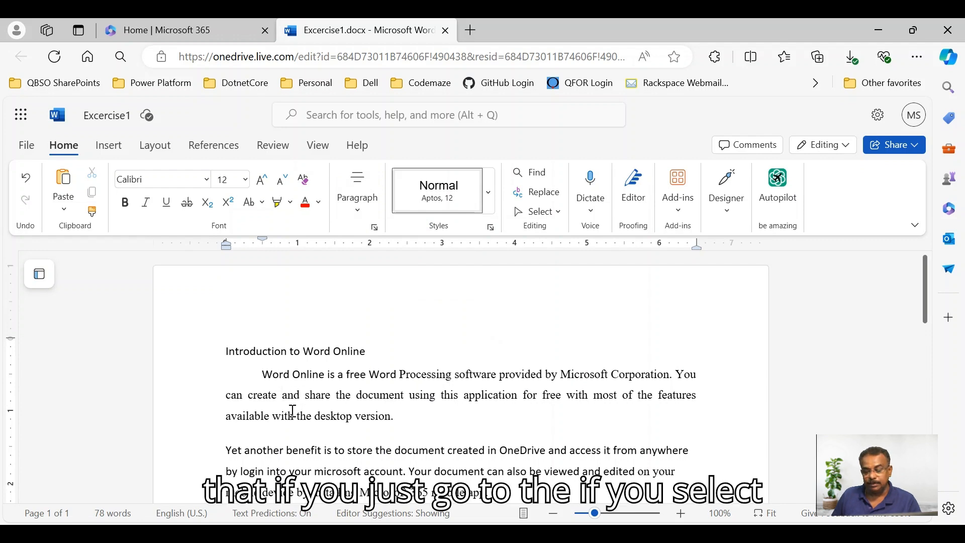
# Step: Left-align the first body paragraph and change its special indent to Hanging
pyautogui.click(357, 194)
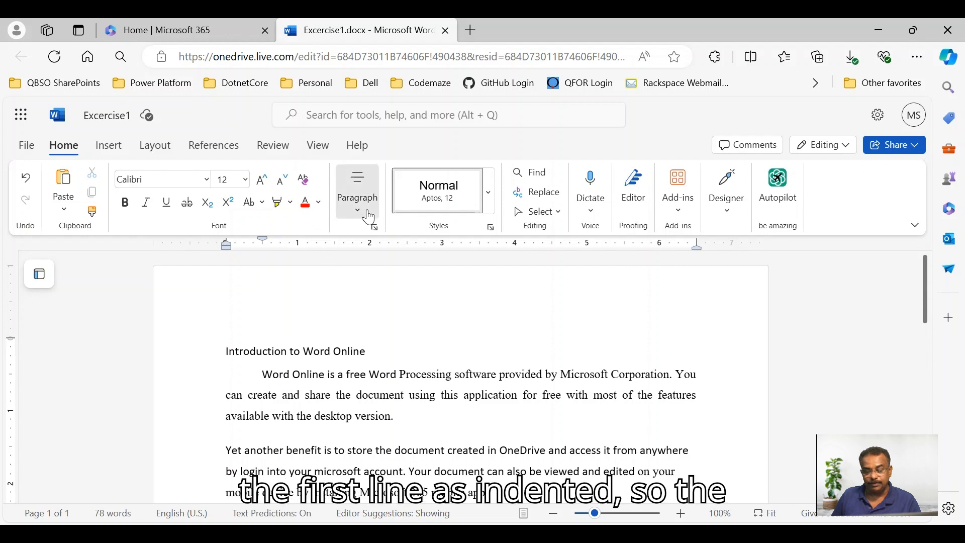
pyautogui.click(351, 259)
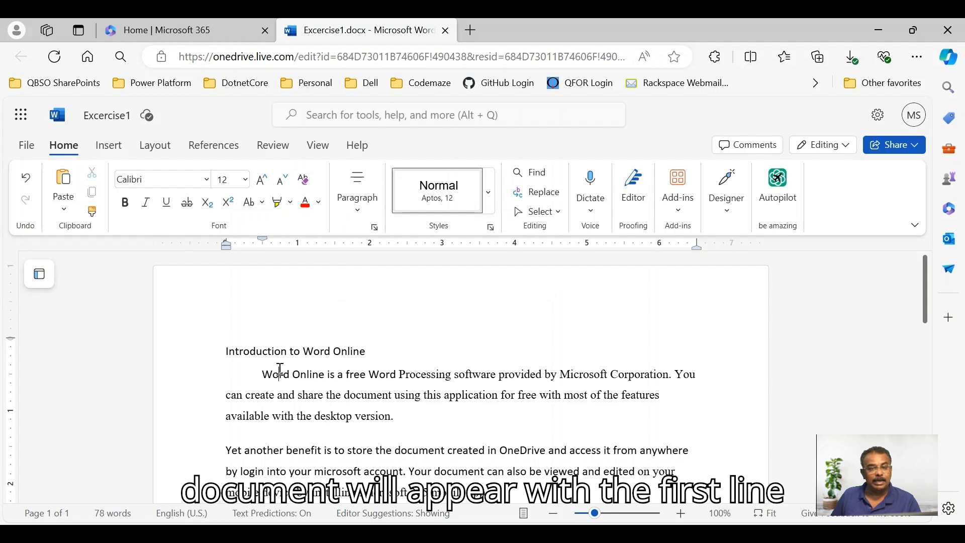
pyautogui.click(359, 216)
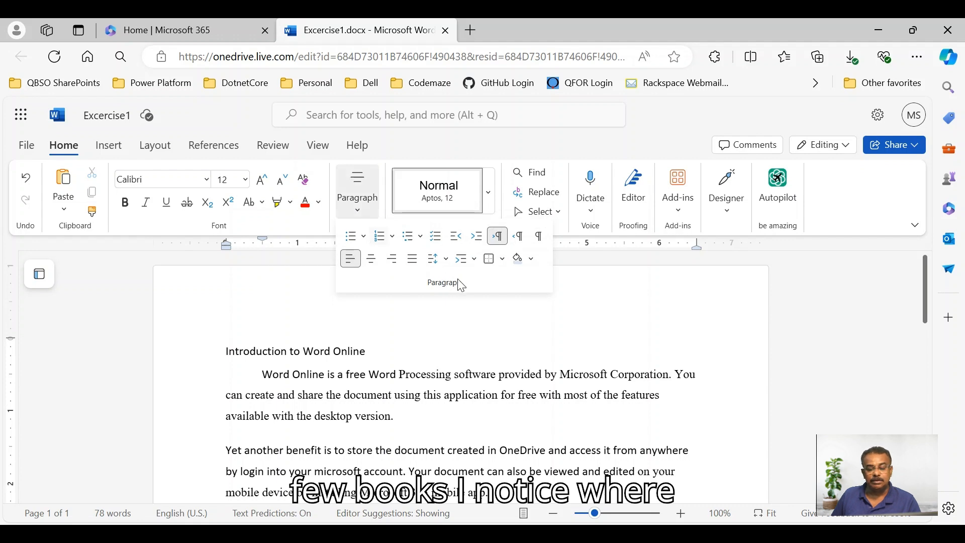
pyautogui.click(476, 260)
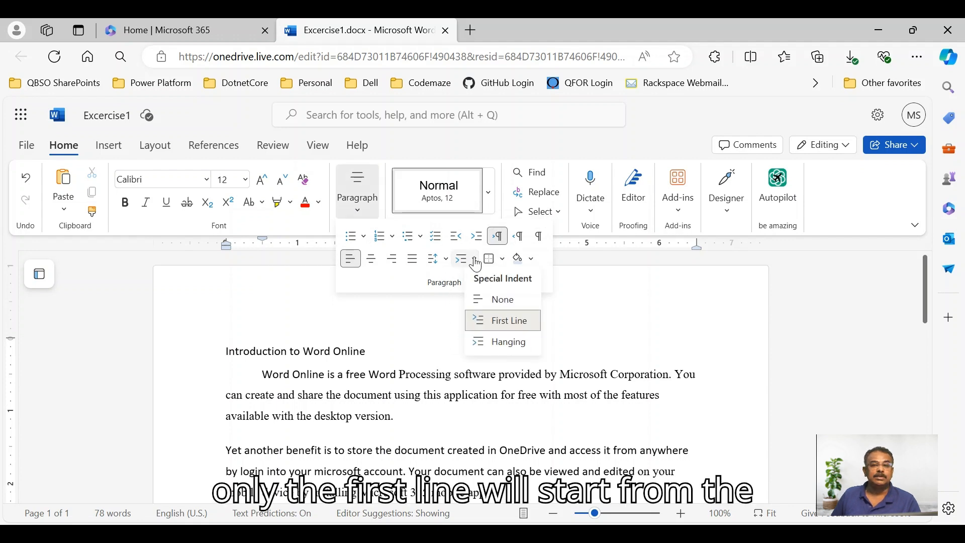
pyautogui.click(505, 342)
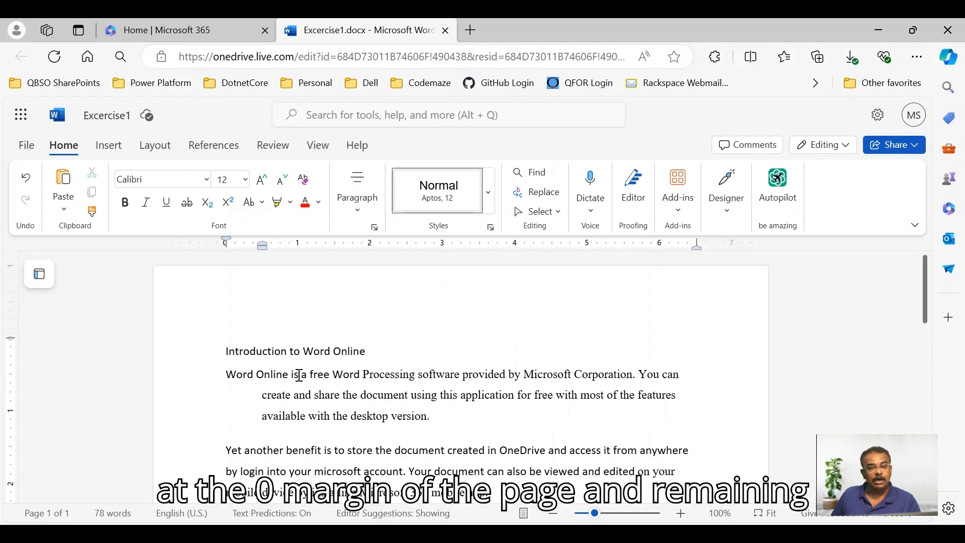
# Step: Remove the hanging indent from the first body paragraph by setting its special indent to None
pyautogui.click(358, 215)
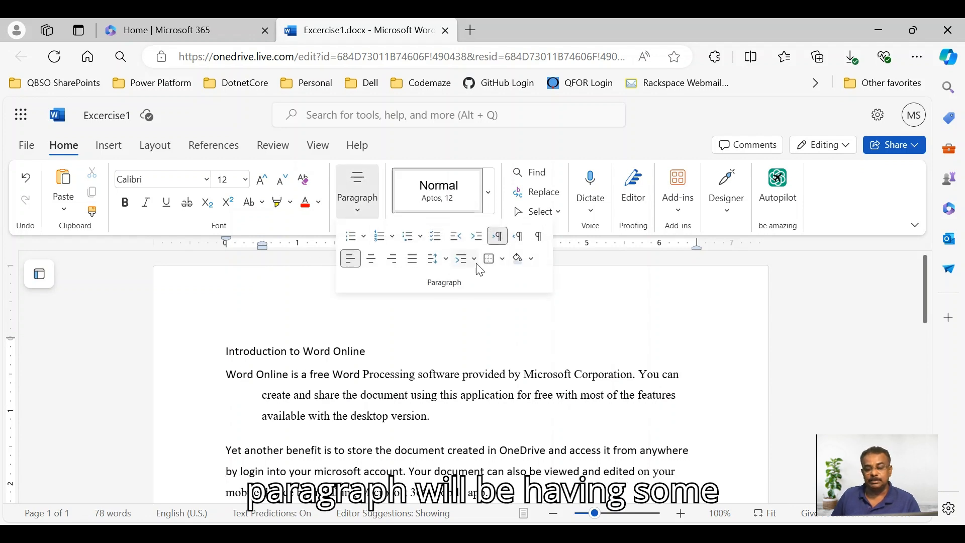
pyautogui.click(476, 267)
pyautogui.click(491, 296)
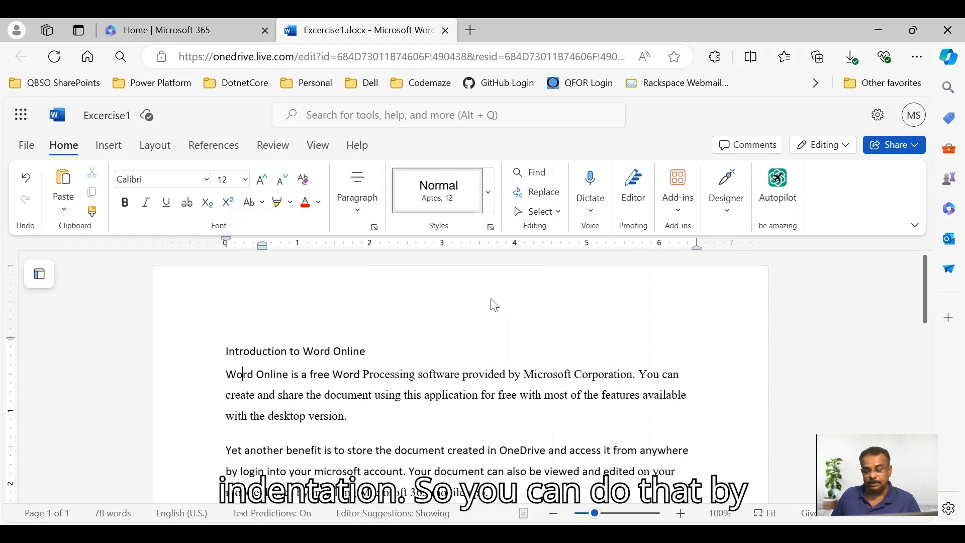
pyautogui.hotkey('ctrl', 'z')
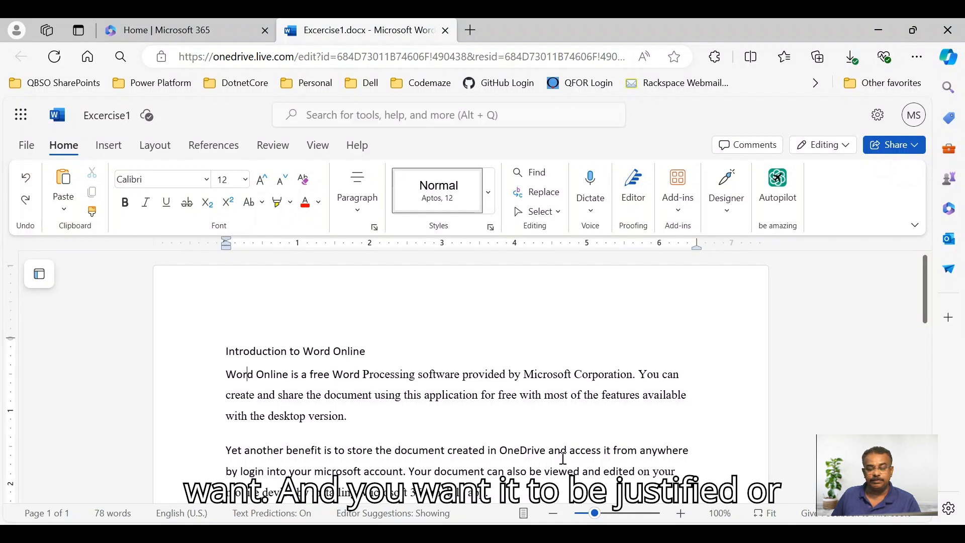
pyautogui.click(261, 394)
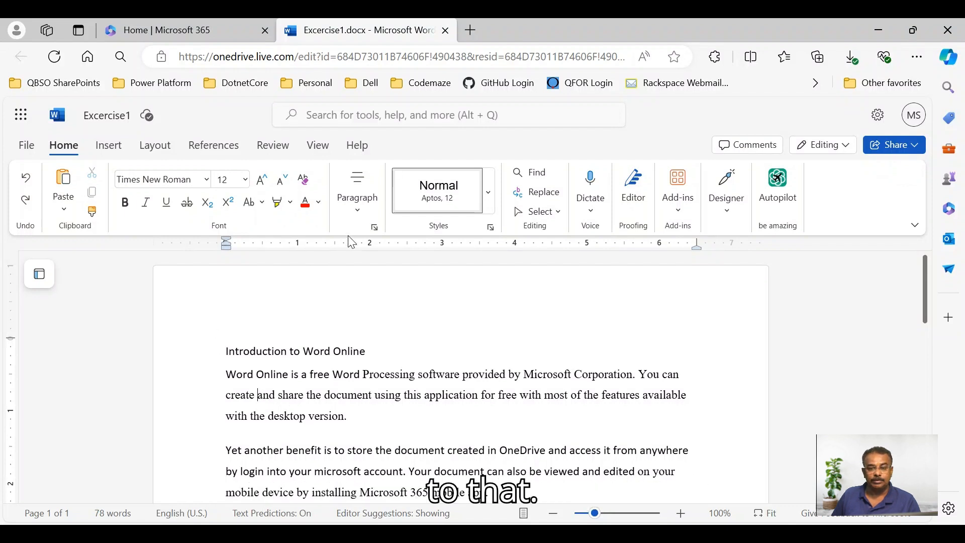
pyautogui.click(358, 210)
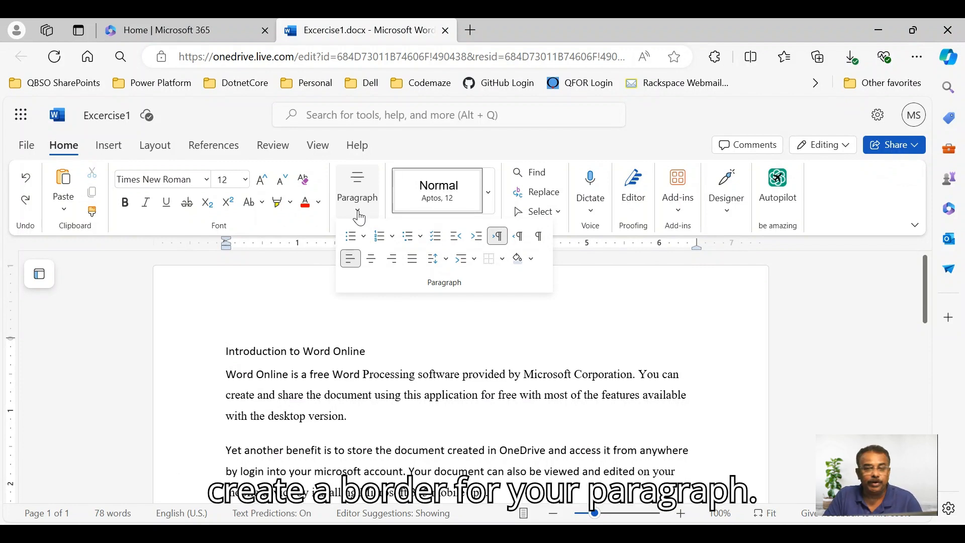
pyautogui.click(268, 387)
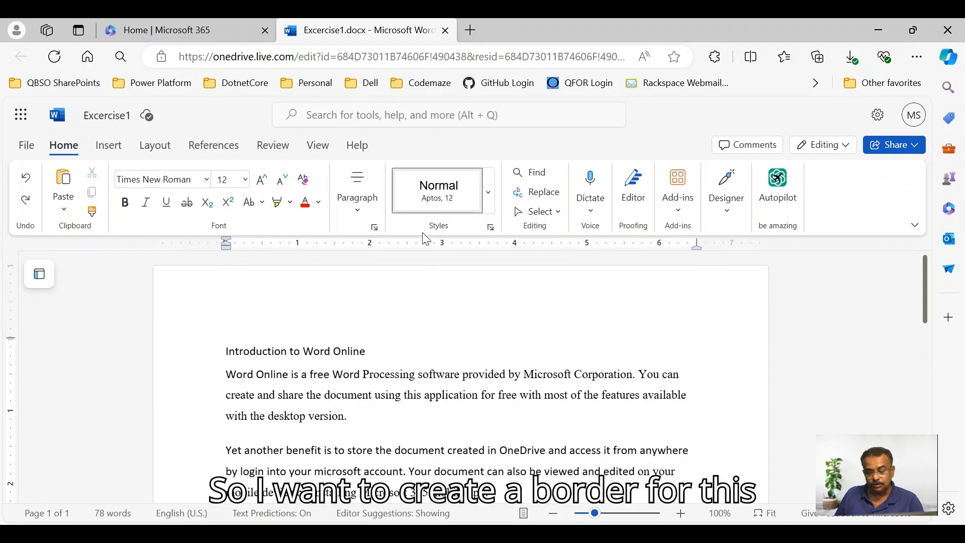
pyautogui.click(374, 228)
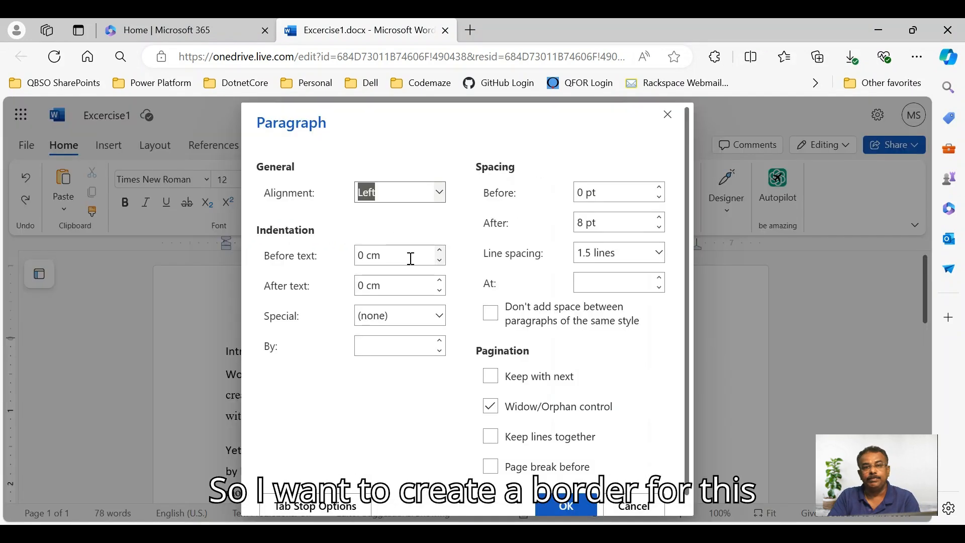
pyautogui.click(667, 116)
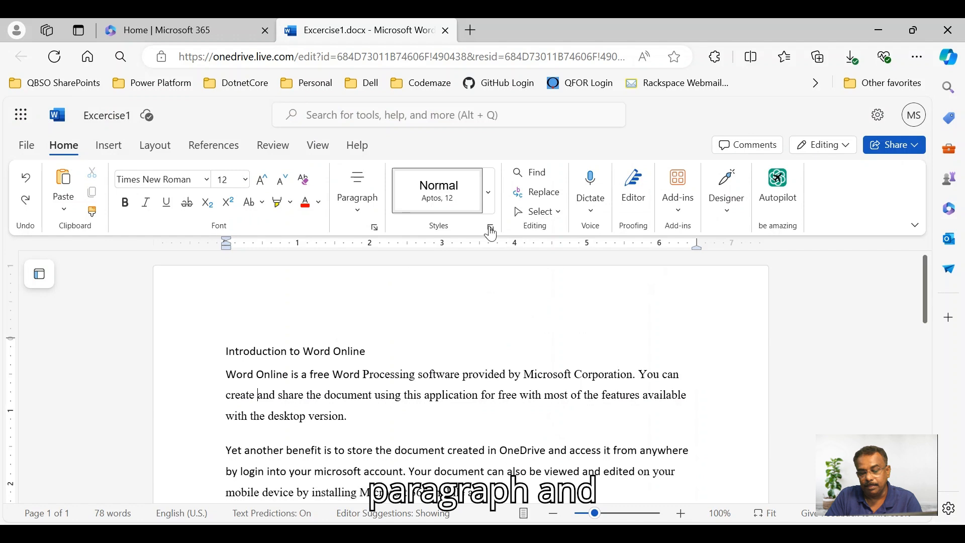
# Step: Apply an outside border to the first body paragraph
pyautogui.click(355, 210)
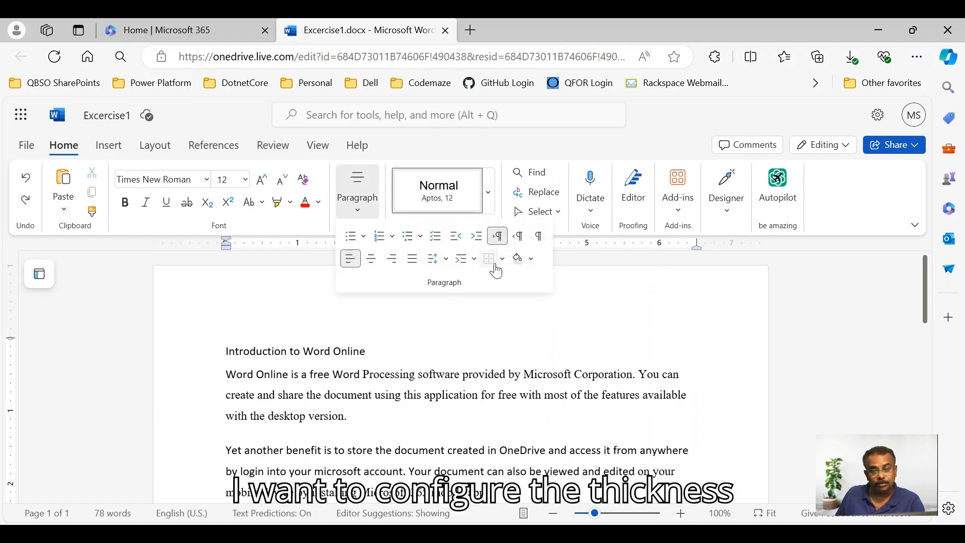
pyautogui.click(503, 260)
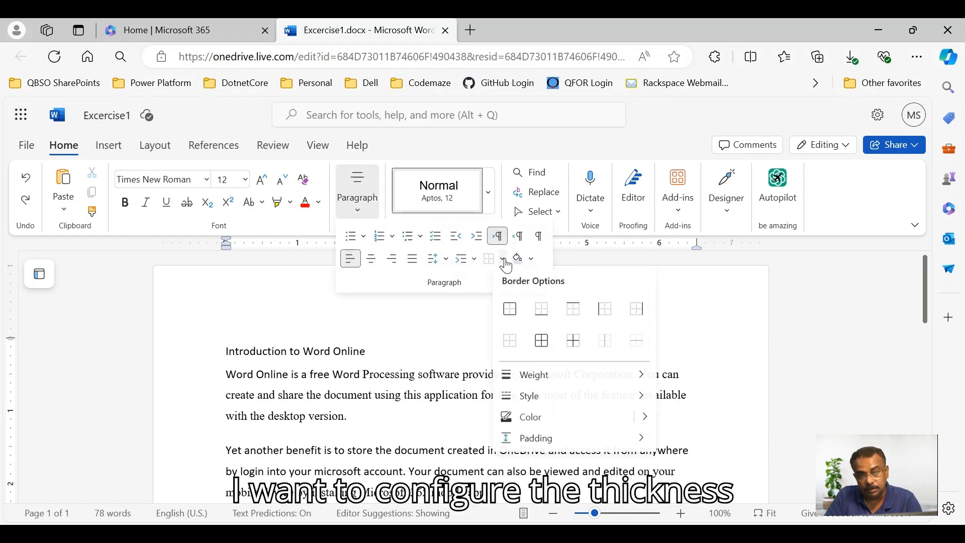
pyautogui.click(511, 311)
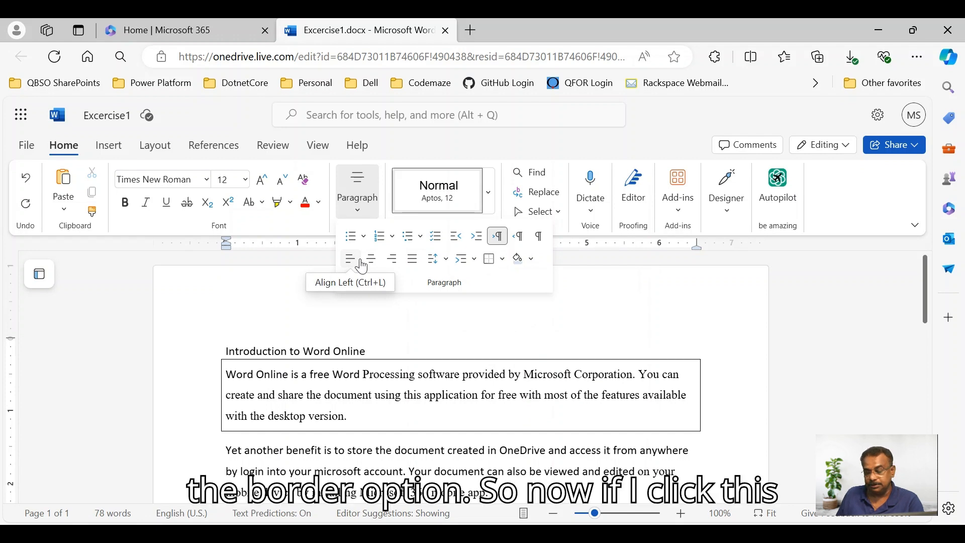
# Step: Give the first body paragraph's border the heaviest available weight and the standard blue color
pyautogui.click(504, 262)
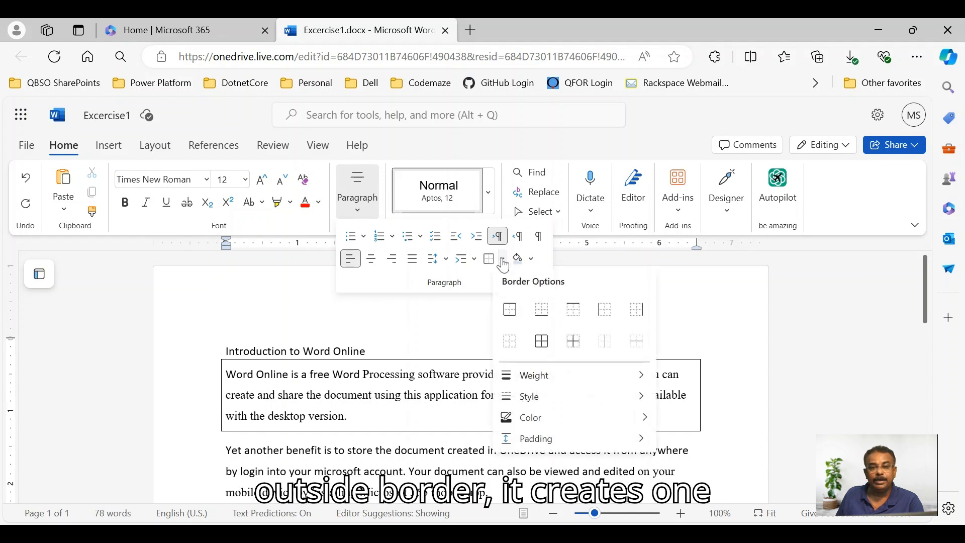
pyautogui.moveTo(550, 383)
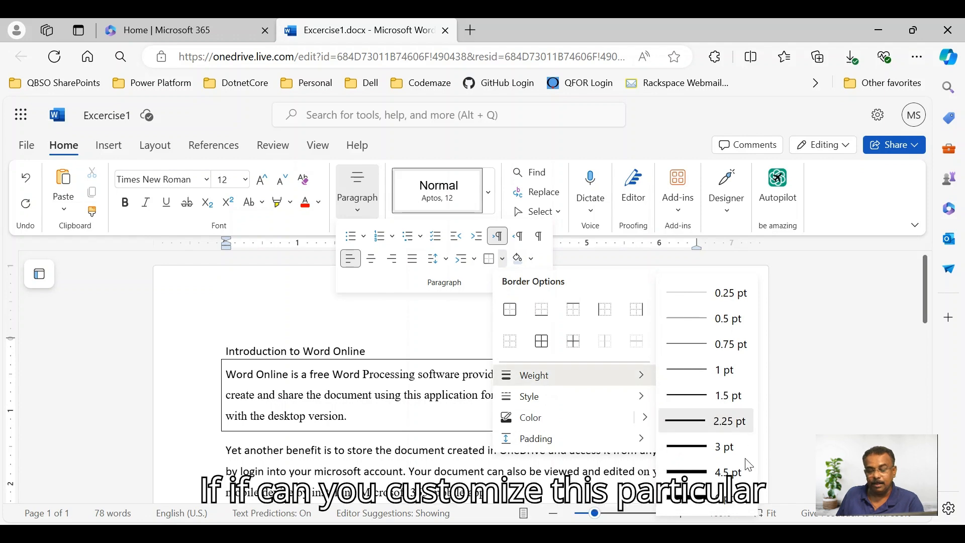
pyautogui.click(682, 503)
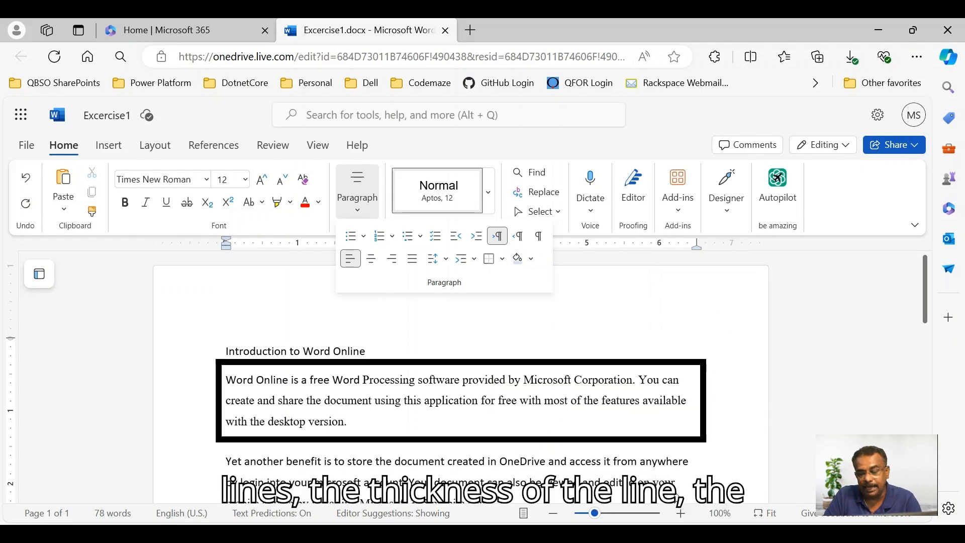
pyautogui.click(499, 260)
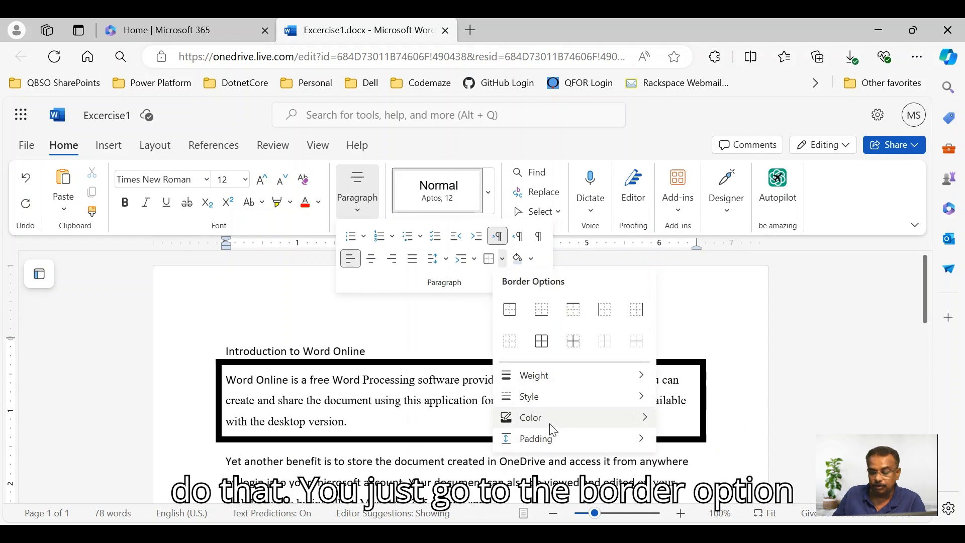
pyautogui.click(645, 422)
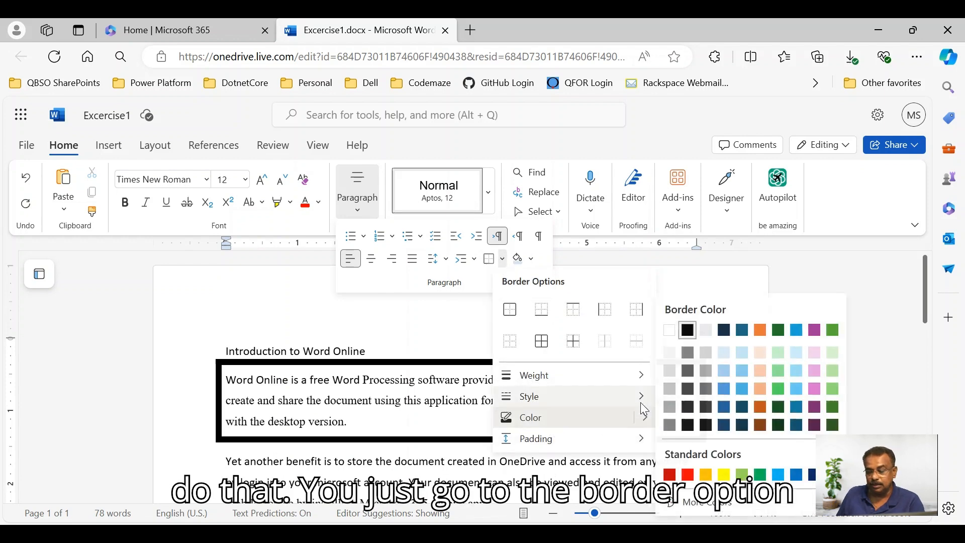
pyautogui.click(795, 475)
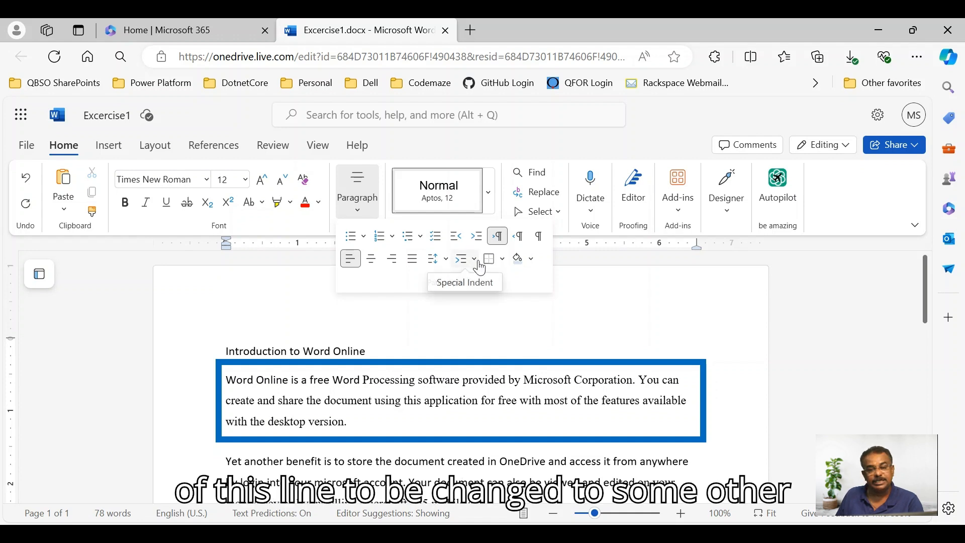
# Step: Change the line style of the first body paragraph's border to Dashed
pyautogui.click(502, 260)
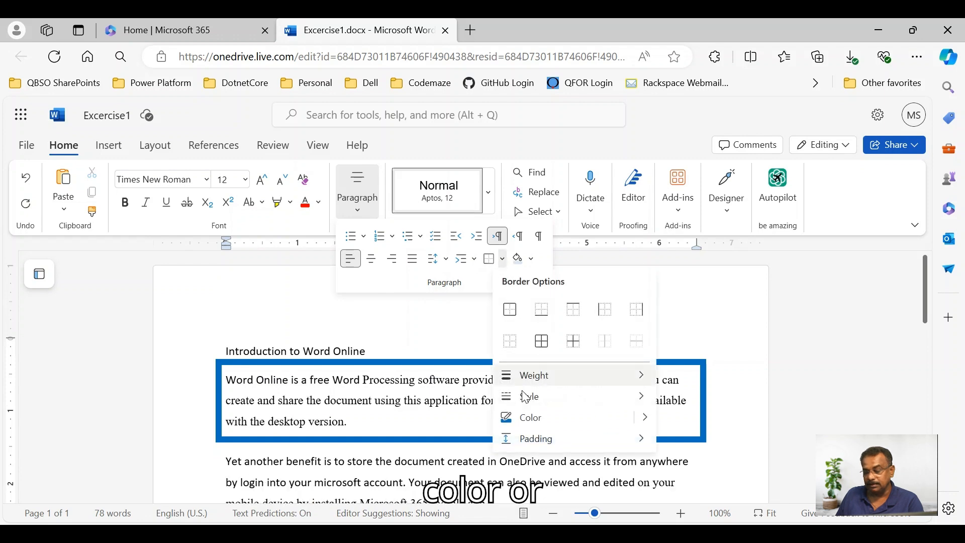
pyautogui.moveTo(529, 402)
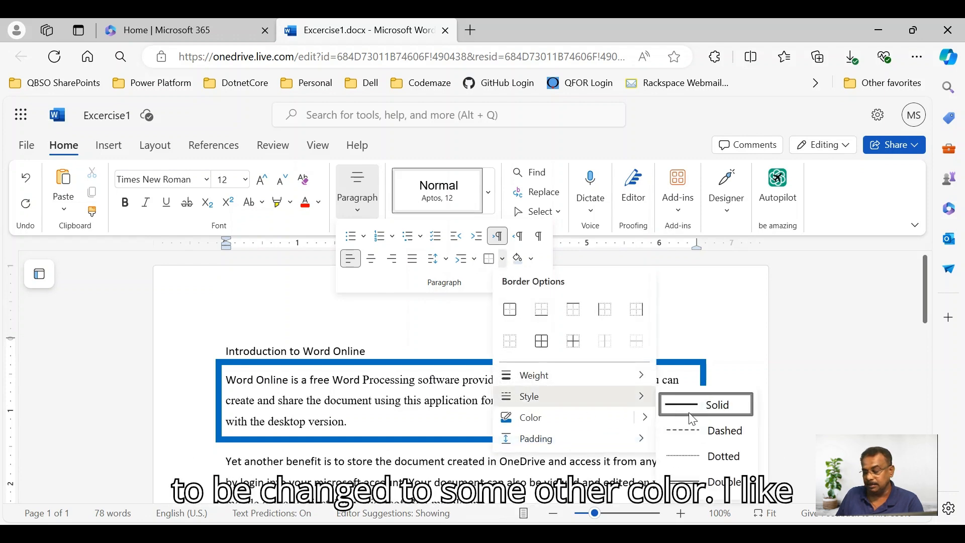
pyautogui.click(706, 438)
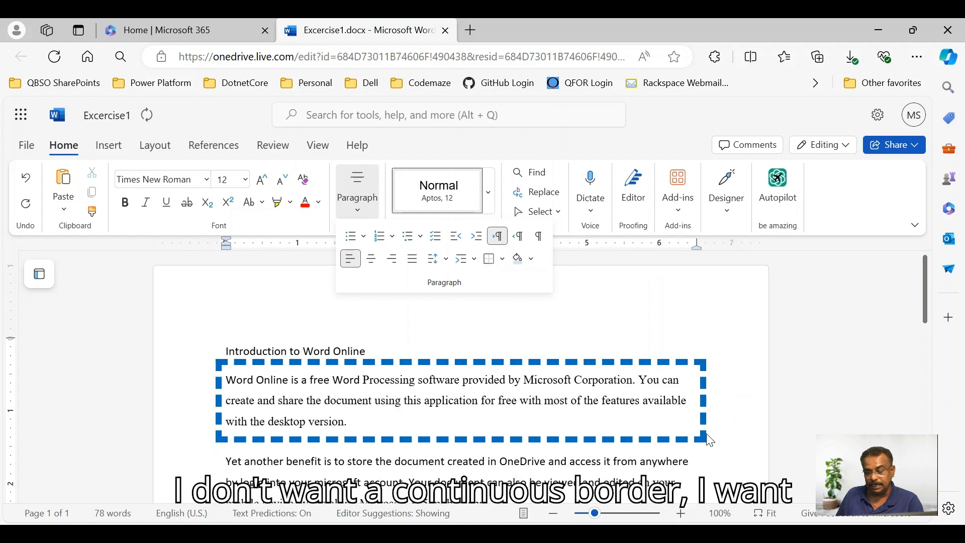
pyautogui.click(469, 374)
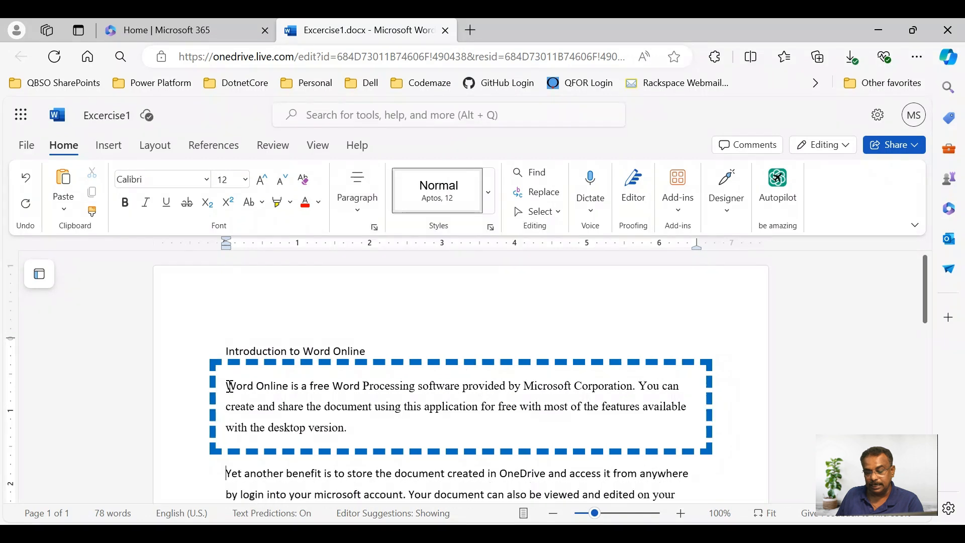
# Step: Select the whole first body paragraph, reapply the Dashed border style and reduce the border weight to 0.75 pt
pyautogui.moveTo(226, 387); pyautogui.dragTo(358, 436)
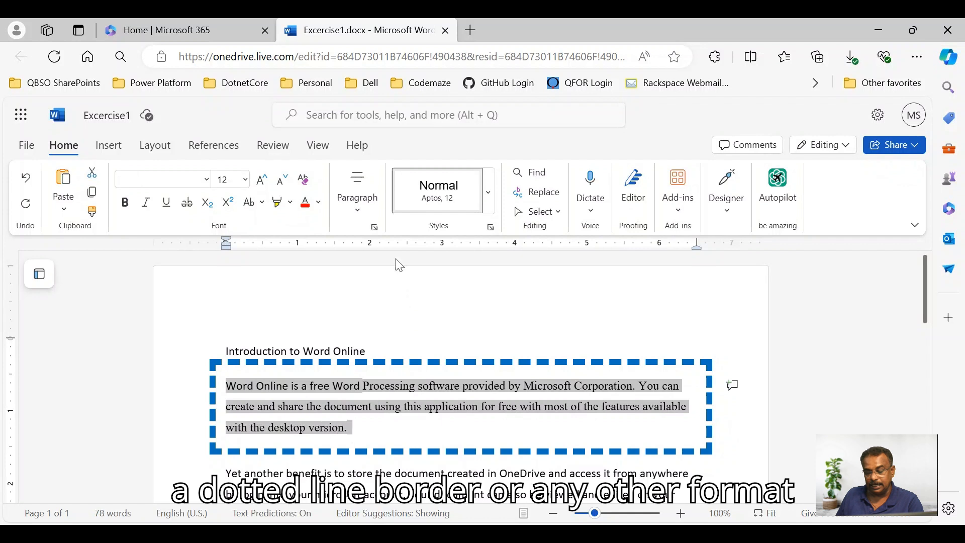
pyautogui.click(369, 217)
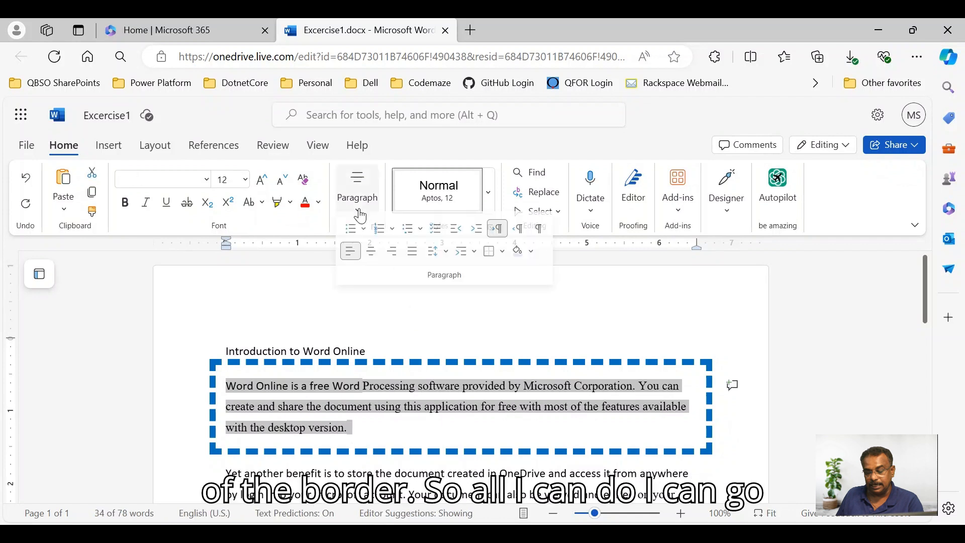
pyautogui.click(502, 259)
pyautogui.moveTo(604, 397)
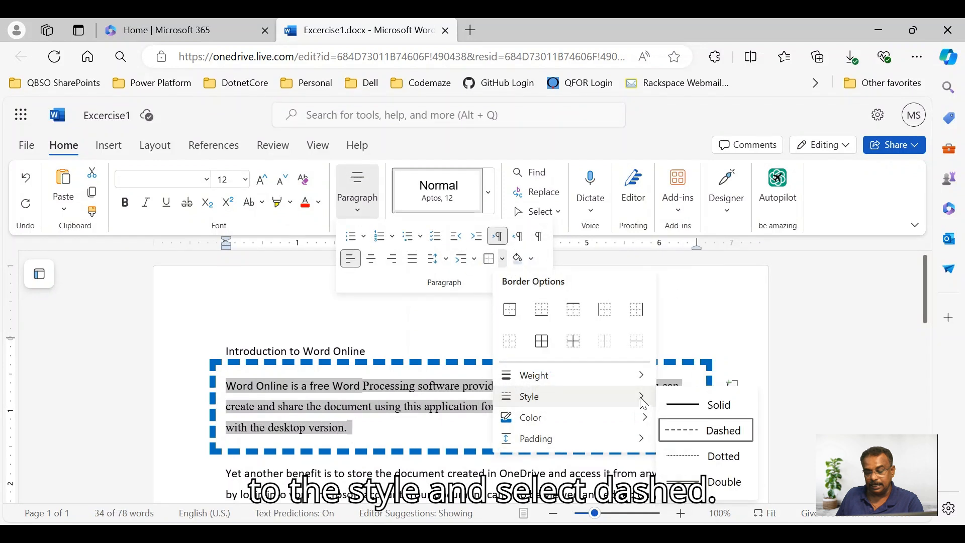
pyautogui.click(704, 429)
pyautogui.click(502, 259)
pyautogui.click(709, 344)
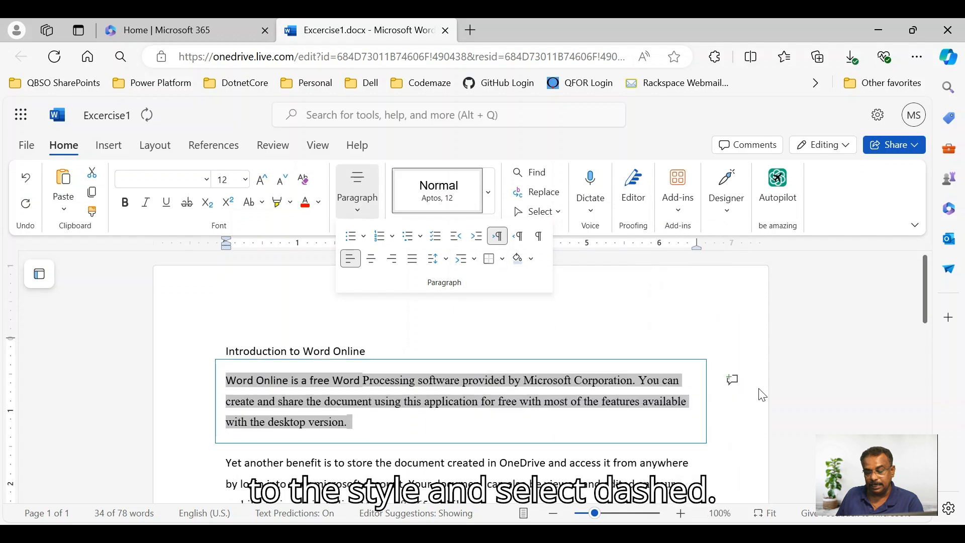
pyautogui.press('Escape')
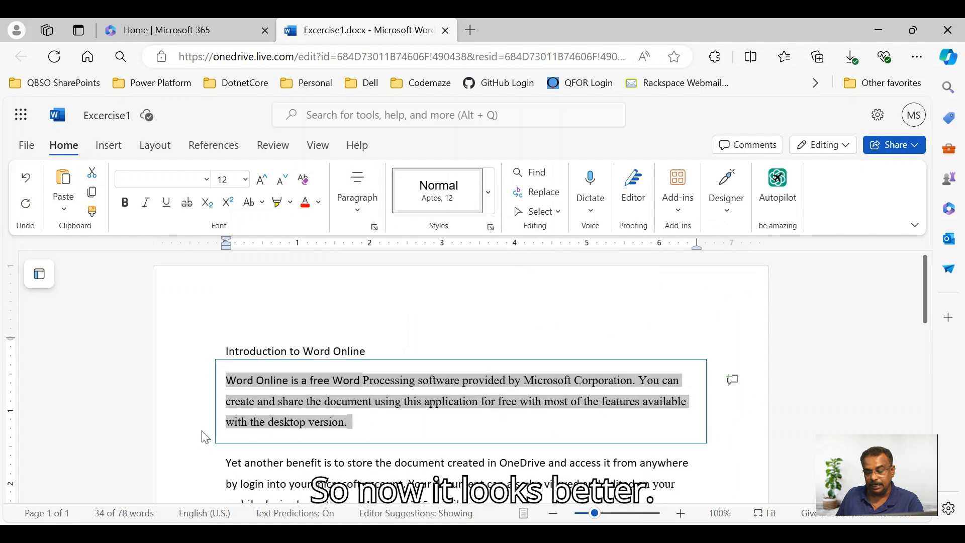
pyautogui.click(239, 436)
# Step: Fill the bordered first body paragraph with light pink paragraph shading from the theme colors
pyautogui.moveTo(243, 385); pyautogui.dragTo(361, 423)
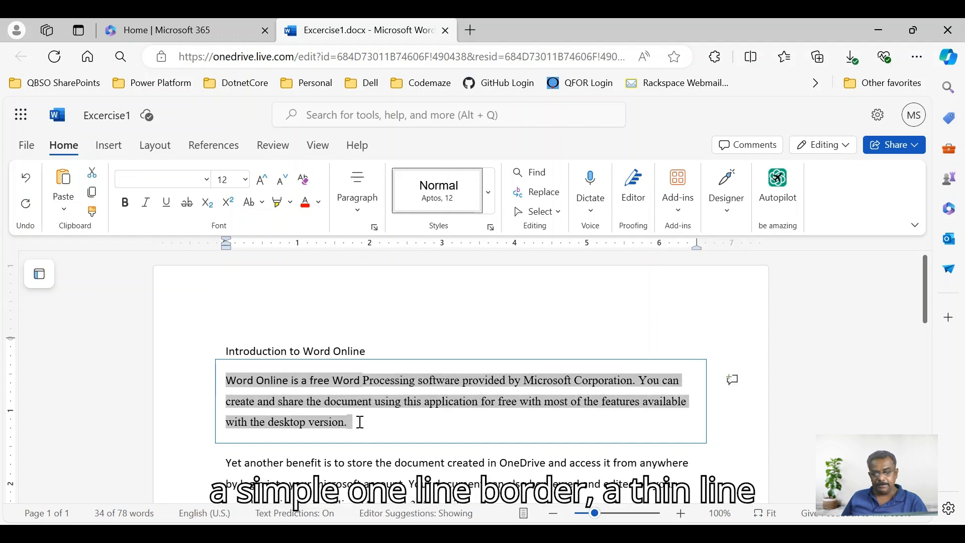
pyautogui.click(359, 219)
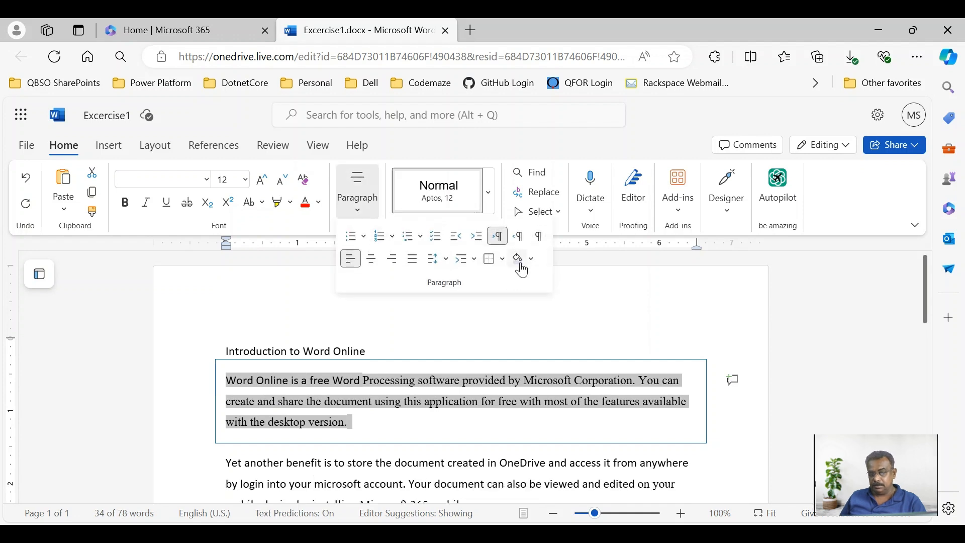
pyautogui.click(533, 263)
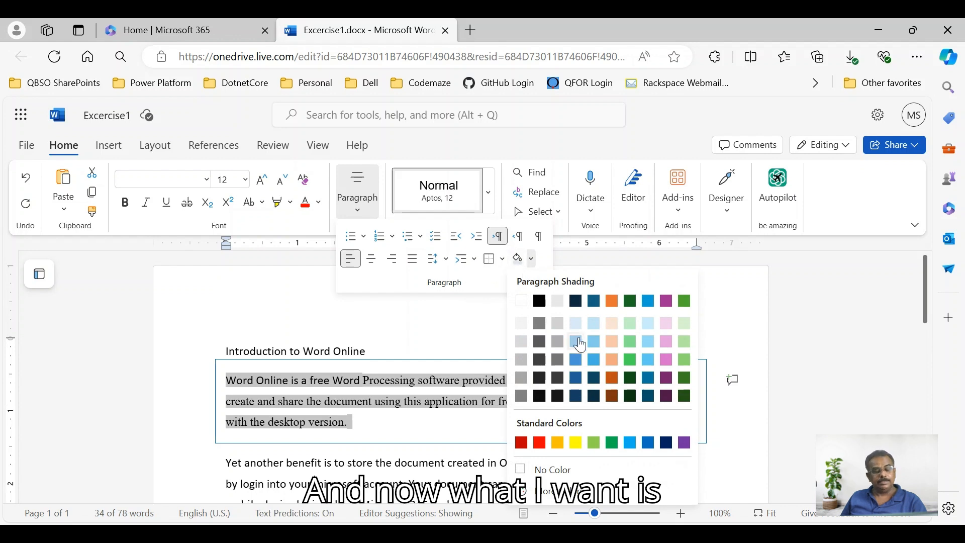
pyautogui.click(667, 328)
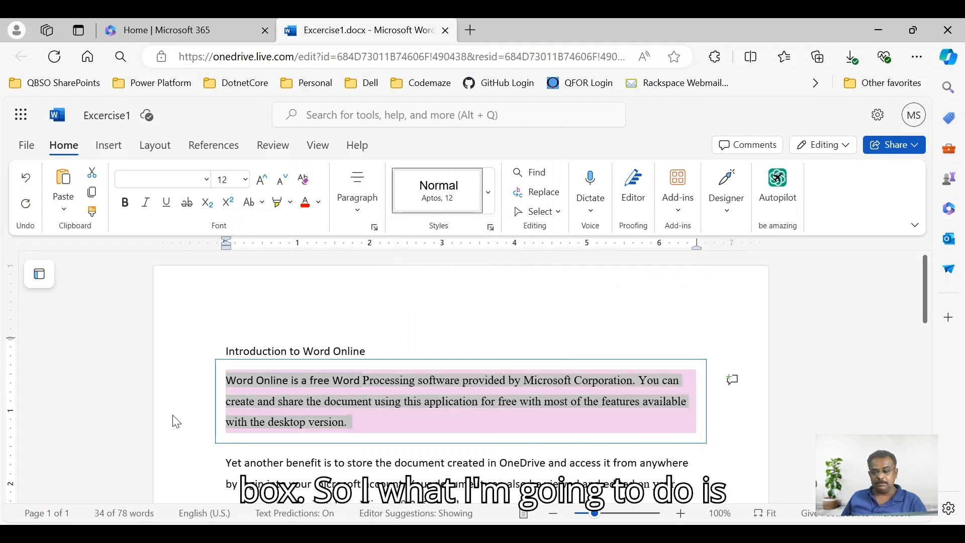
pyautogui.click(229, 402)
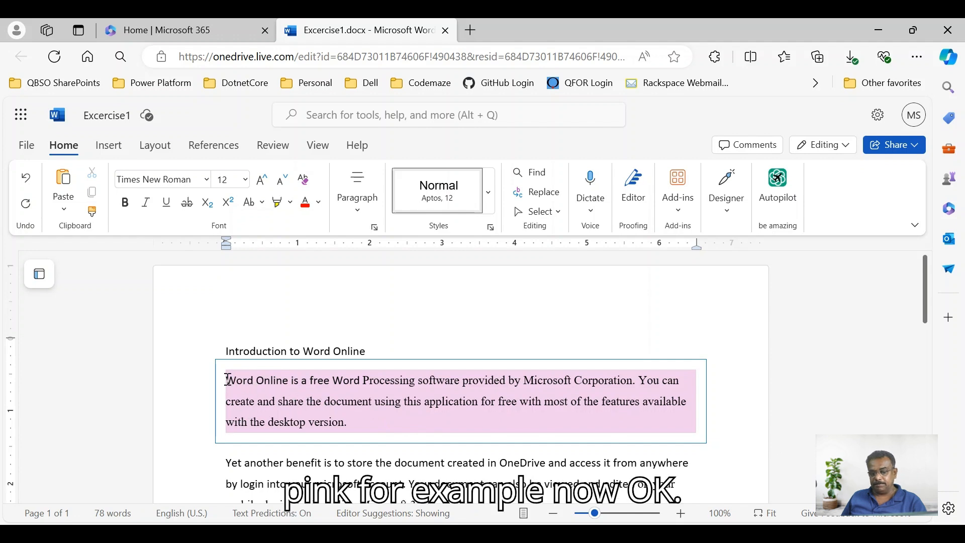
# Step: Set the border padding of the shaded first body paragraph to 0 pt
pyautogui.moveTo(230, 380); pyautogui.dragTo(354, 422)
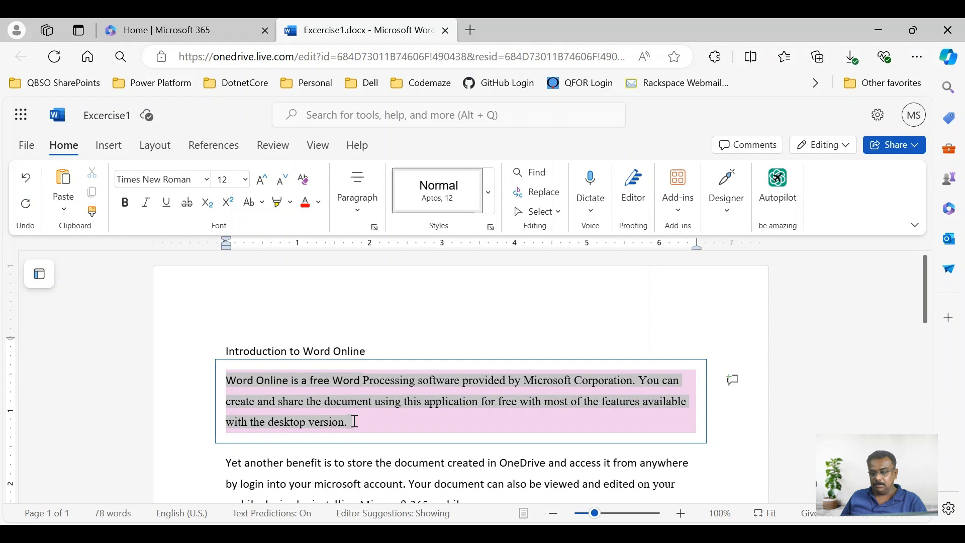
pyautogui.click(362, 214)
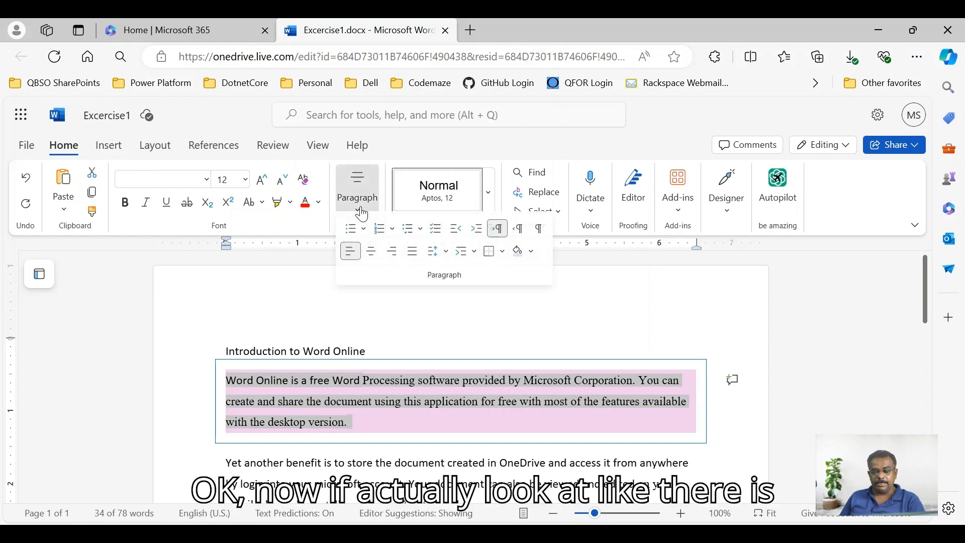
pyautogui.click(504, 260)
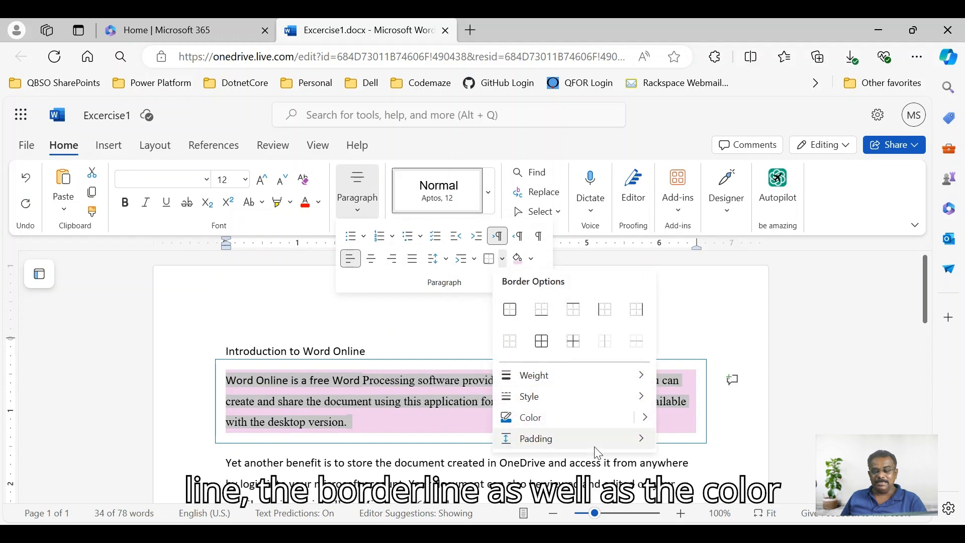
pyautogui.moveTo(646, 439)
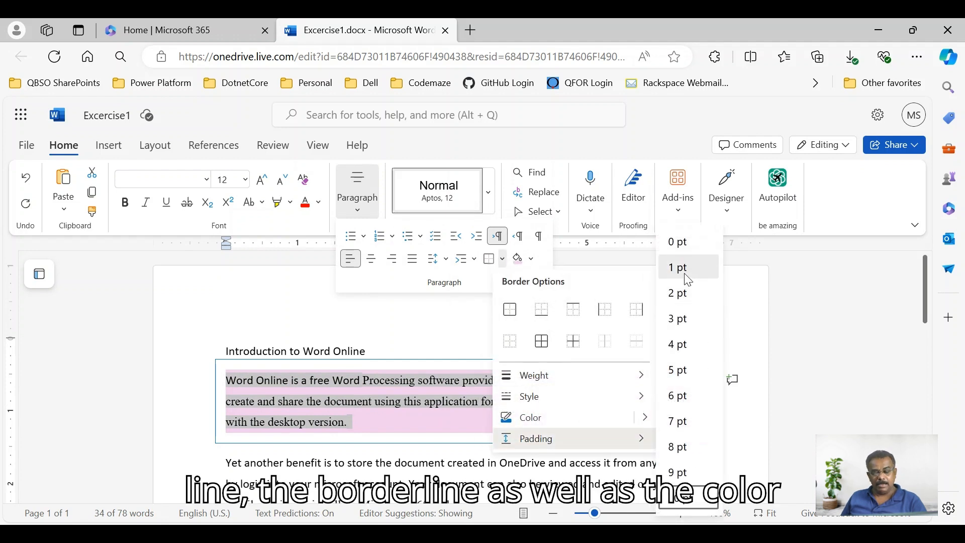
pyautogui.click(684, 248)
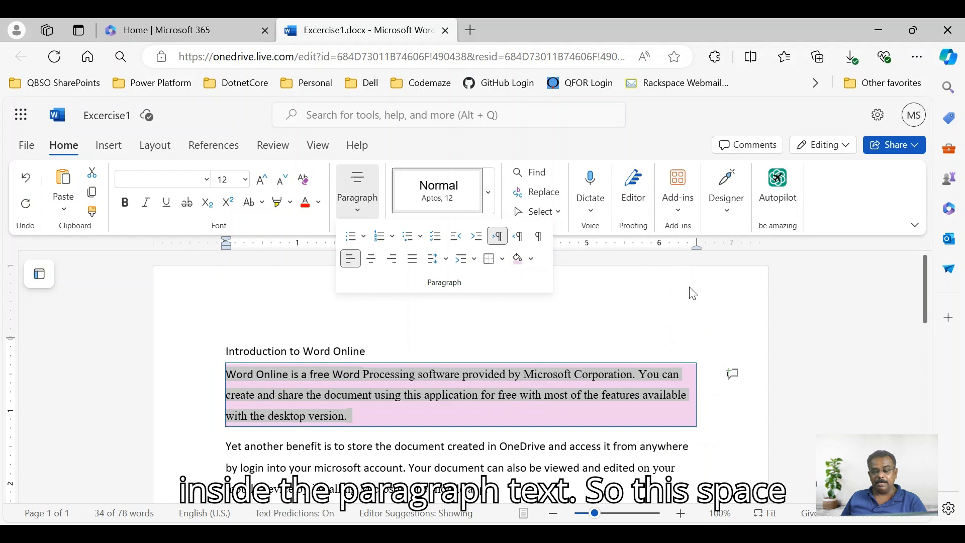
pyautogui.press('Escape')
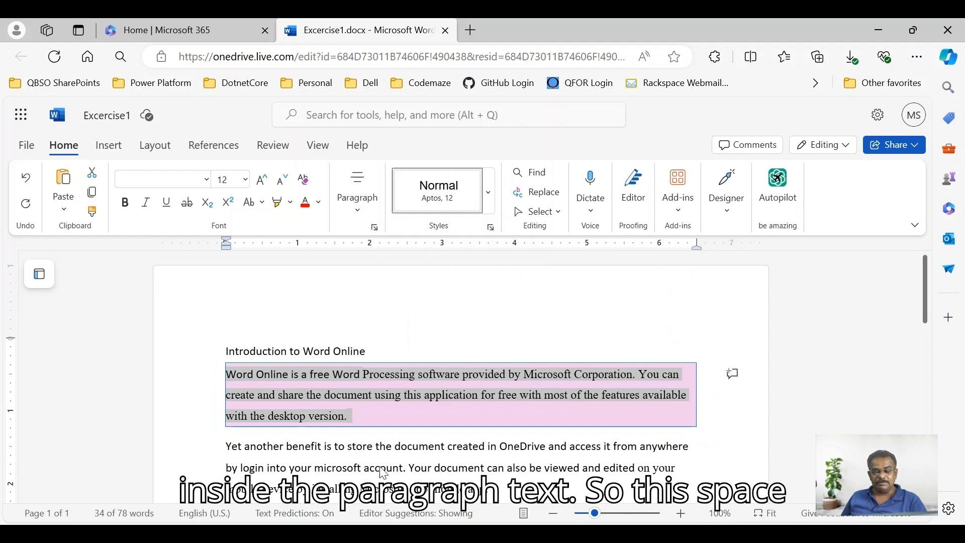
pyautogui.click(180, 447)
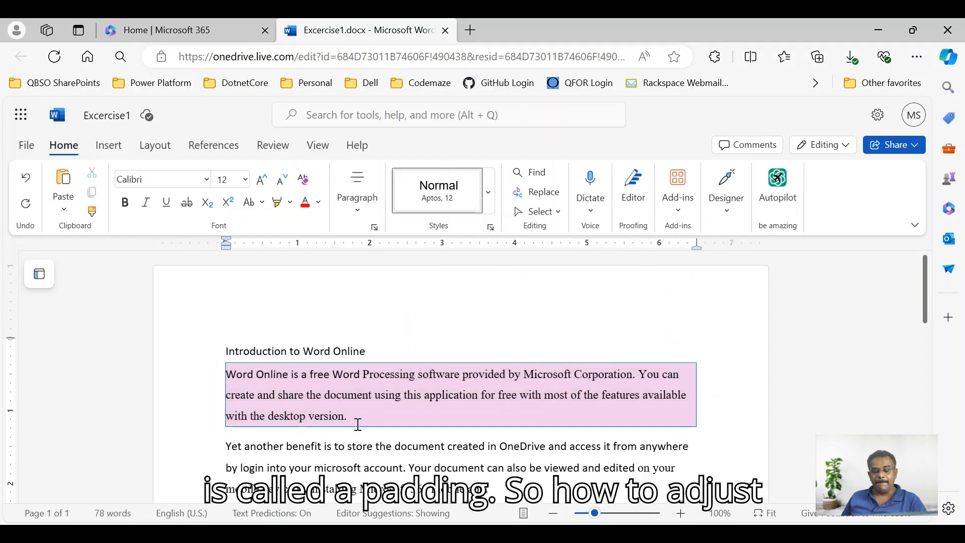
# Step: Set the border padding of the shaded first body paragraph to 3 pt
pyautogui.moveTo(229, 374); pyautogui.dragTo(356, 416)
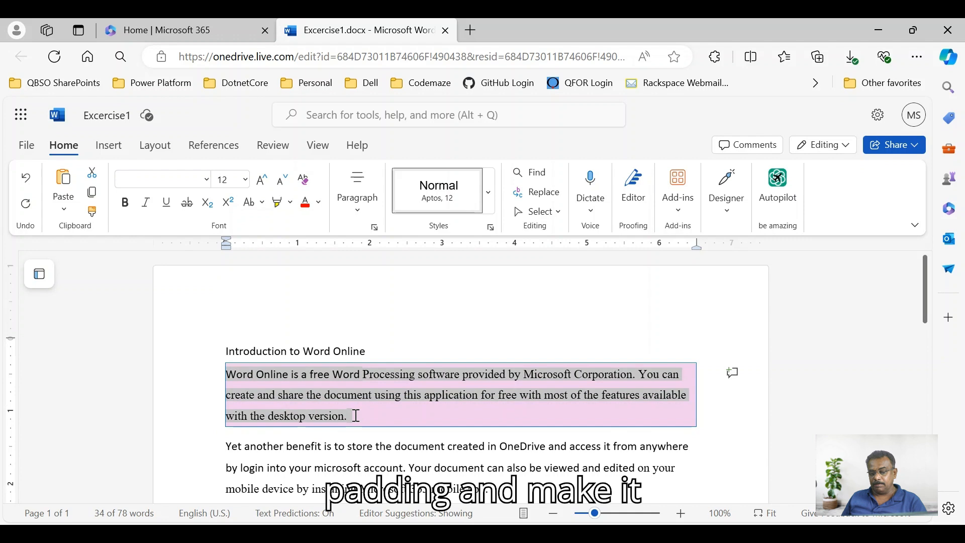
pyautogui.click(357, 211)
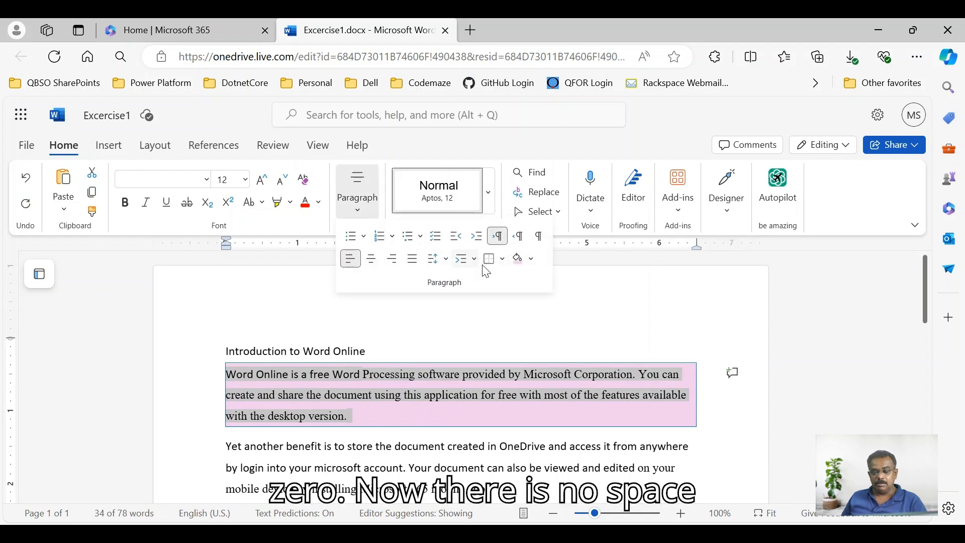
pyautogui.click(503, 263)
pyautogui.moveTo(544, 395)
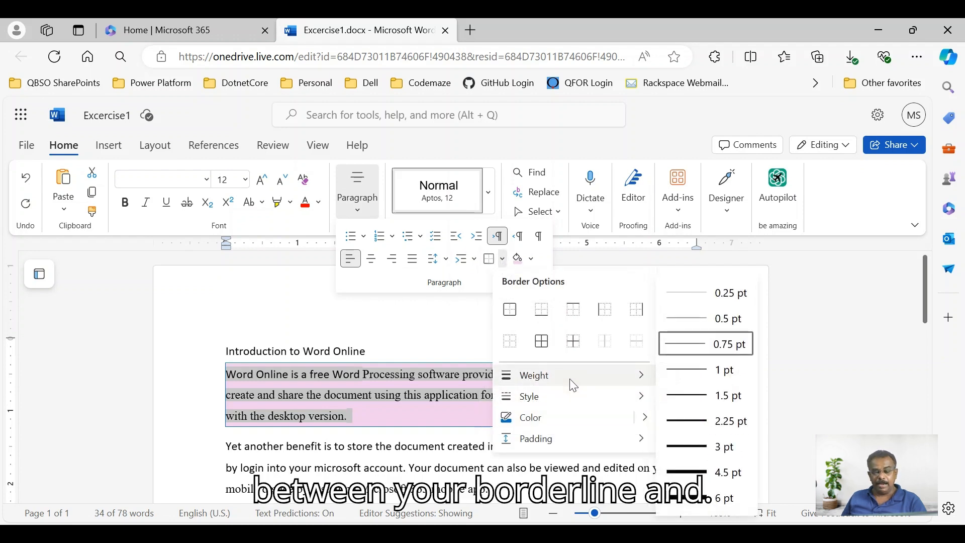
pyautogui.moveTo(614, 440)
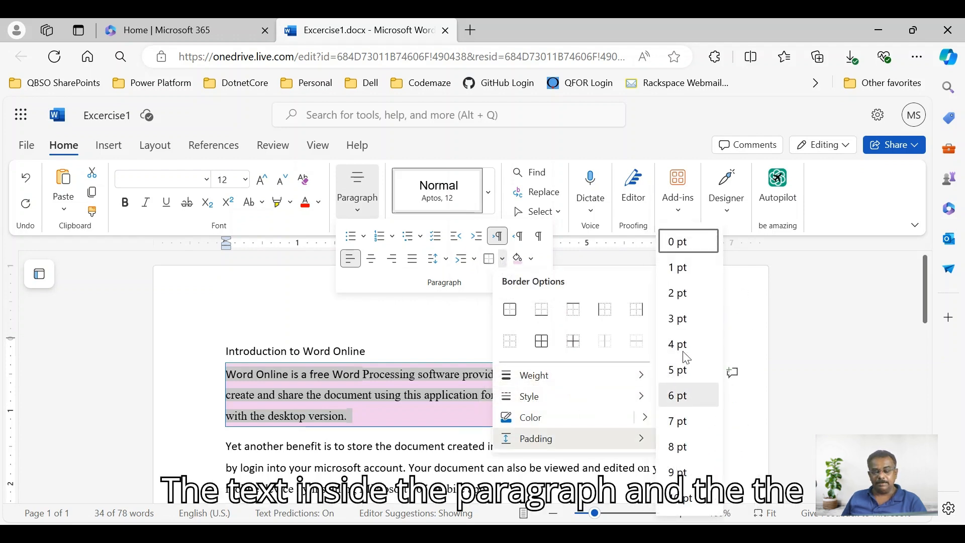
pyautogui.click(688, 320)
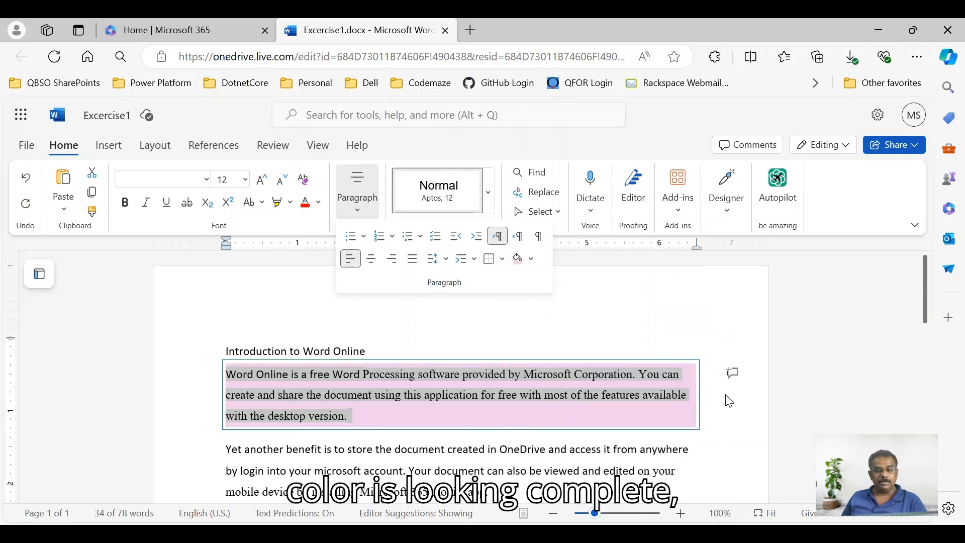
pyautogui.click(207, 466)
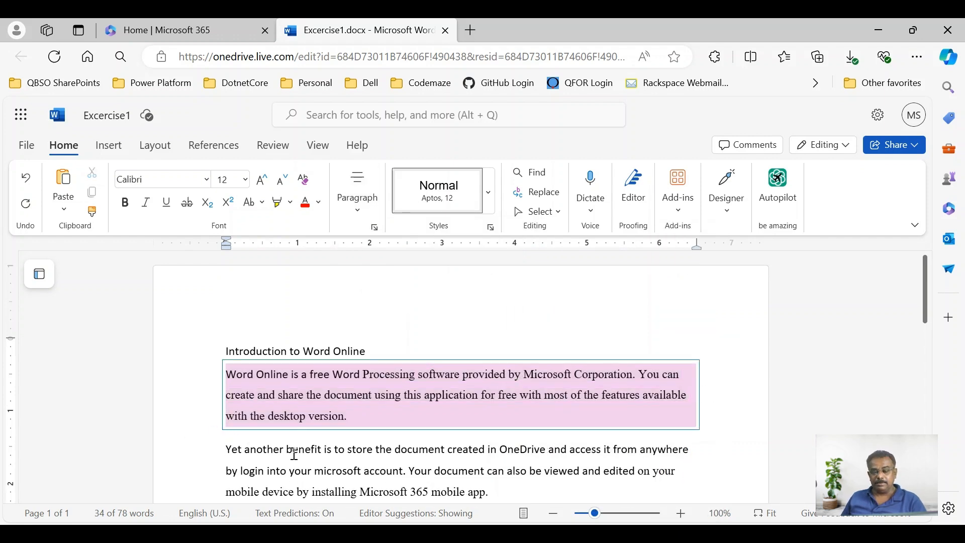
# Step: Insert a blank line above the line "The Benefits of Word online are"
pyautogui.scroll(-3, 452, 460)
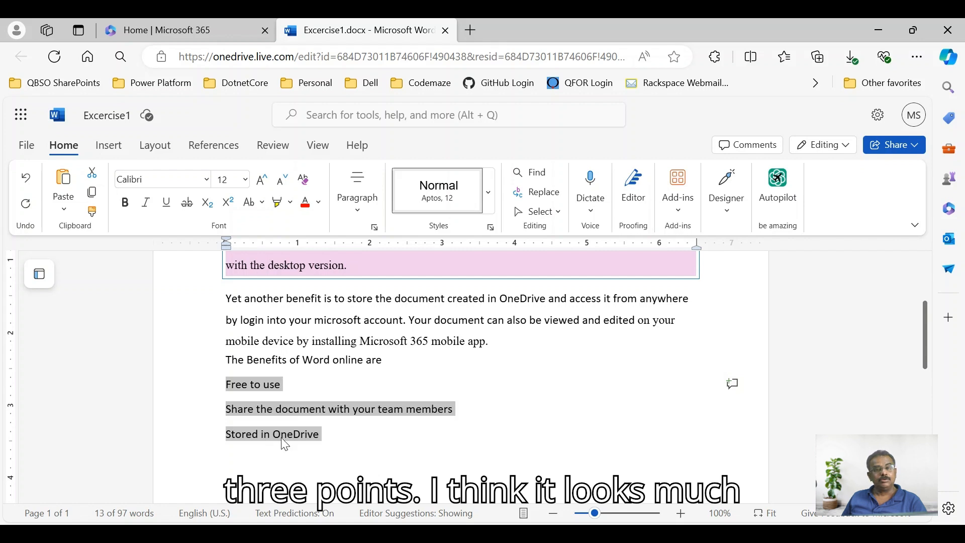
pyautogui.click(331, 445)
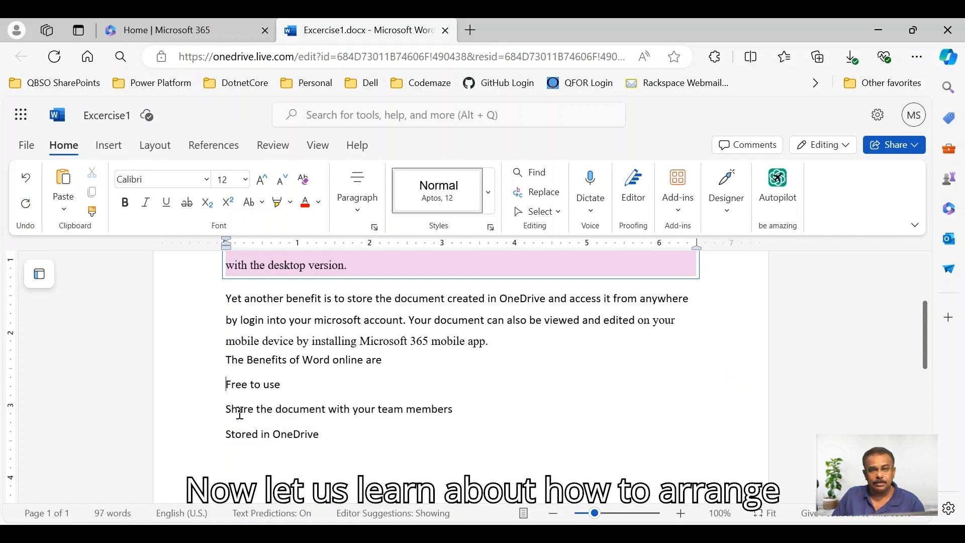
pyautogui.click(227, 360)
pyautogui.press('Return')
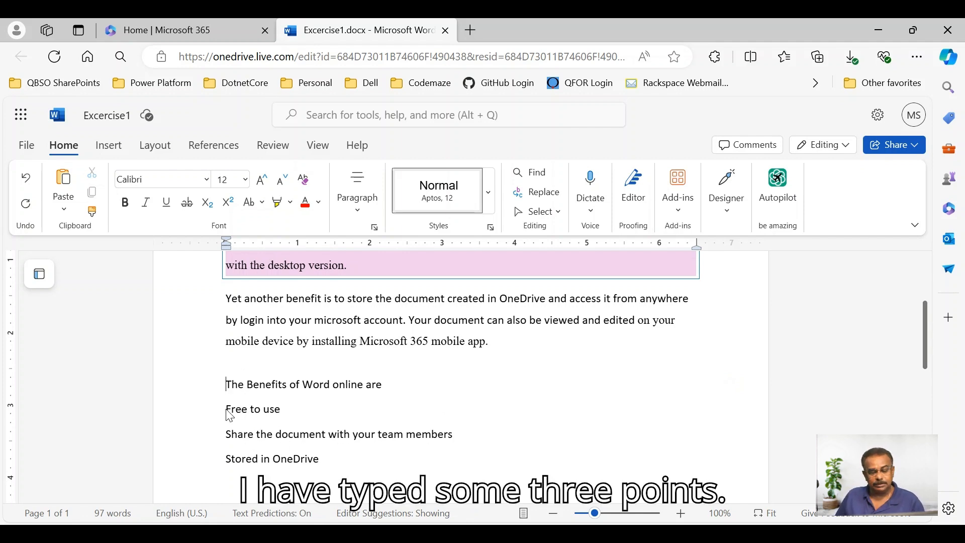
# Step: Turn the three benefit lines from "Free to use" to "Stored in OneDrive" into a bulleted list
pyautogui.moveTo(226, 410); pyautogui.dragTo(325, 457)
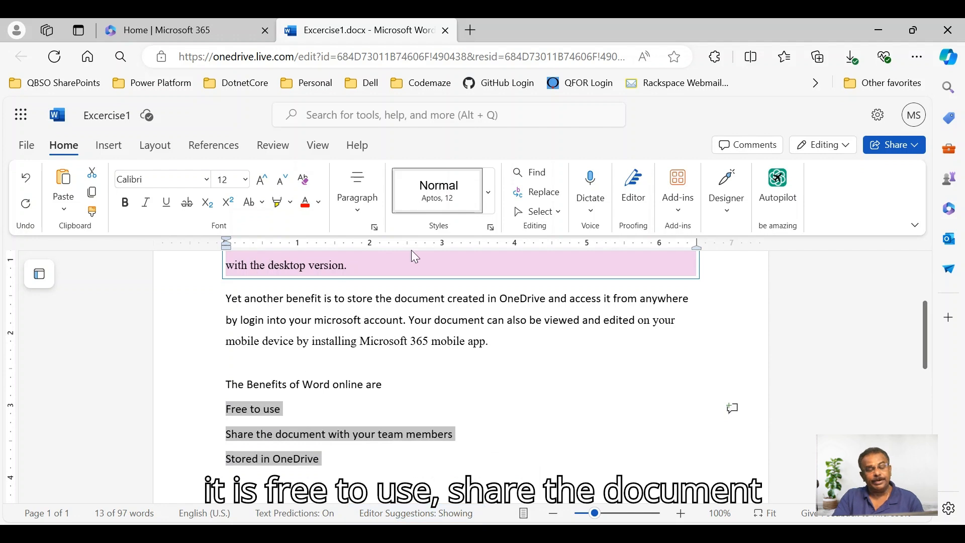
pyautogui.click(396, 388)
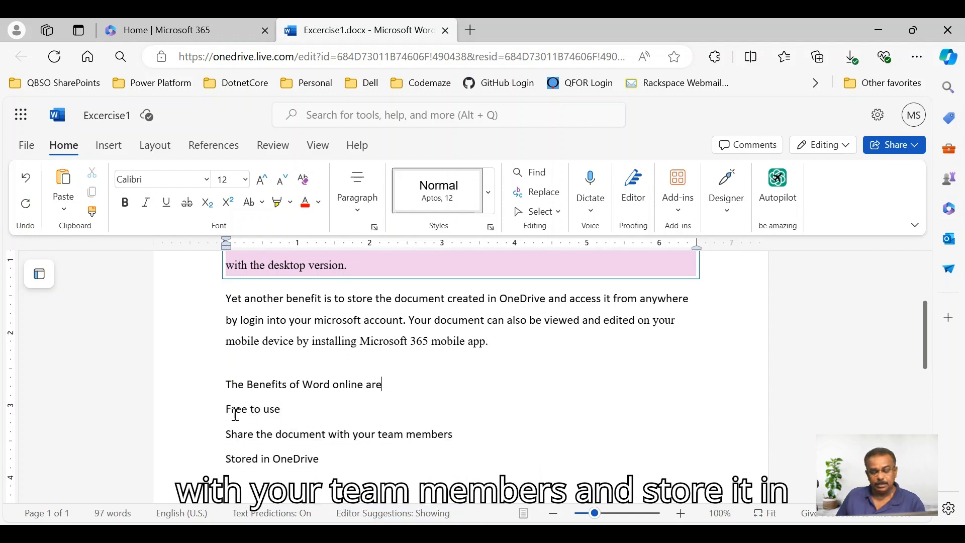
pyautogui.moveTo(225, 409); pyautogui.dragTo(342, 468)
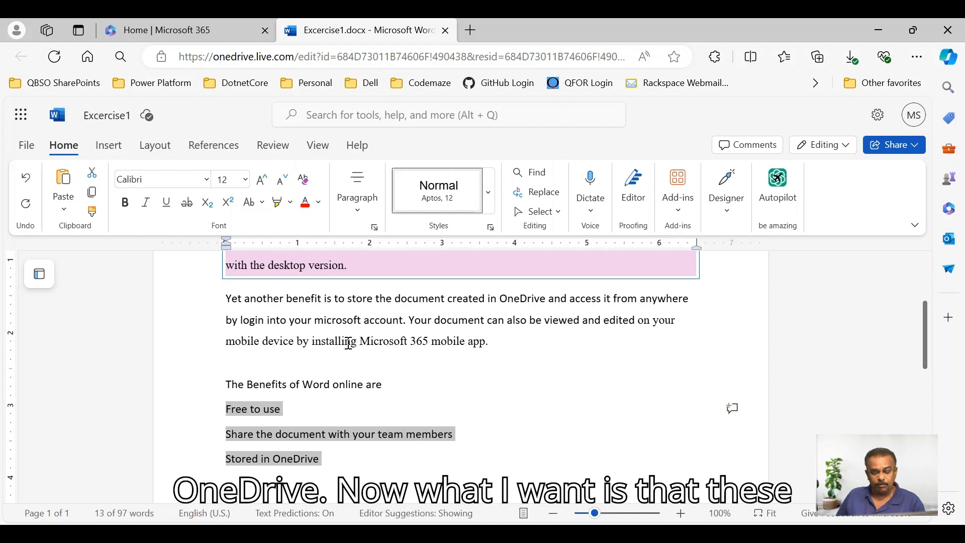
pyautogui.click(359, 214)
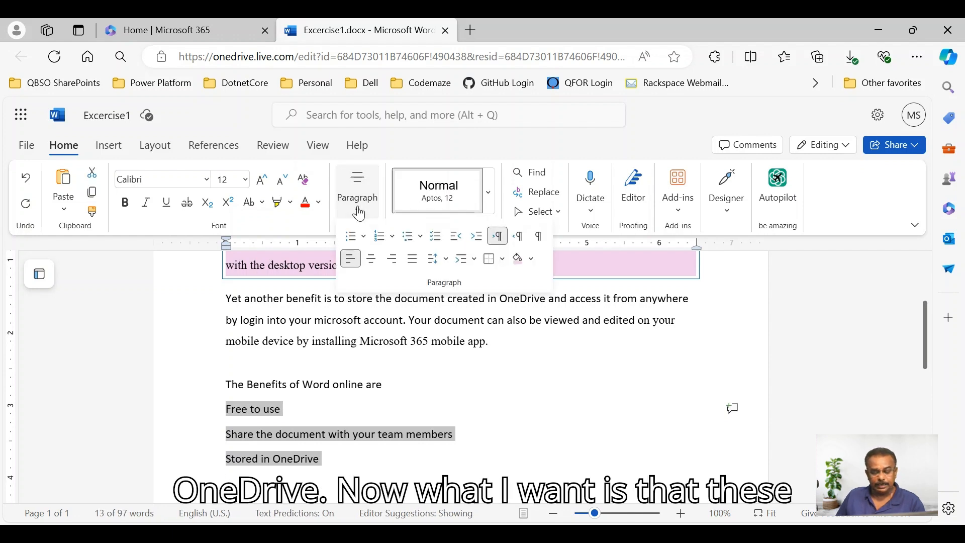
pyautogui.click(352, 238)
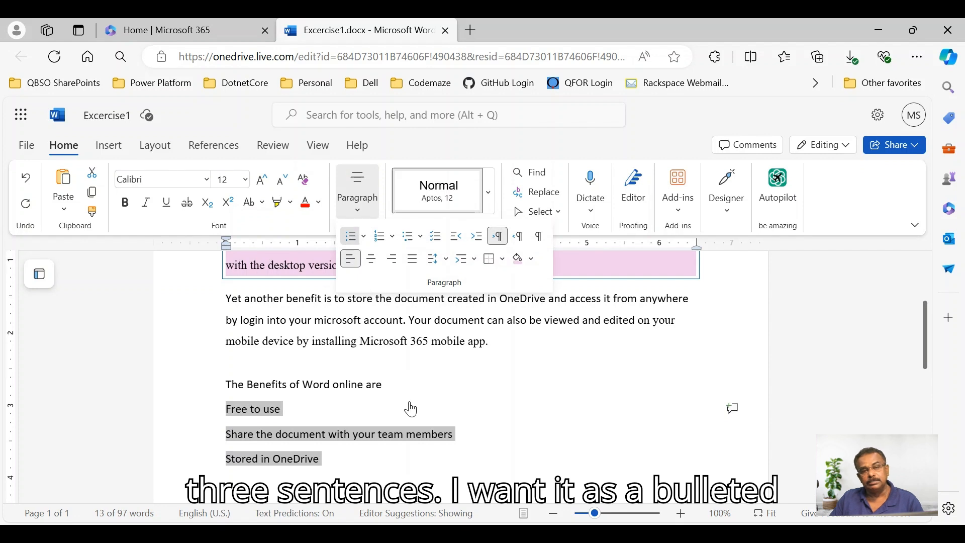
# Step: Add two more bullet items, "Benefit 3" and "Benefit 4", after "Stored in OneDrive"
pyautogui.click(381, 447)
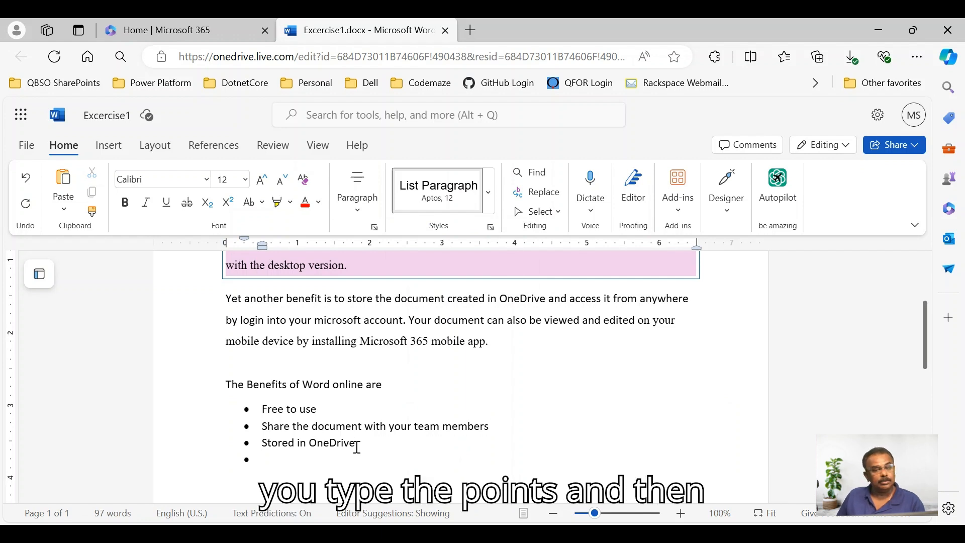
pyautogui.write('Bene')
pyautogui.write('f')
pyautogui.press('BackSpace')
pyautogui.write('efit ')
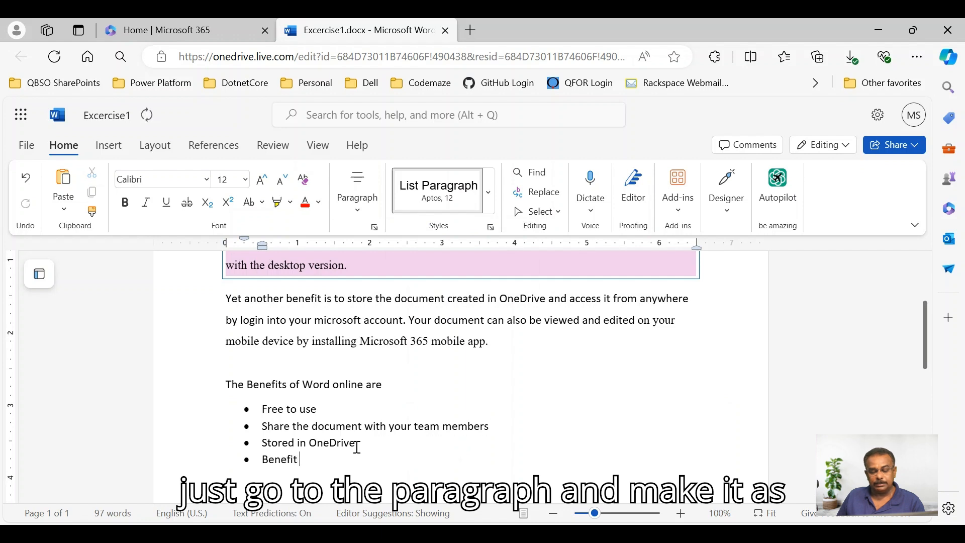
pyautogui.write('Benefit 4')
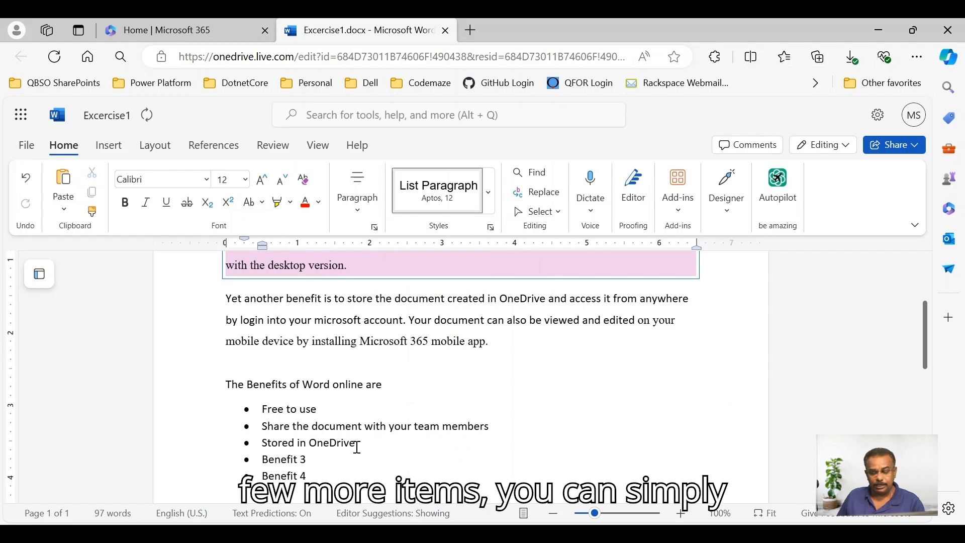
# Step: Change the bullets of all five benefit items to check marks and then to hollow squares
pyautogui.moveTo(264, 414); pyautogui.dragTo(334, 473)
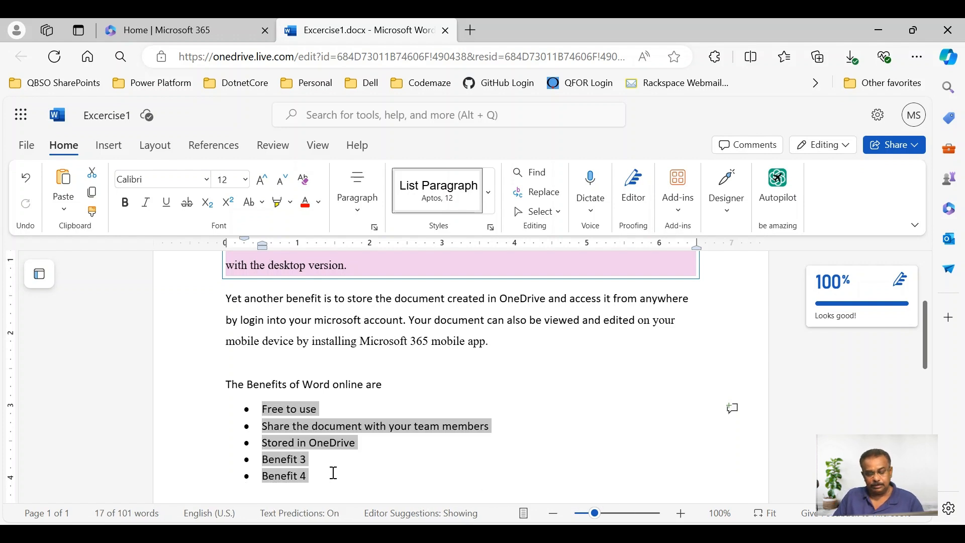
pyautogui.click(356, 214)
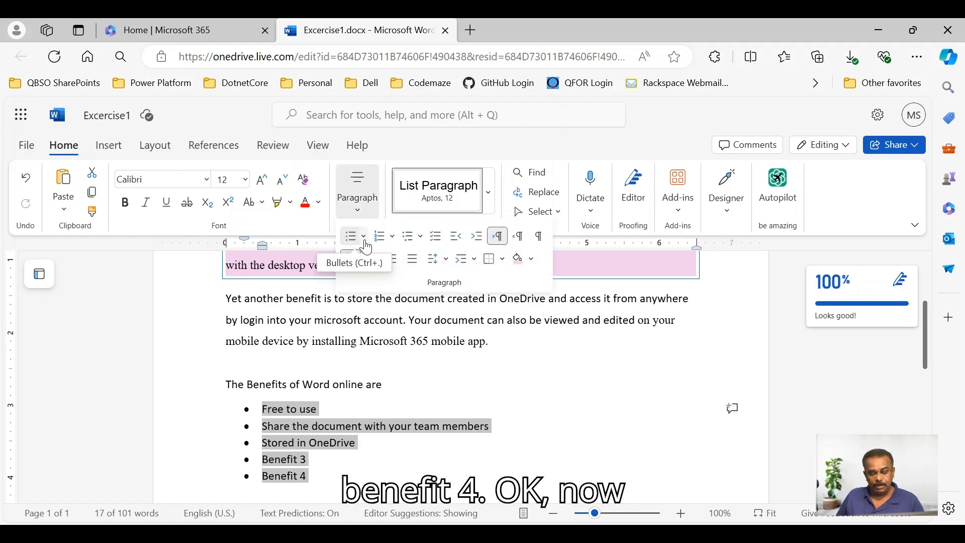
pyautogui.click(364, 238)
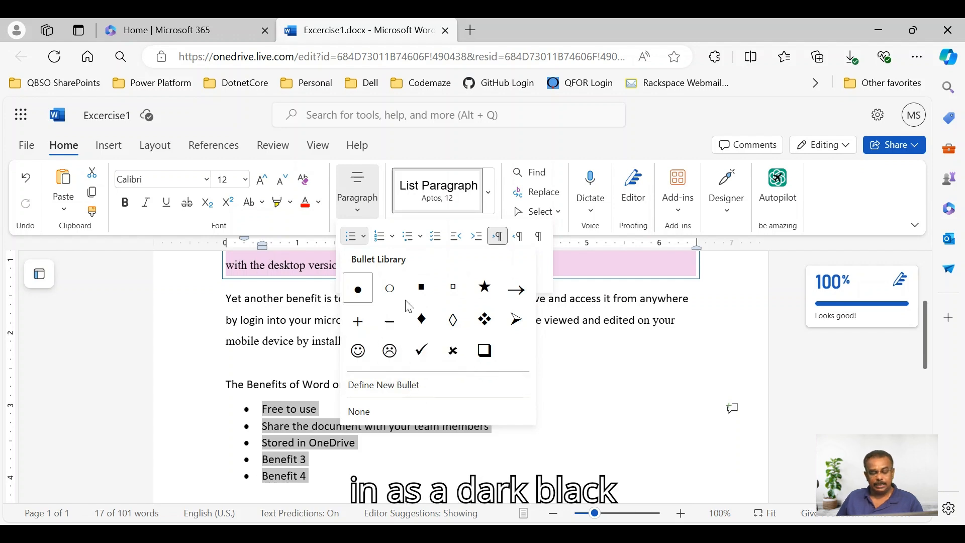
pyautogui.click(423, 353)
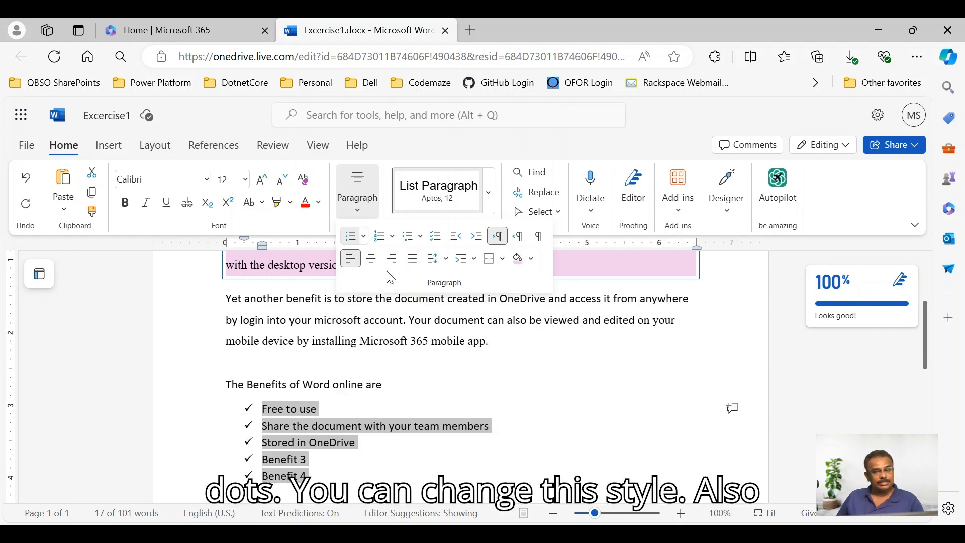
pyautogui.click(363, 236)
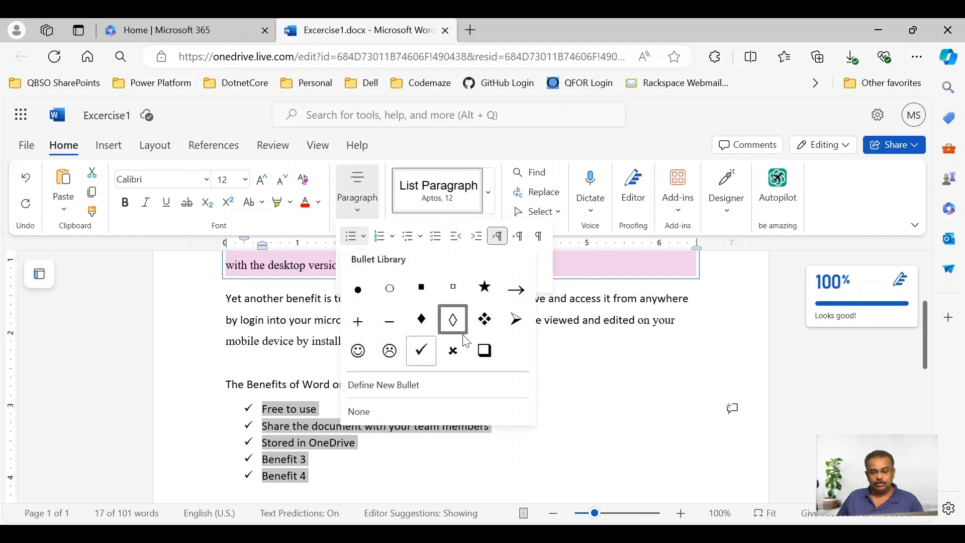
pyautogui.click(486, 352)
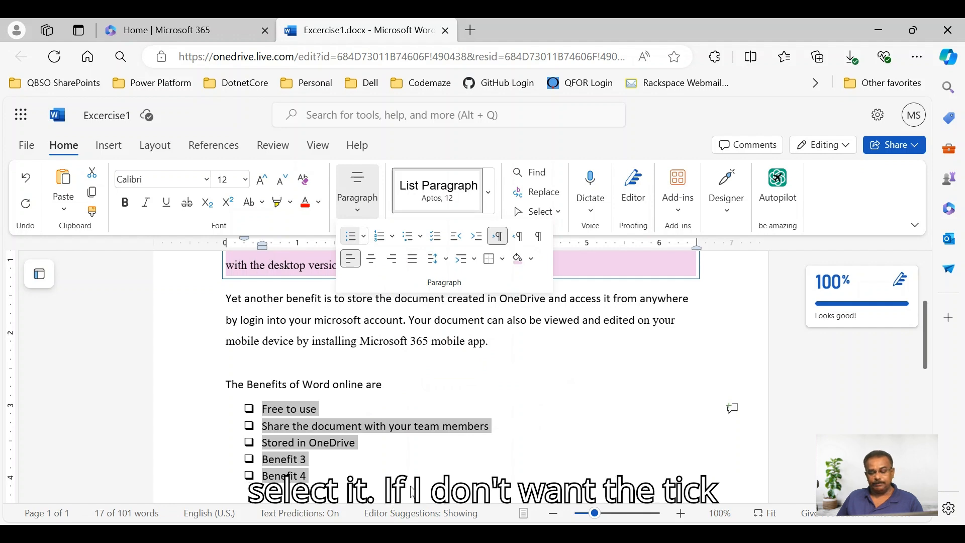
# Step: Convert the five benefit items to a numbered list in the 1., 2., 3. format
pyautogui.click(395, 238)
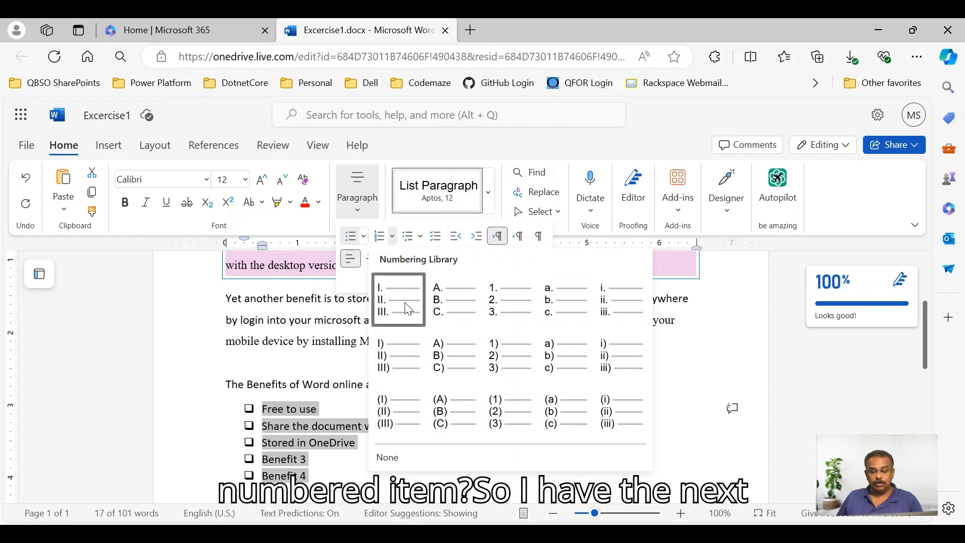
pyautogui.click(504, 308)
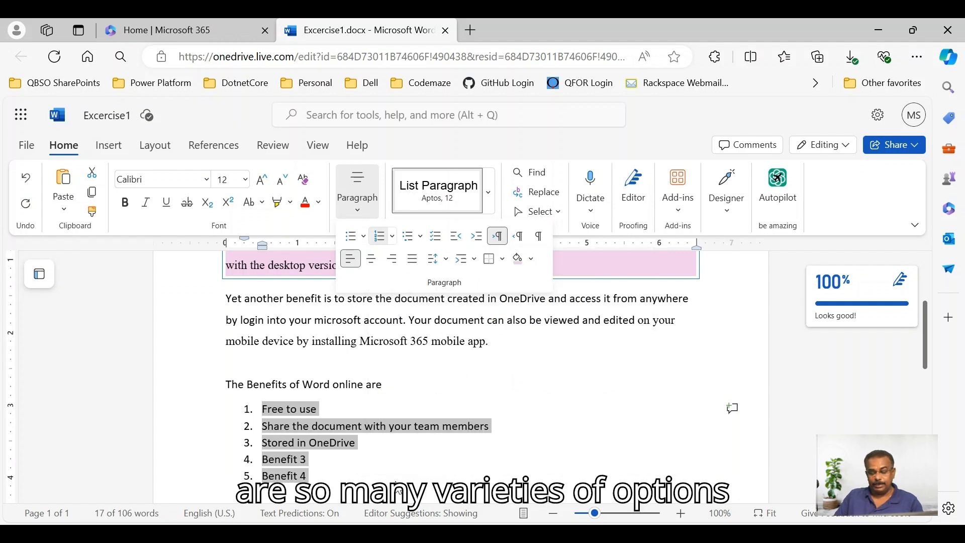
pyautogui.click(381, 503)
pyautogui.click(328, 471)
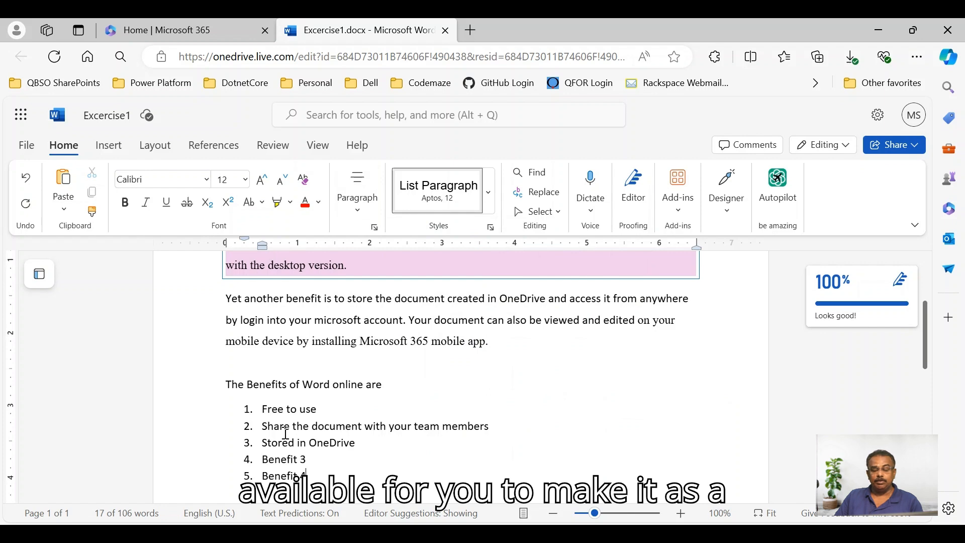
pyautogui.scroll(-3, 281, 449)
pyautogui.scroll(3, 267, 366)
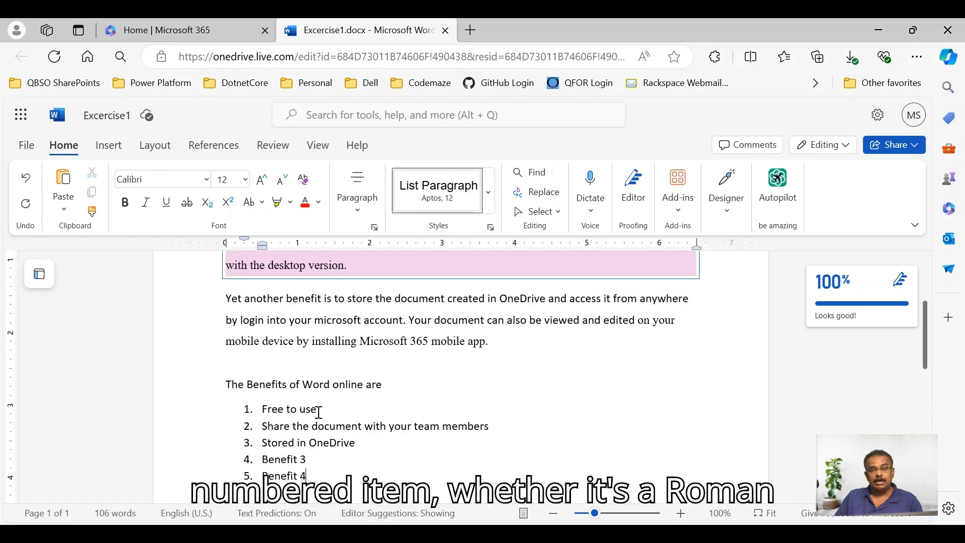
# Step: Add a sixth numbered item, "Benefit 5", using the spelling suggestion to correct any typing error in it
pyautogui.scroll(-3, 318, 413)
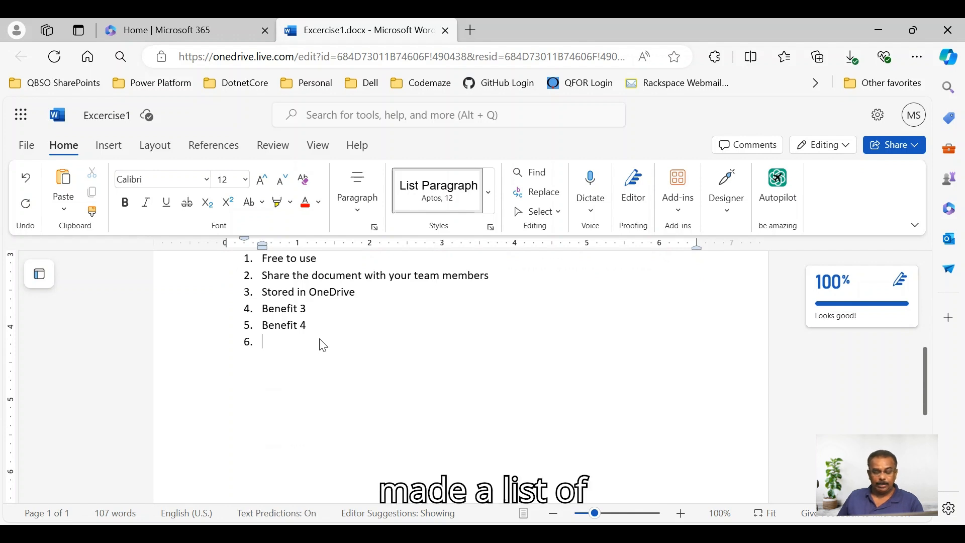
pyautogui.write('Bef')
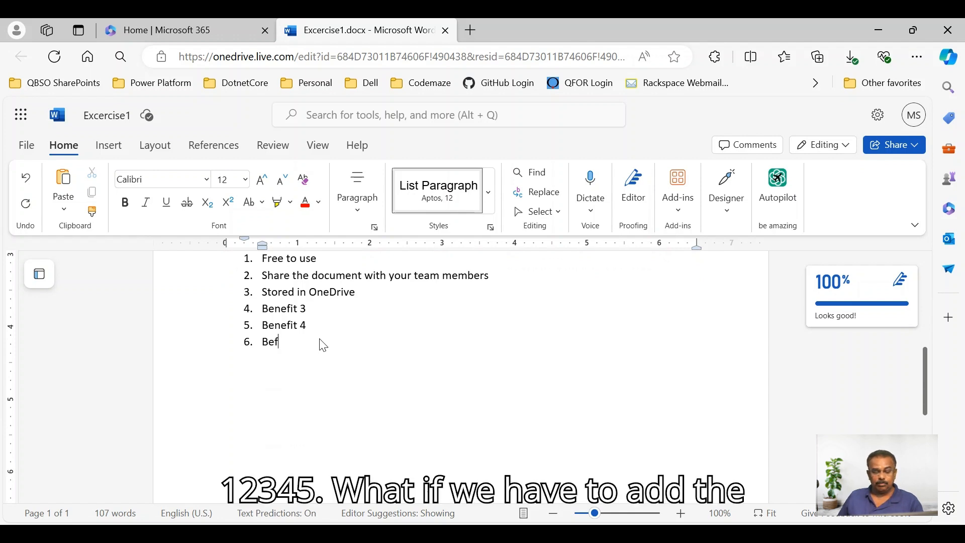
pyautogui.press('BackSpace')
pyautogui.write('neift 5')
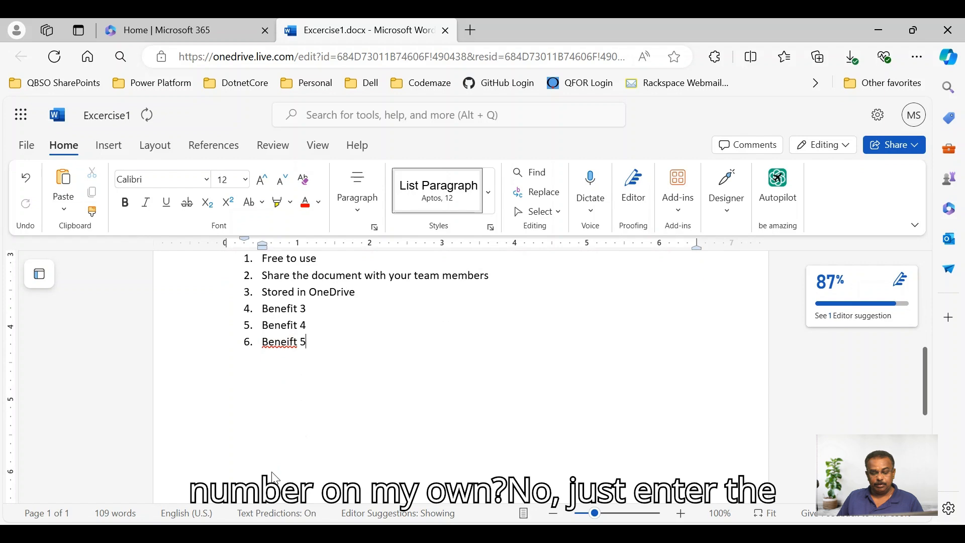
pyautogui.rightClick(276, 342)
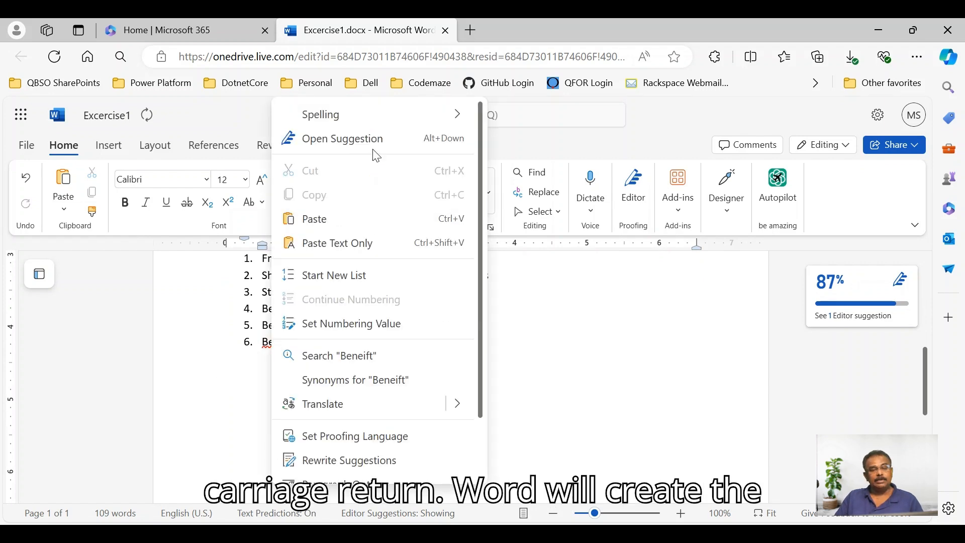
pyautogui.moveTo(369, 123)
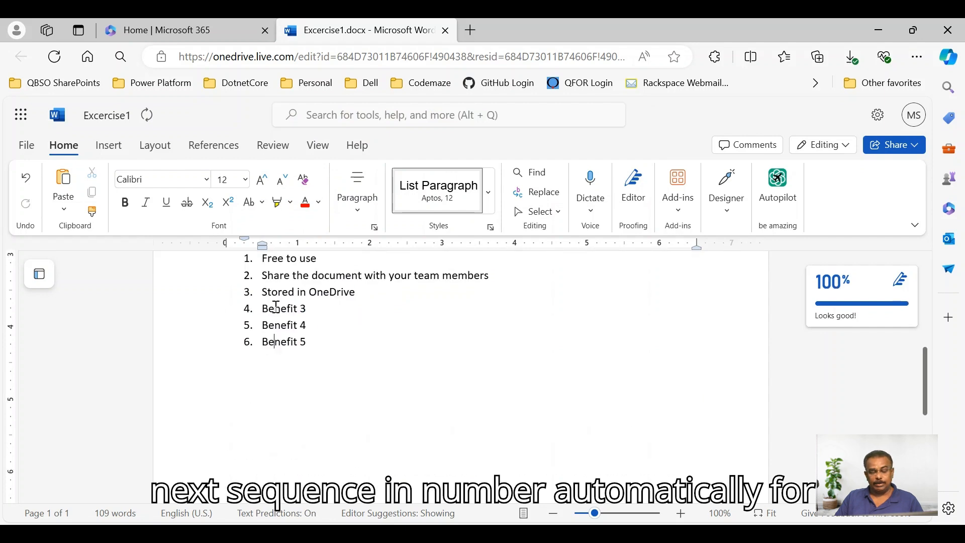
# Step: Change the numbering of all six benefit items to lowercase Roman numerals in the i., ii., iii. format
pyautogui.scroll(3, 276, 308)
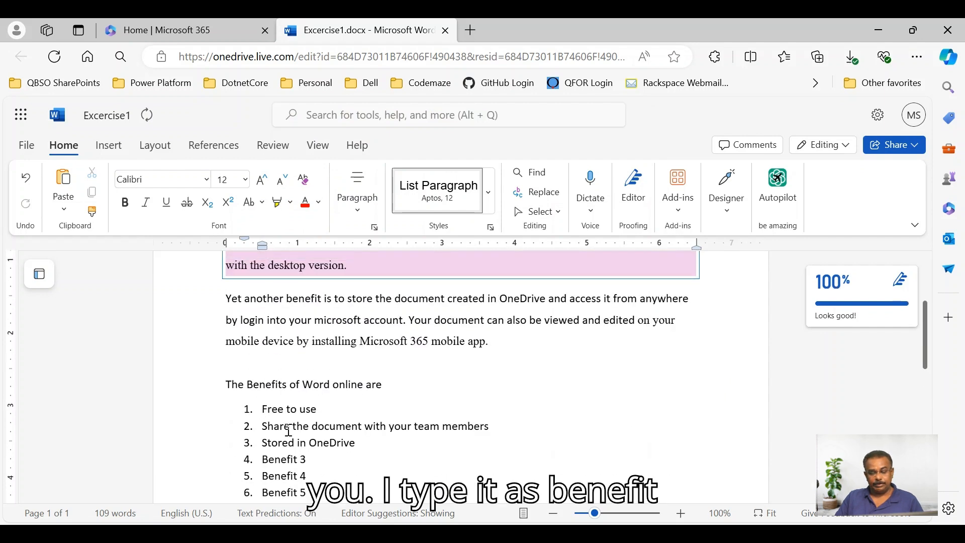
pyautogui.scroll(-3, 267, 415)
pyautogui.keyDown('shift'); pyautogui.click(313, 342); pyautogui.keyUp('shift')
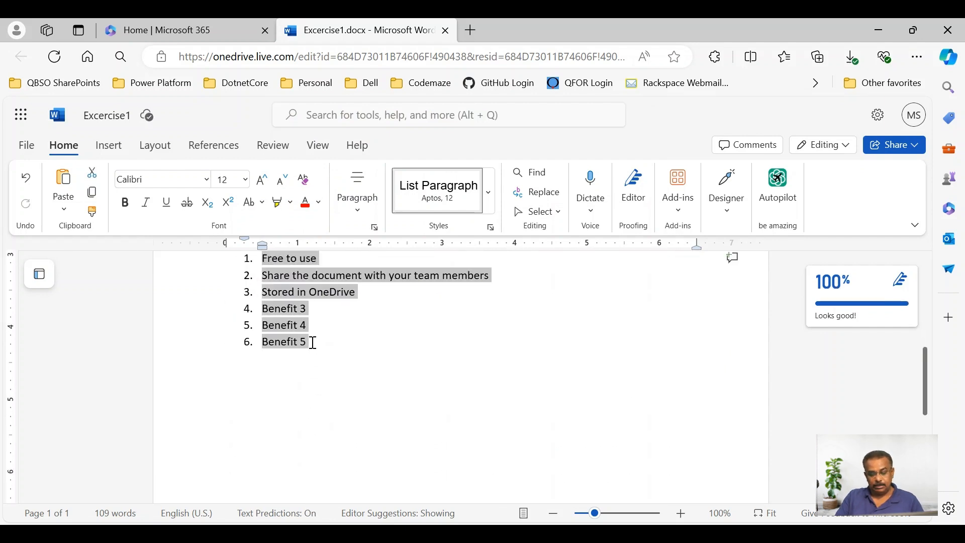
pyautogui.click(358, 196)
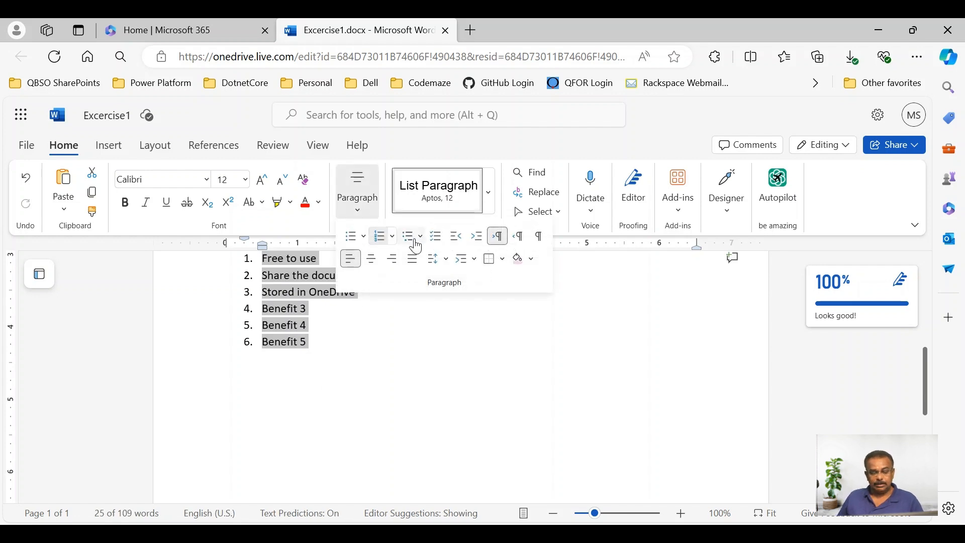
pyautogui.click(392, 237)
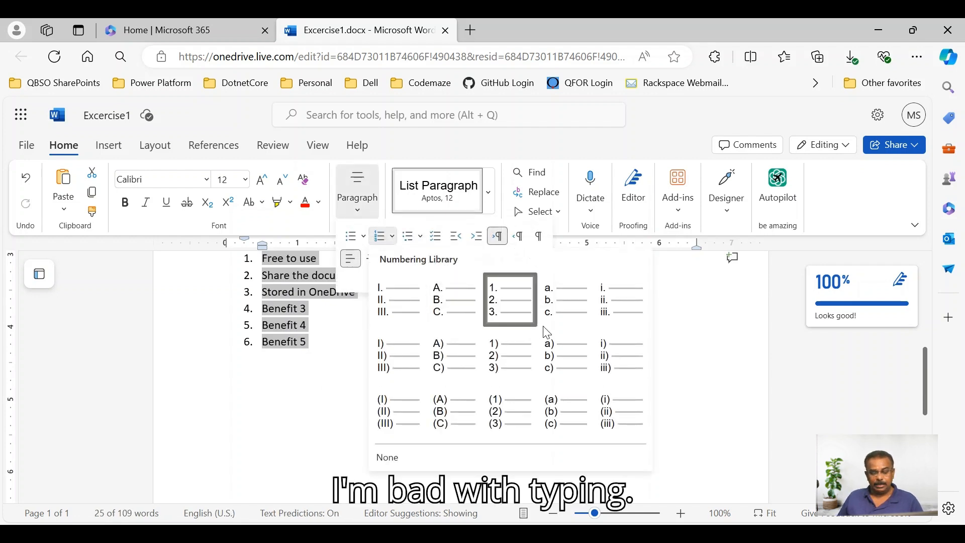
pyautogui.click(612, 320)
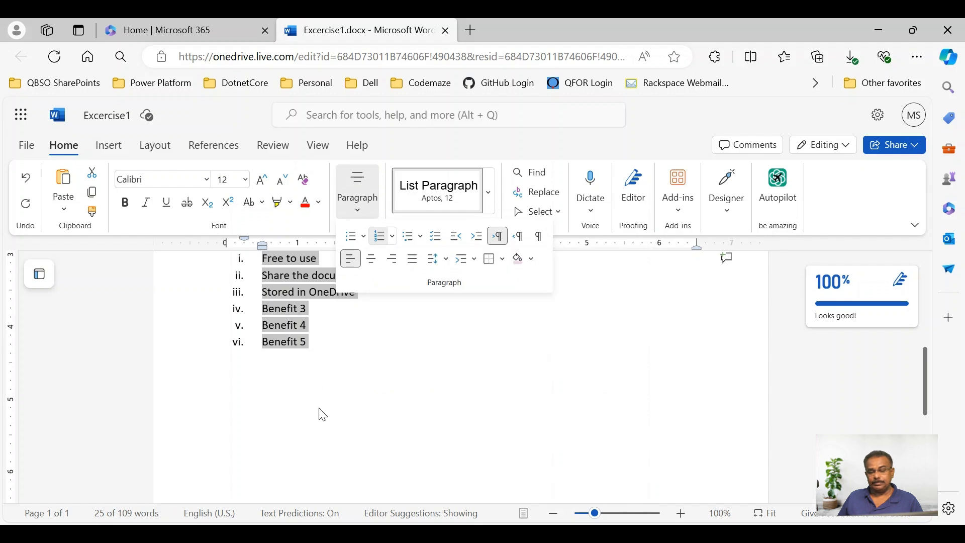
# Step: Insert the list items "Benefits Group 1" before "Free to use" and "Benefits Group 2" after "Share the document with your team members"
pyautogui.scroll(3, 319, 409)
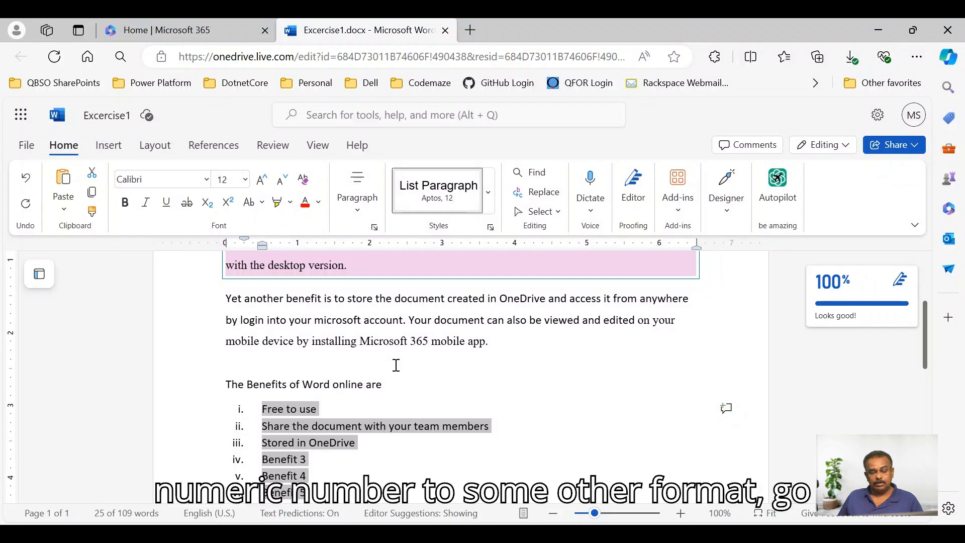
pyautogui.click(262, 409)
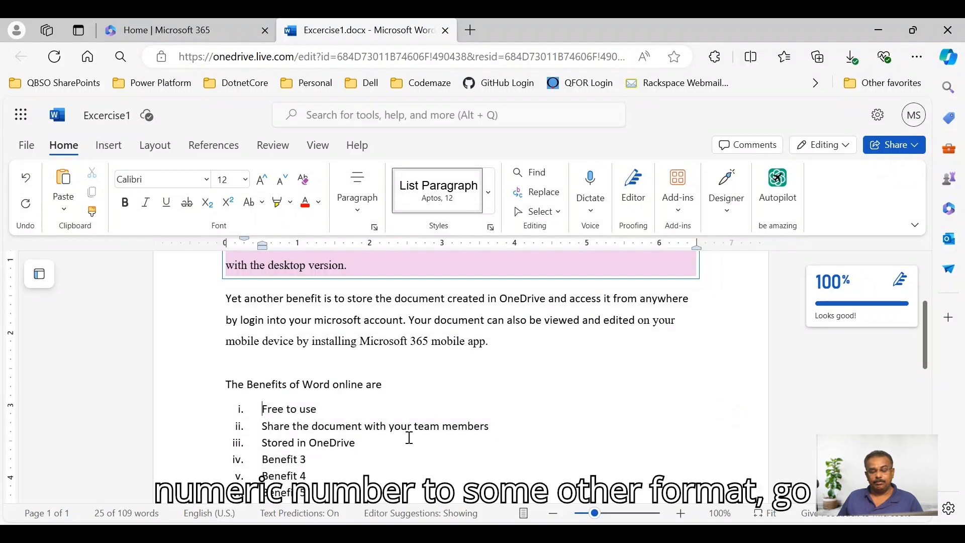
pyautogui.press('Return')
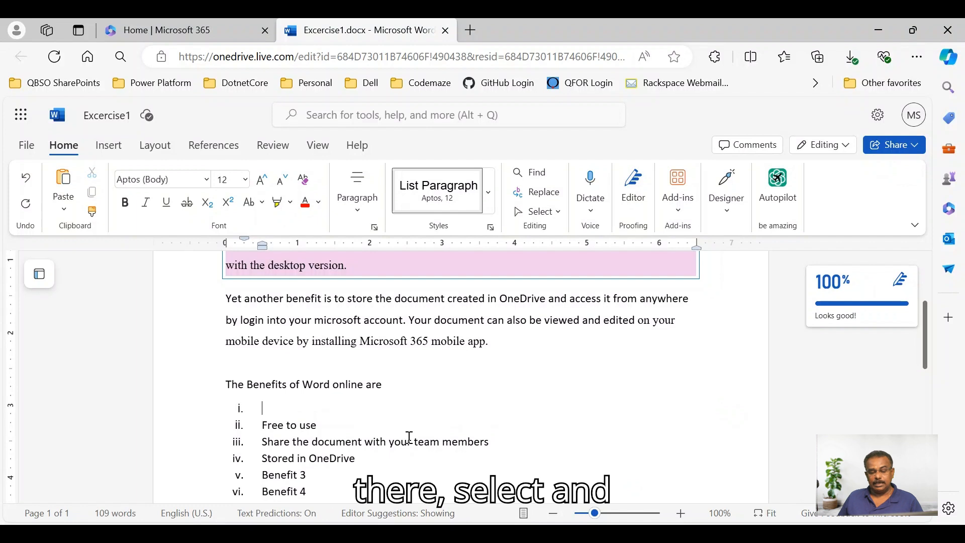
pyautogui.write('Benefit')
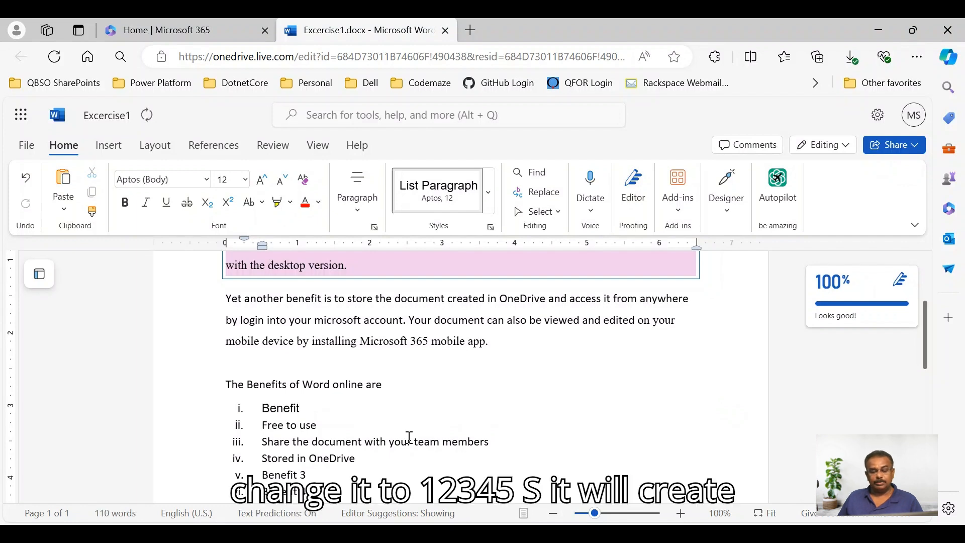
pyautogui.write('s Group 1')
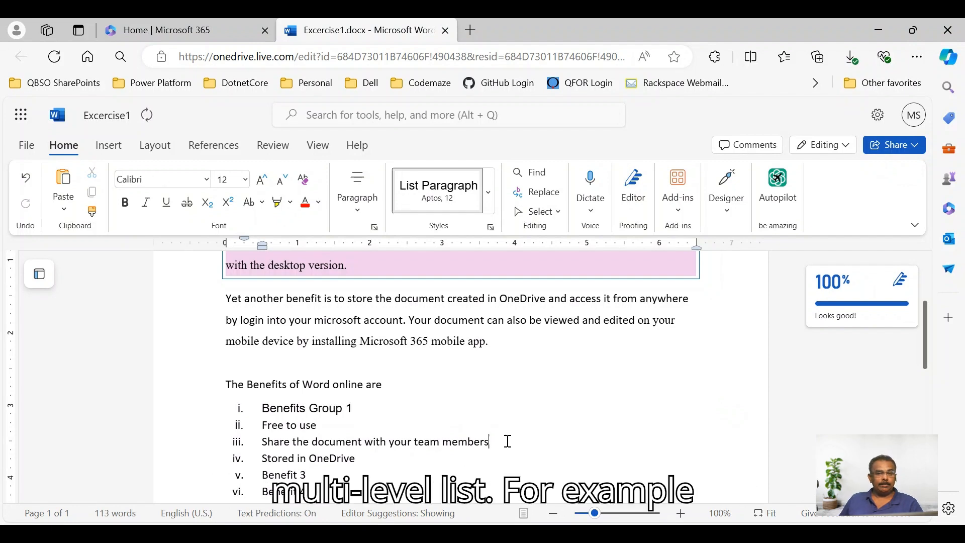
pyautogui.press('Return')
pyautogui.write('Benefits')
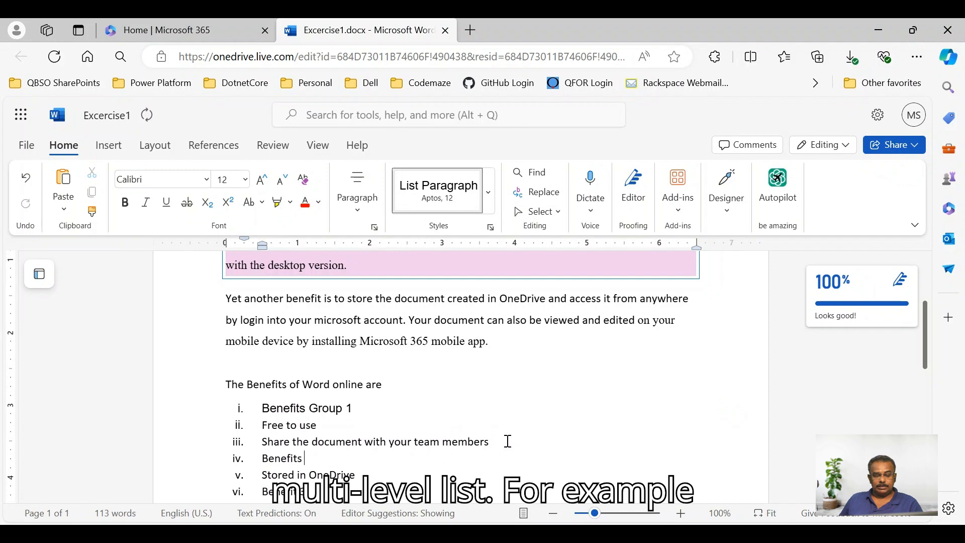
pyautogui.write(' Group 2')
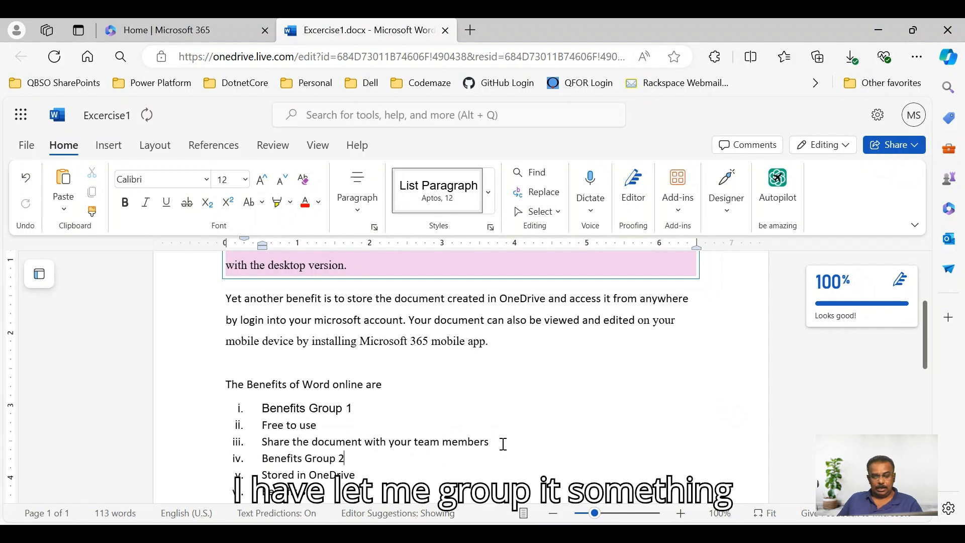
# Step: Apply the multi-level list format 1., 1.1., 1.1.1. to all items from "Benefits Group 1" to "Benefit 5"
pyautogui.moveTo(267, 408); pyautogui.dragTo(309, 474)
pyautogui.scroll(-3, 312, 475)
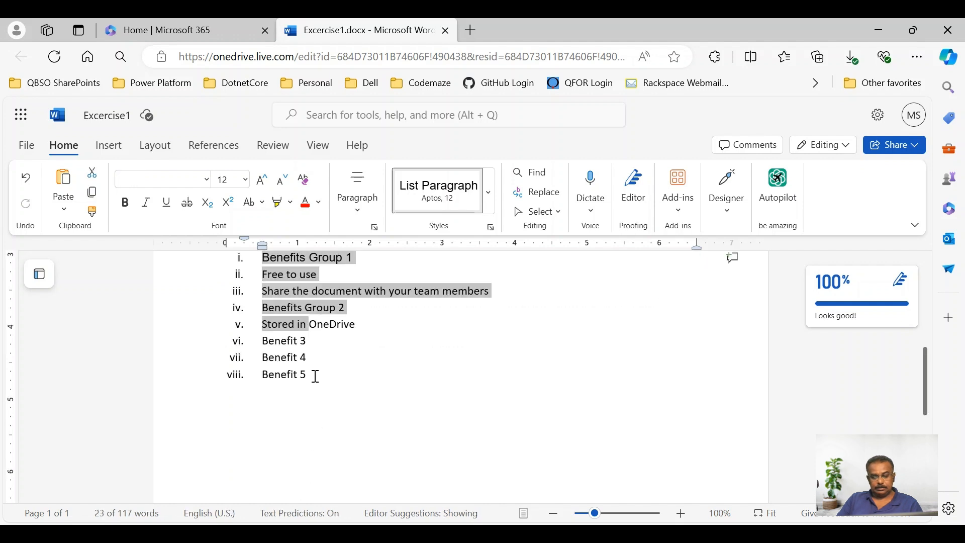
pyautogui.moveTo(316, 376); pyautogui.dragTo(311, 377)
pyautogui.click(357, 206)
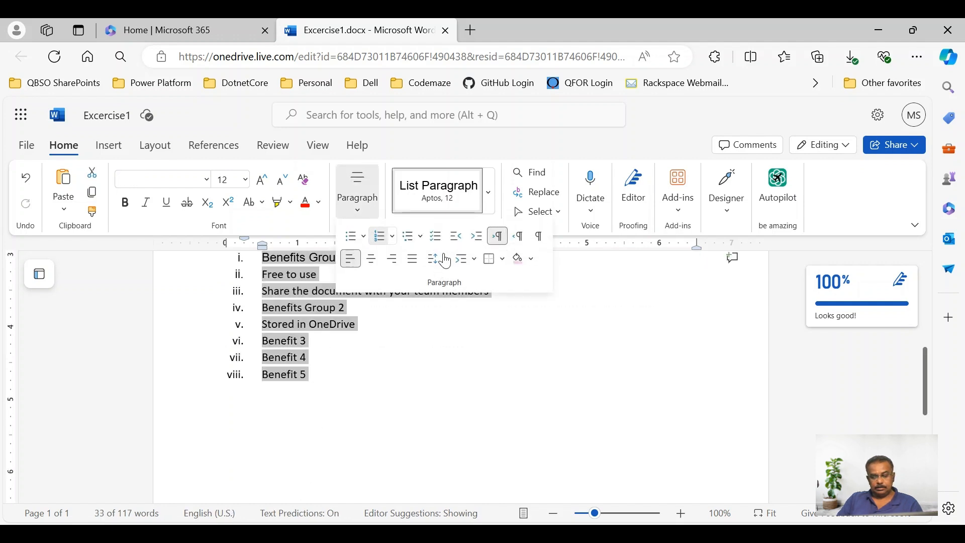
pyautogui.click(413, 237)
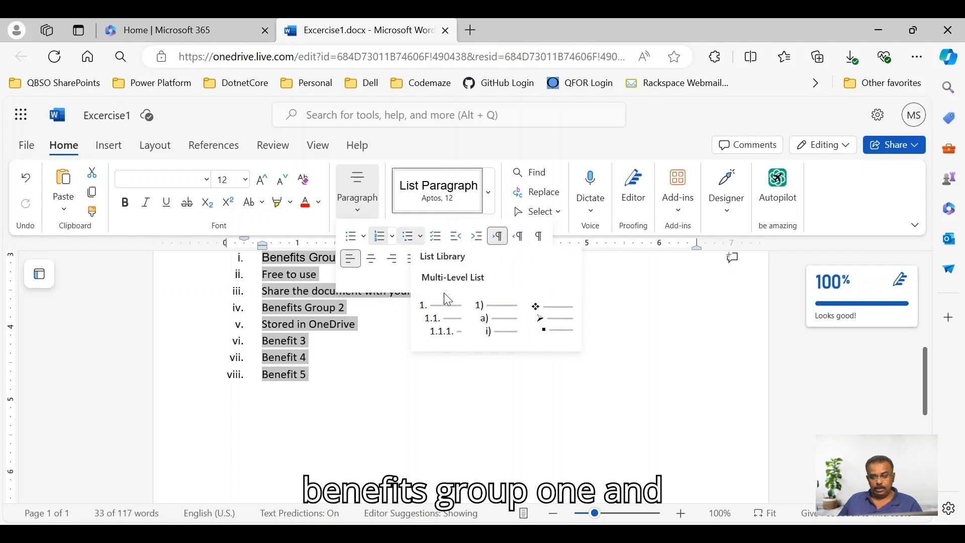
pyautogui.click(435, 319)
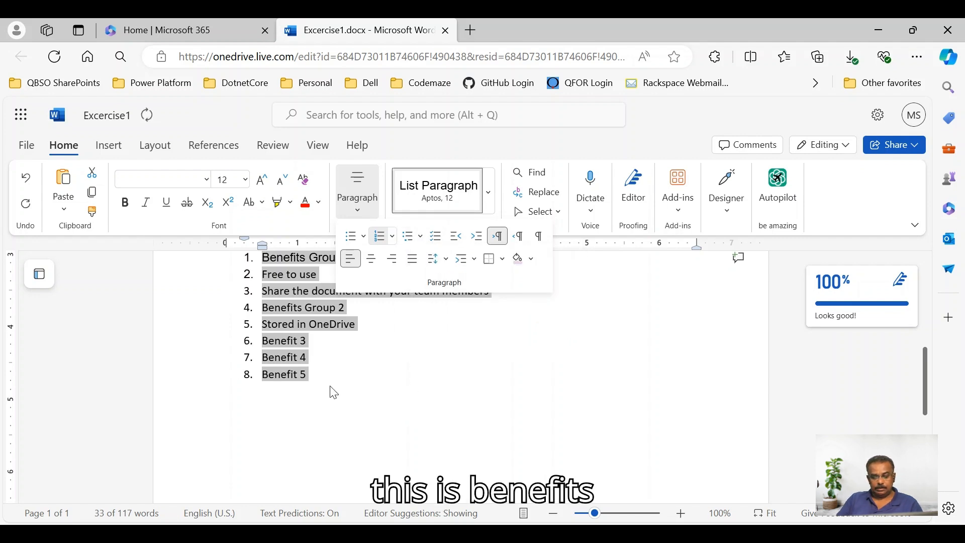
# Step: Demote "Free to use", "Share the document with your team members" and "Benefits Group 2" to second-level items under "Benefits Group 1"
pyautogui.scroll(3, 306, 375)
pyautogui.click(263, 424)
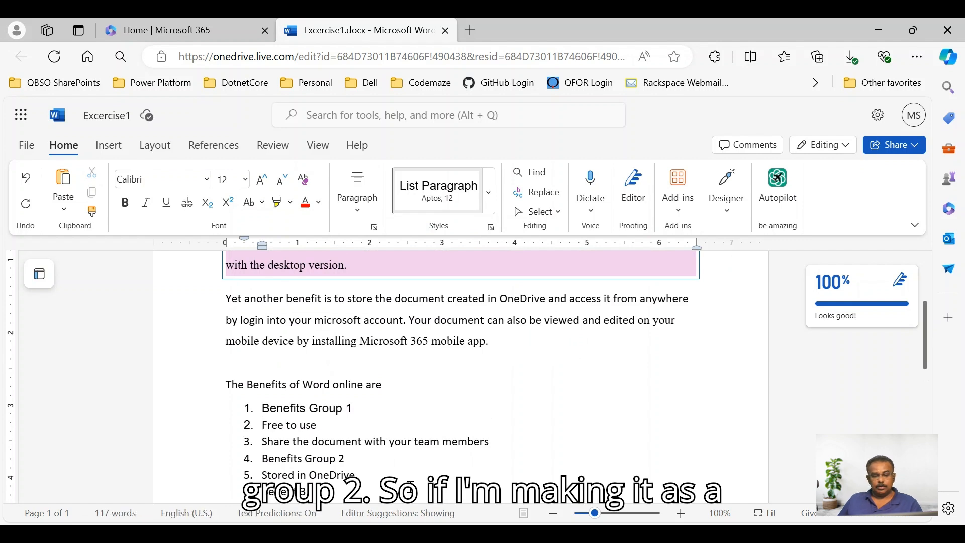
pyautogui.press('Tab')
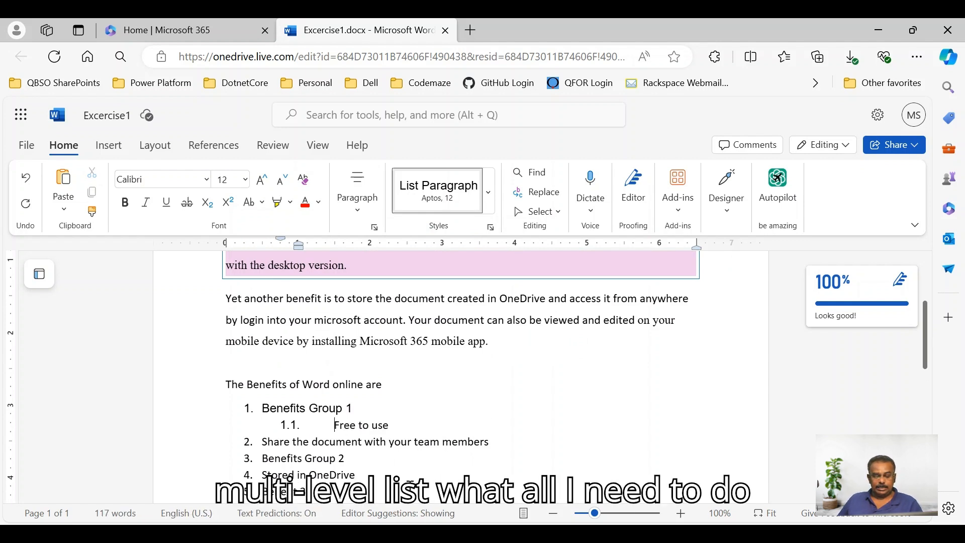
pyautogui.click(262, 442)
pyautogui.press('Tab')
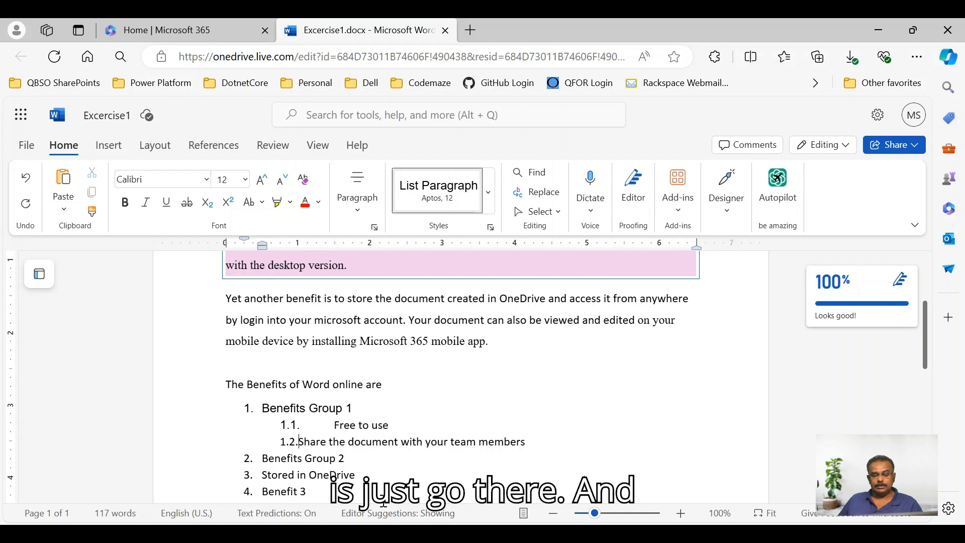
pyautogui.click(262, 458)
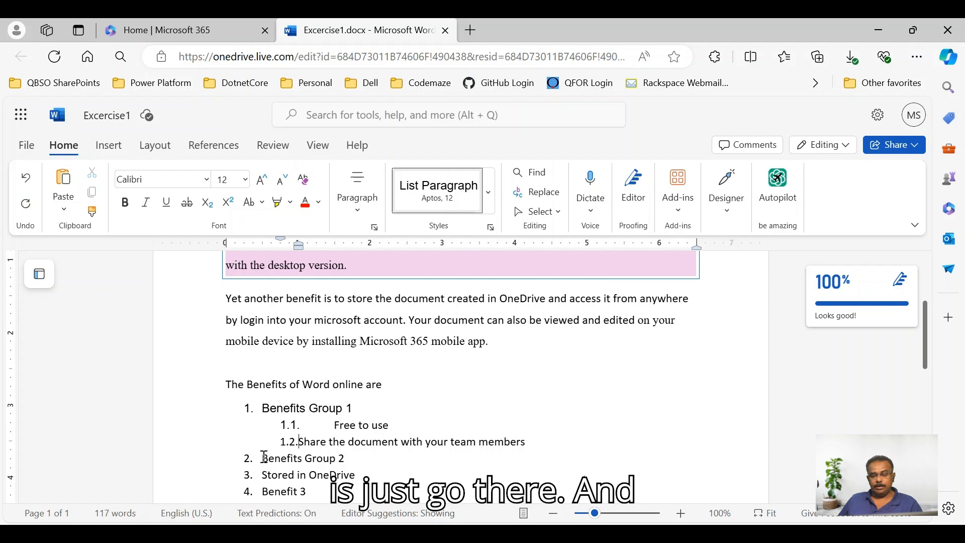
pyautogui.press('Tab')
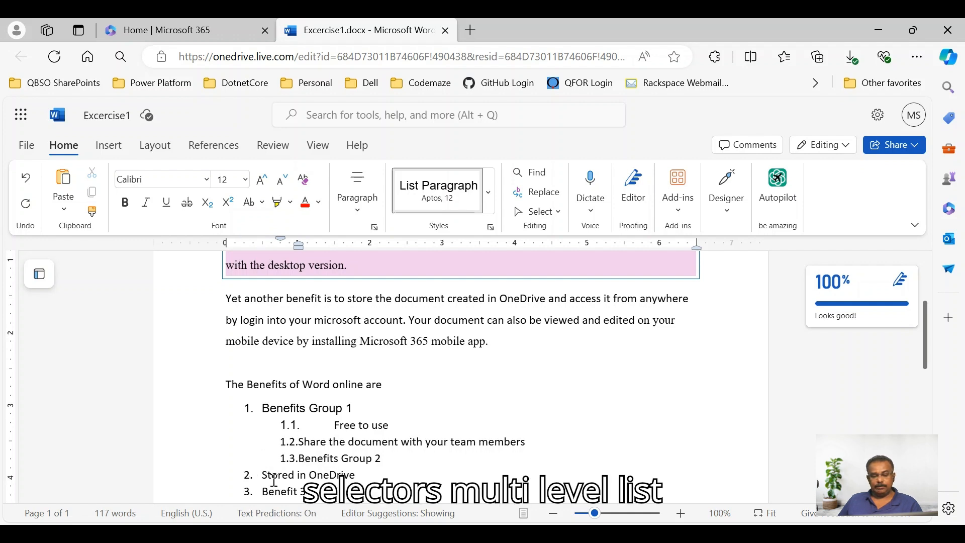
# Step: Demote "Benefit 3" and "Benefit 4" to second-level items under "Stored in OneDrive"
pyautogui.click(322, 419)
pyautogui.scroll(-3, 326, 455)
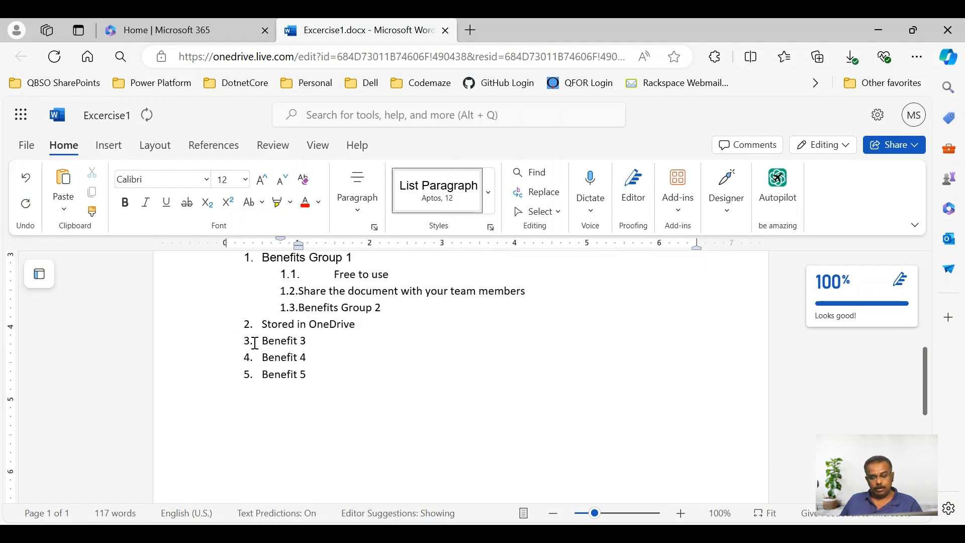
pyautogui.click(260, 341)
pyautogui.press('Tab')
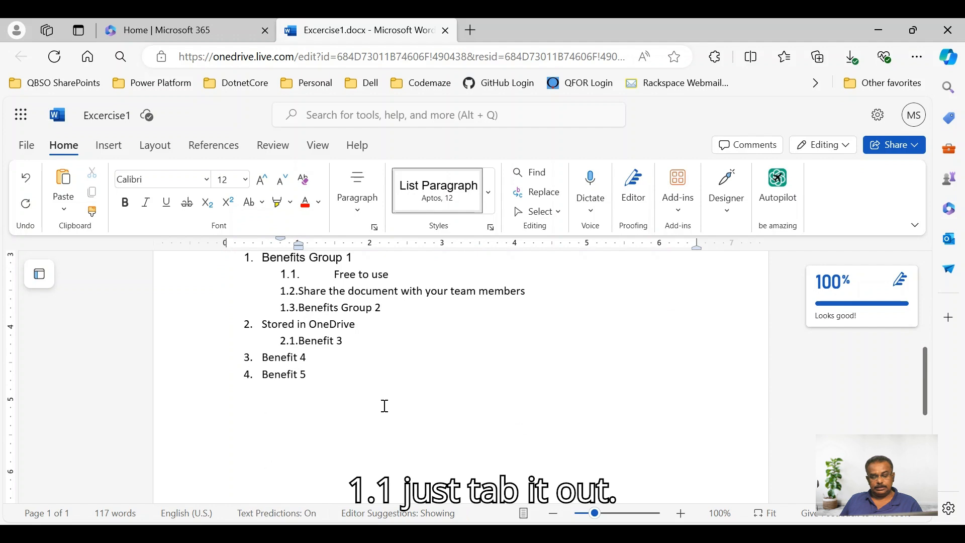
pyautogui.click(261, 357)
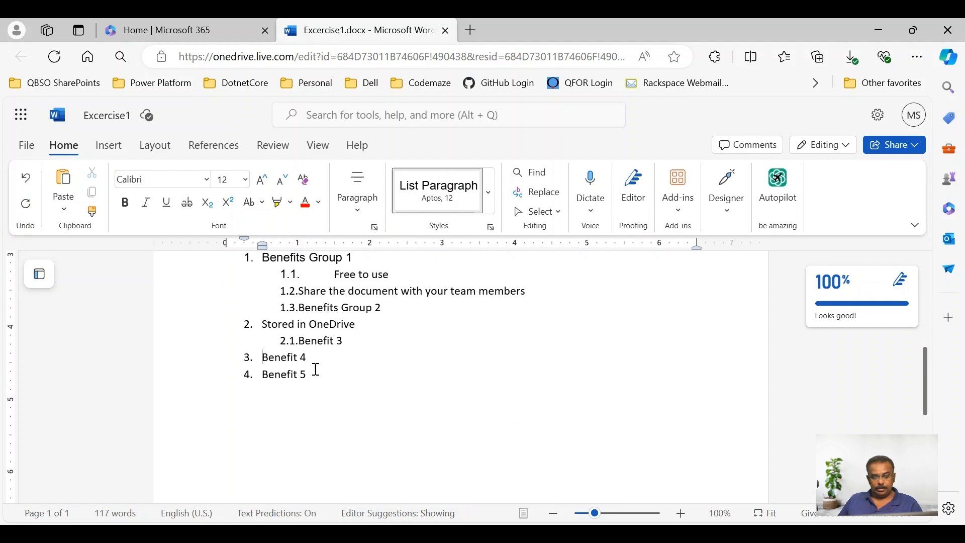
pyautogui.press('Tab')
# Step: Add the second-level item "Benefit group 3.1" under "Benefit 5", followed by an empty item on the same level
pyautogui.click(342, 374)
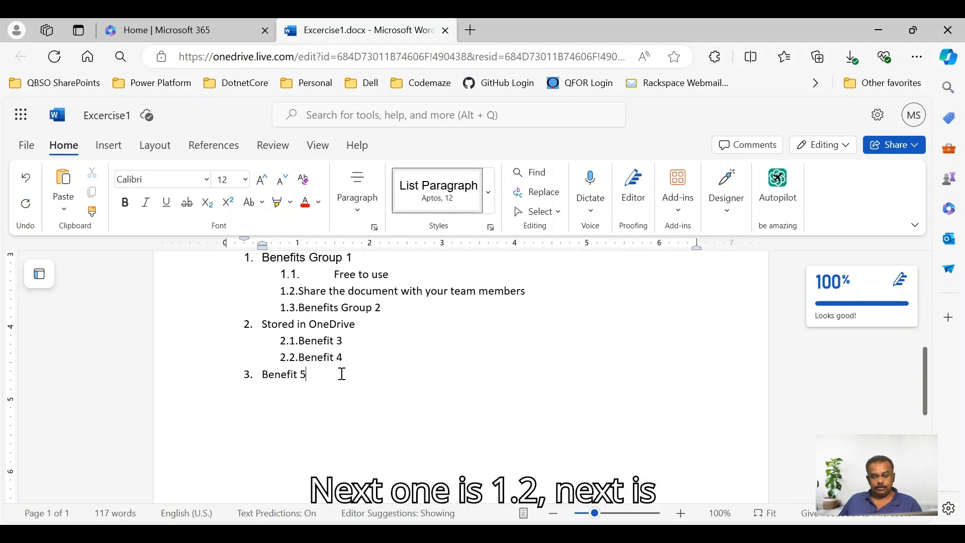
pyautogui.press('Return')
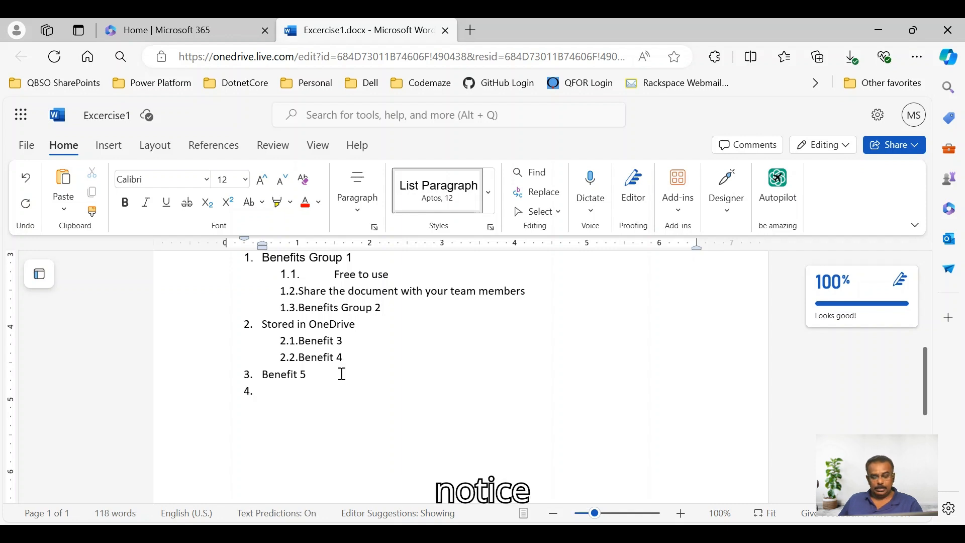
pyautogui.press('Tab')
pyautogui.write('Be')
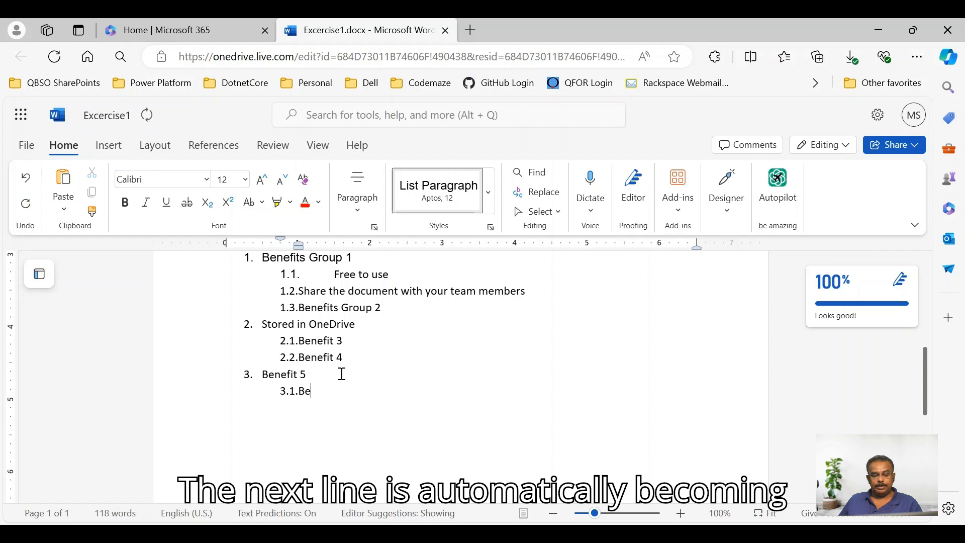
pyautogui.write('nefit group 5')
pyautogui.press('BackSpace')
pyautogui.write('e.13.1')
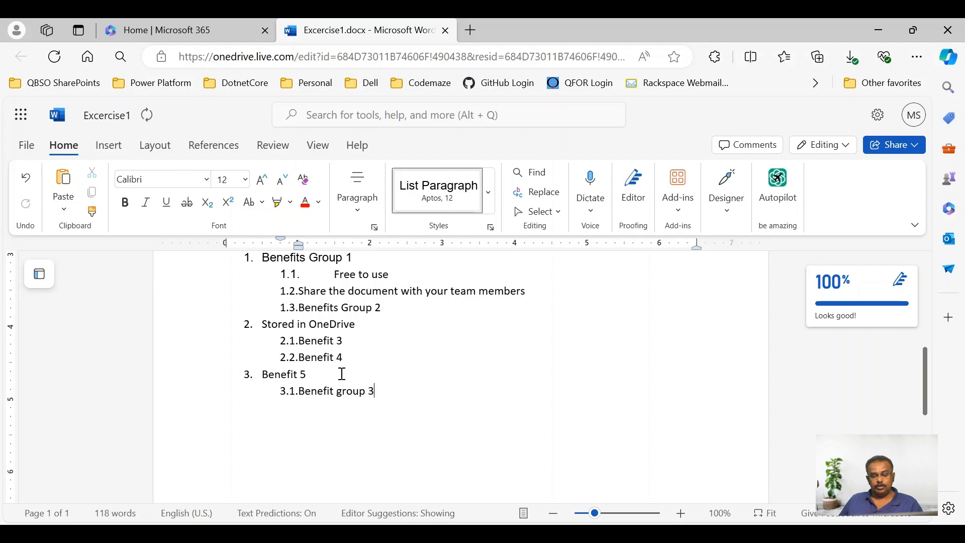
pyautogui.press('Return')
# Step: Add the third-level item "Some group" under "Benefit 3"
pyautogui.scroll(5, 345, 380)
pyautogui.scroll(-6, 316, 387)
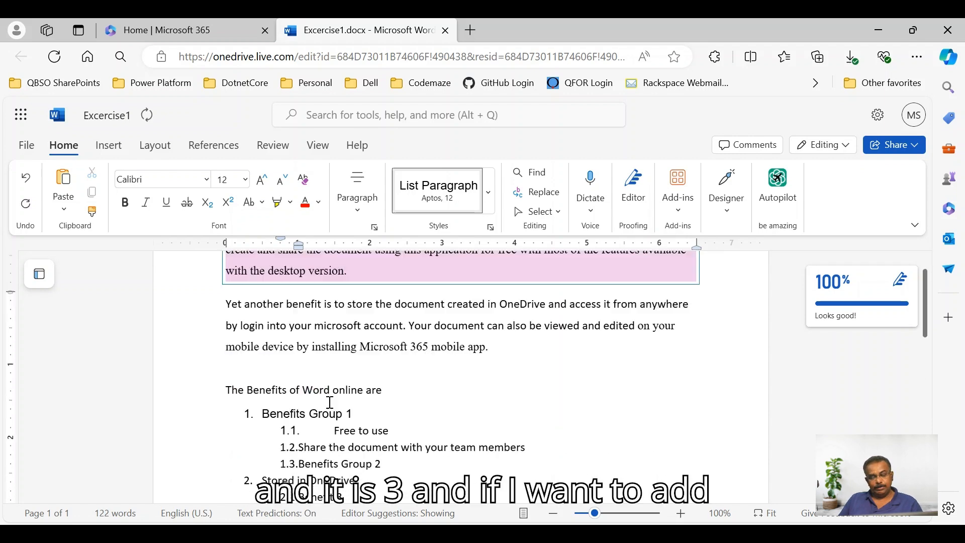
pyautogui.scroll(3, 322, 390)
pyautogui.scroll(-3, 354, 454)
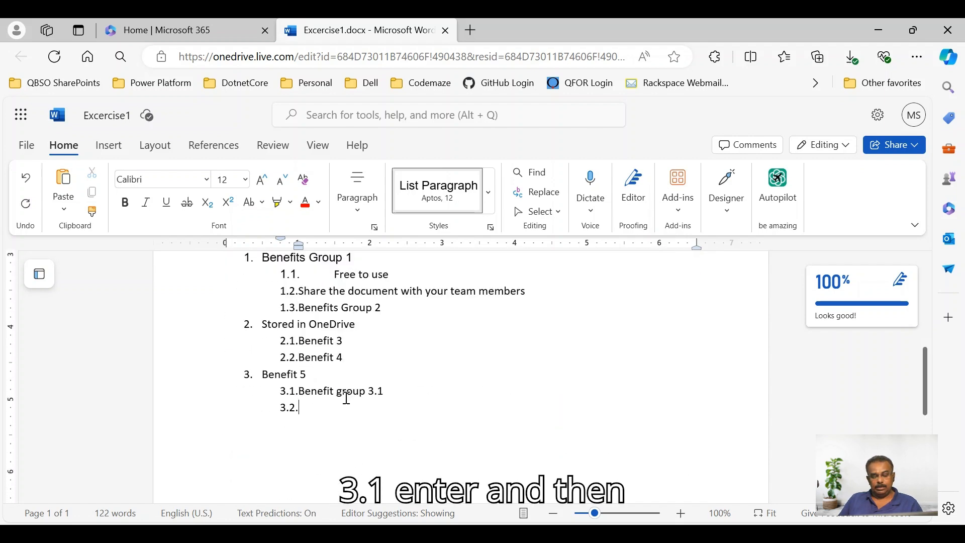
pyautogui.click(354, 342)
pyautogui.press('Return')
pyautogui.press('Tab')
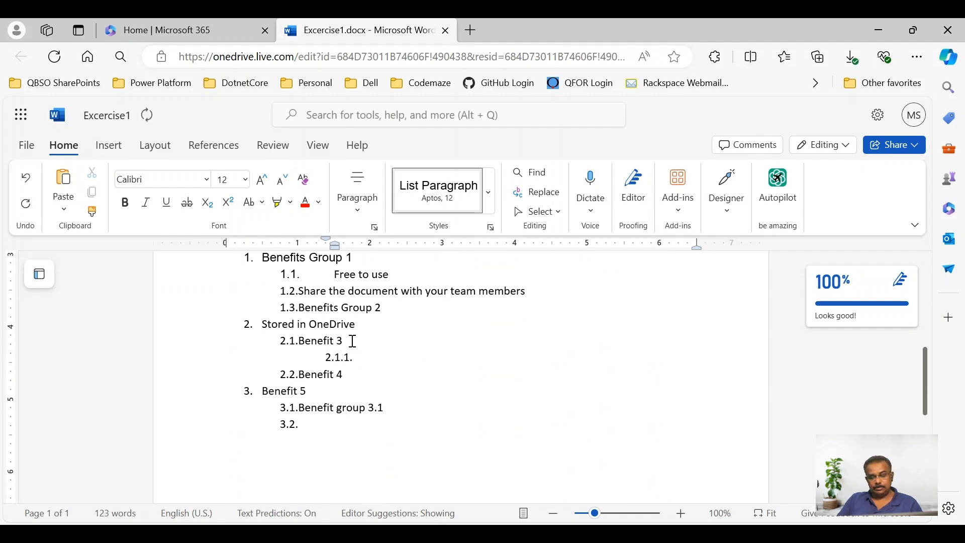
pyautogui.write('Sme')
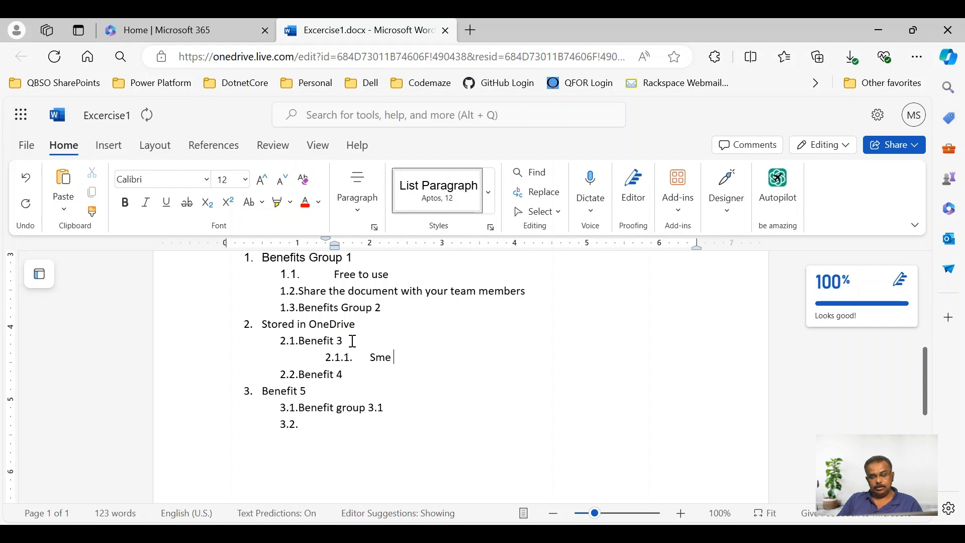
pyautogui.press('BackSpace')
pyautogui.press('BackSpace')
pyautogui.press('BackSpace')
pyautogui.write('ome group')
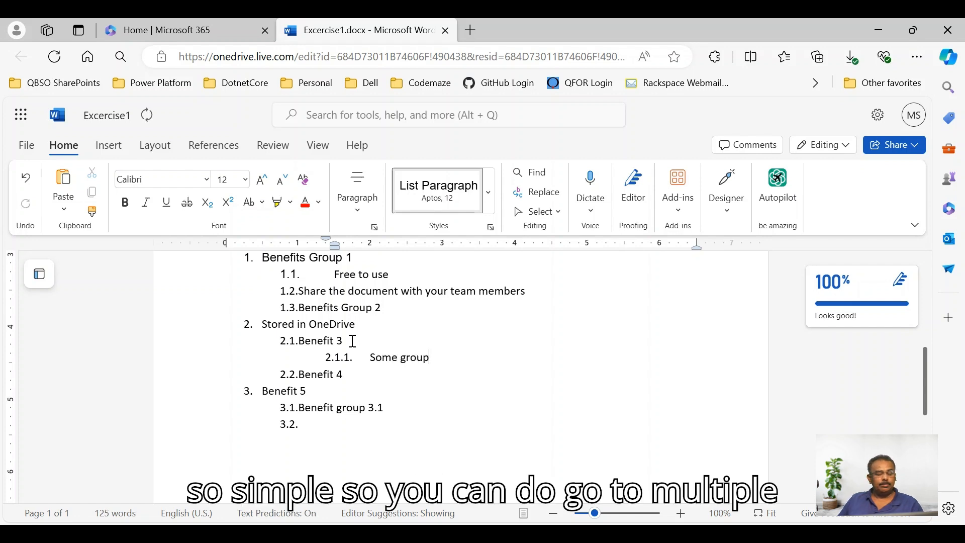
# Step: Change the benefits list starting at "Benefits Group 1" to the 1), a), i) multi-level list style
pyautogui.scroll(3, 353, 341)
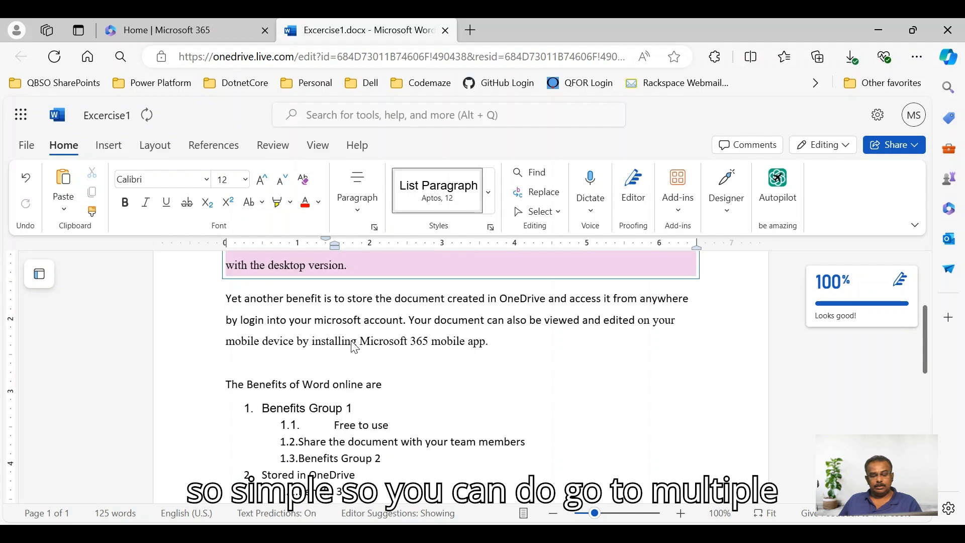
pyautogui.click(285, 407)
pyautogui.click(358, 198)
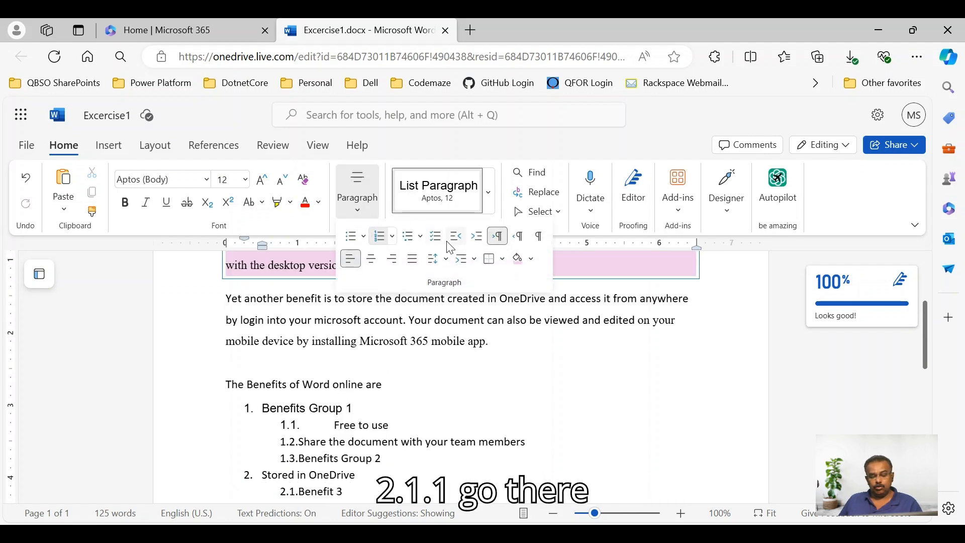
pyautogui.click(420, 238)
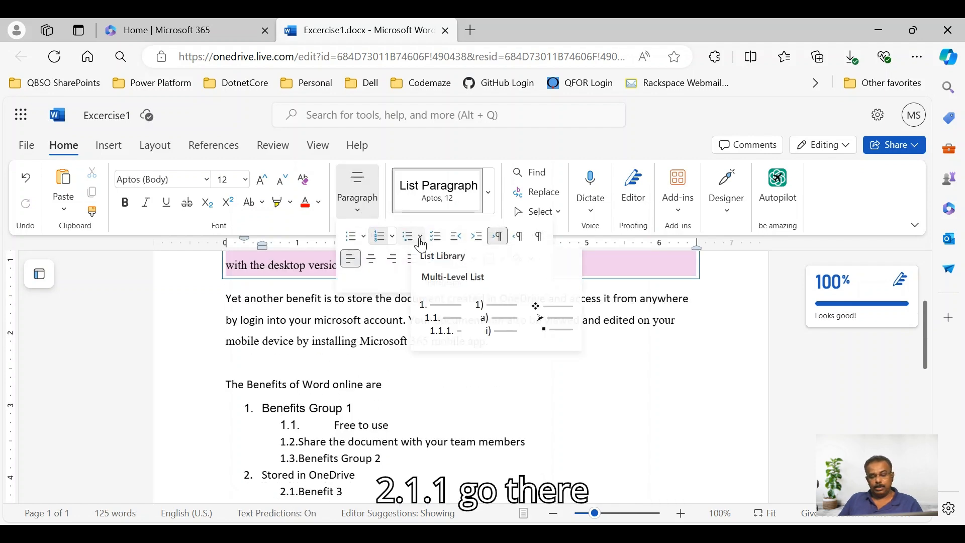
pyautogui.click(499, 317)
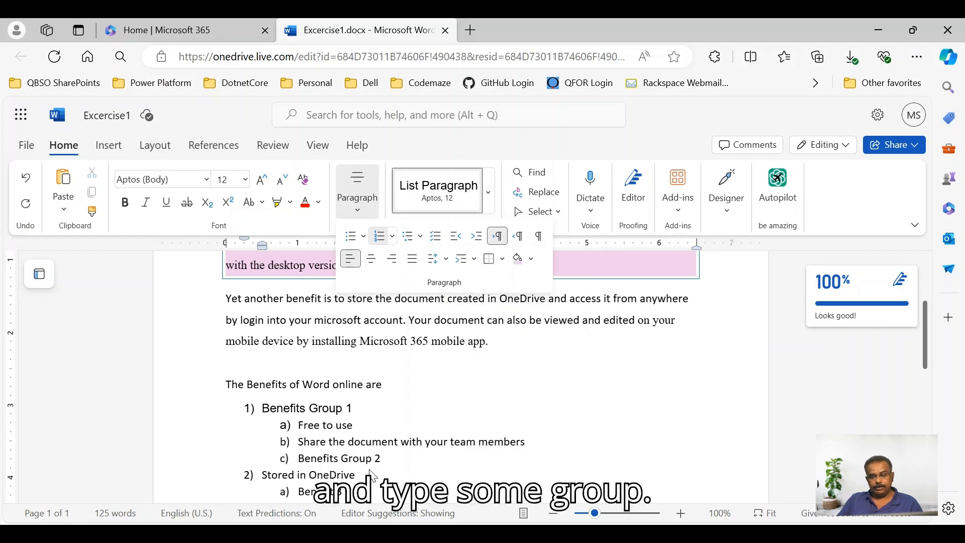
# Step: Demote "Share the document with your team members" to a third-level item under "Free to use"
pyautogui.click(335, 463)
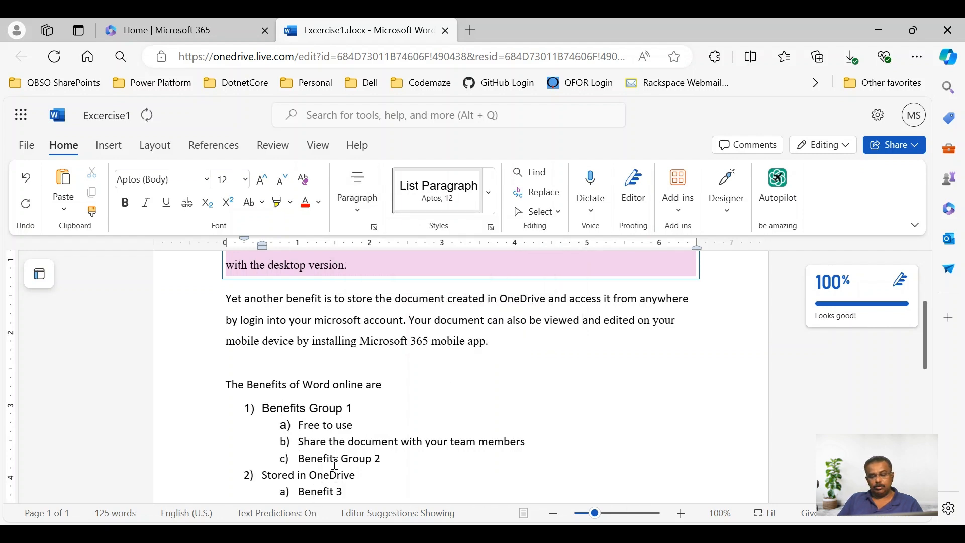
pyautogui.click(299, 442)
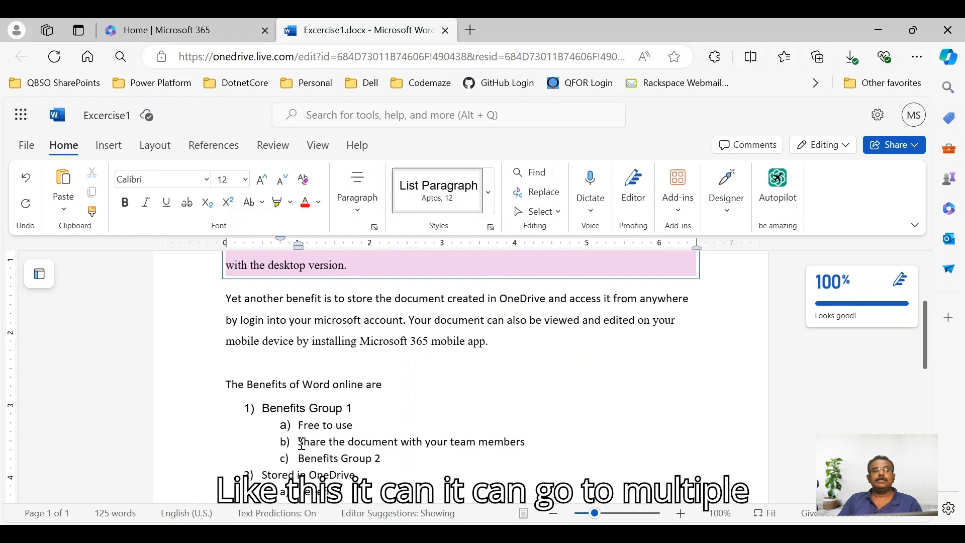
pyautogui.press('Tab')
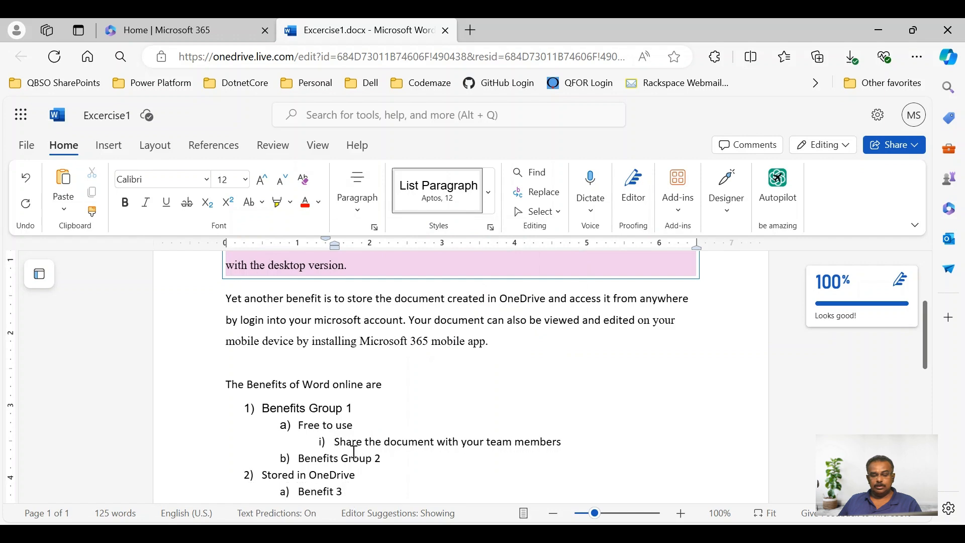
pyautogui.click(358, 211)
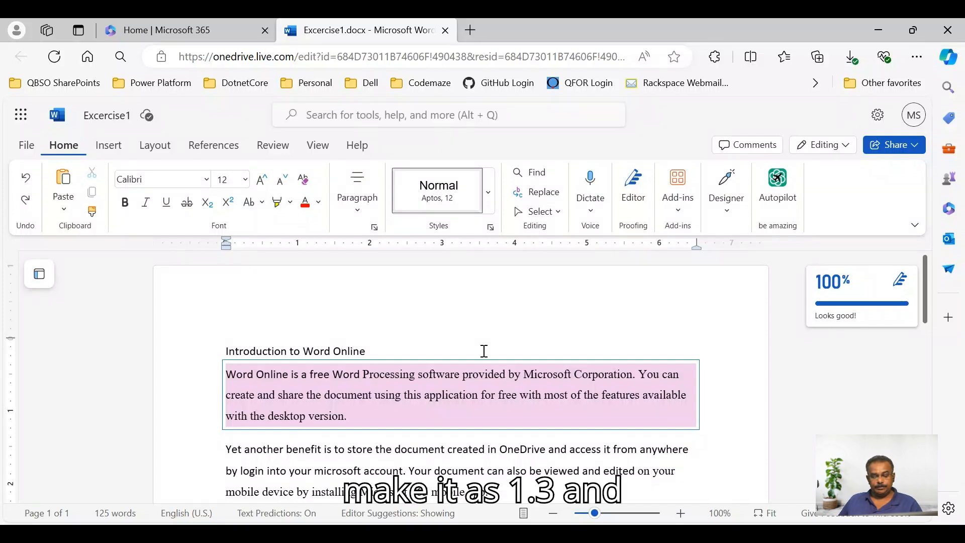
pyautogui.click(356, 216)
pyautogui.click(356, 217)
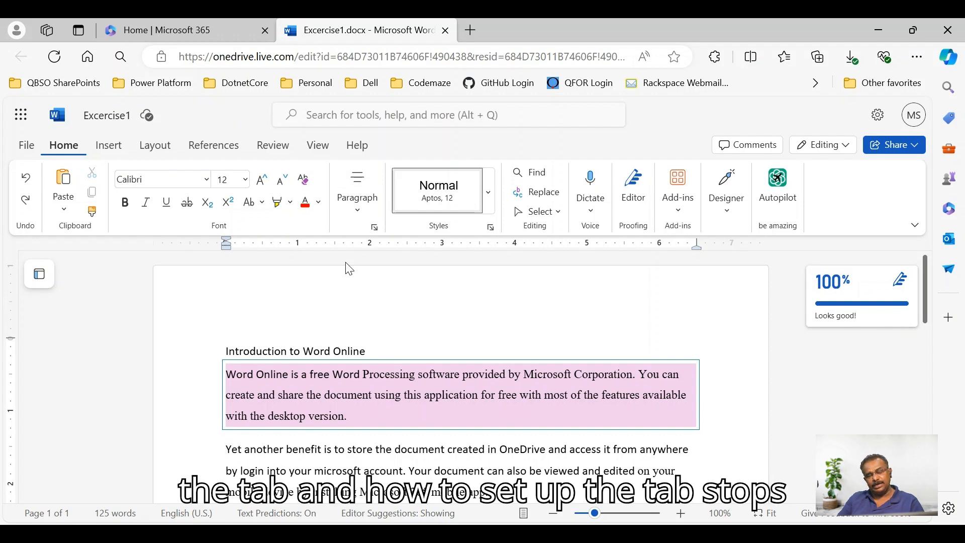
# Step: Indent the first line of the "Yet another benefit" paragraph by one tab, and switch the ruler off and back on
pyautogui.press('Tab')
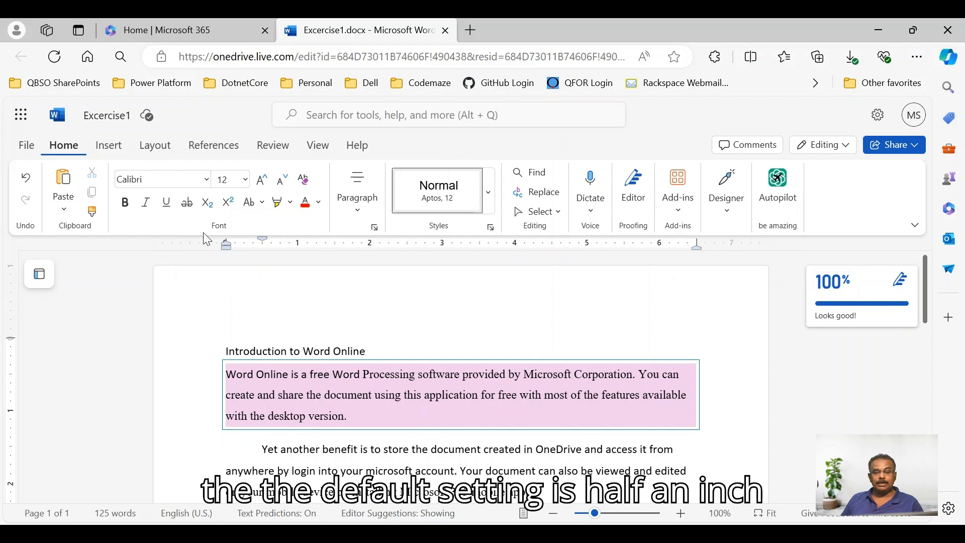
pyautogui.click(316, 145)
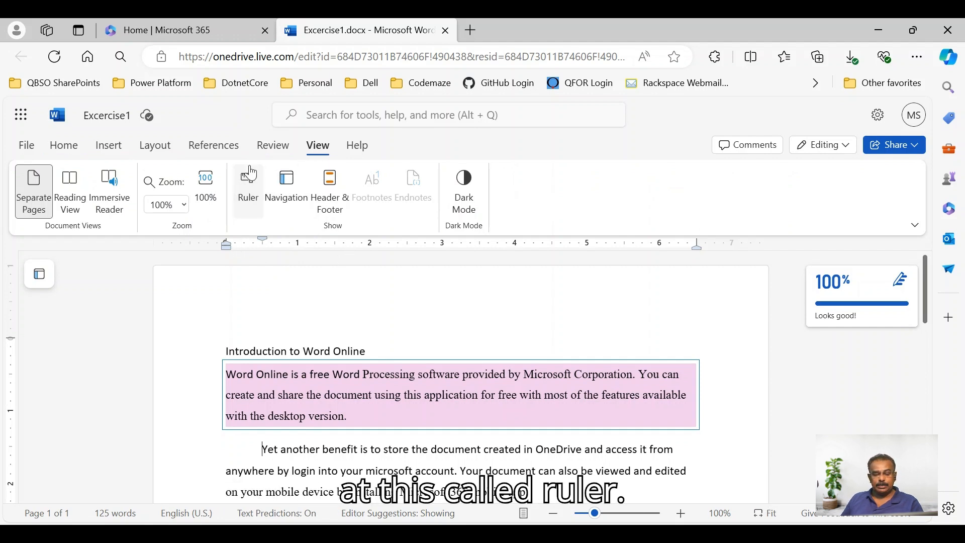
pyautogui.click(248, 187)
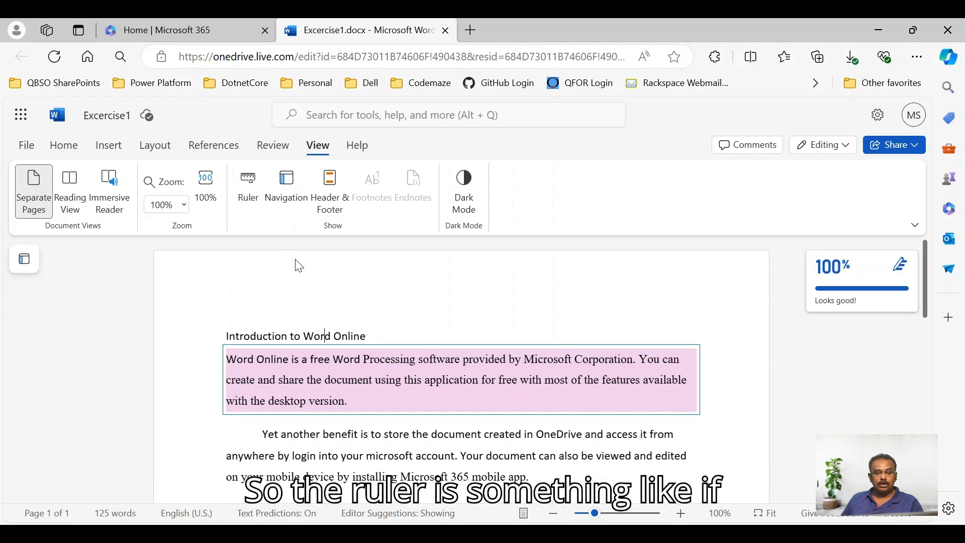
pyautogui.click(246, 193)
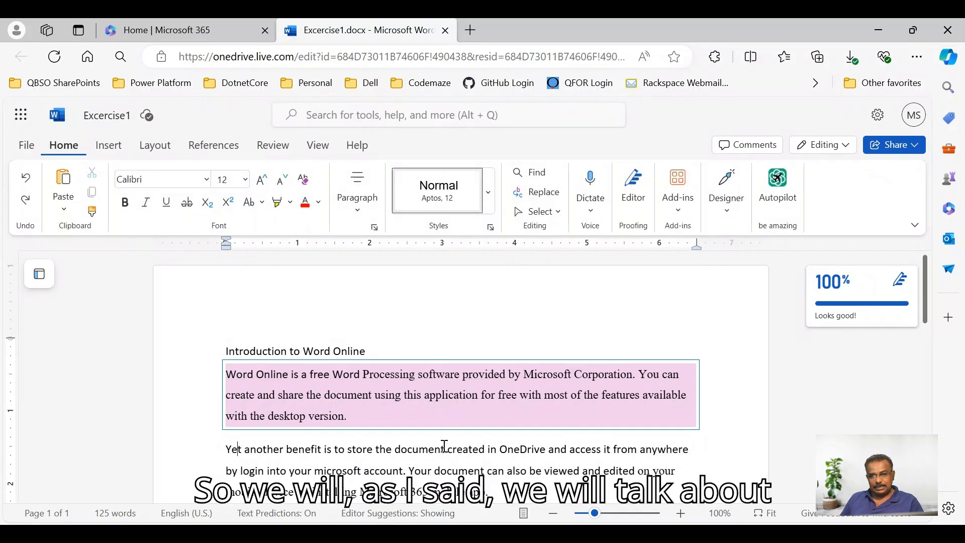
# Step: Open the line spacing options for the "Yet another benefit" paragraph and set its alignment to Distributed
pyautogui.click(362, 222)
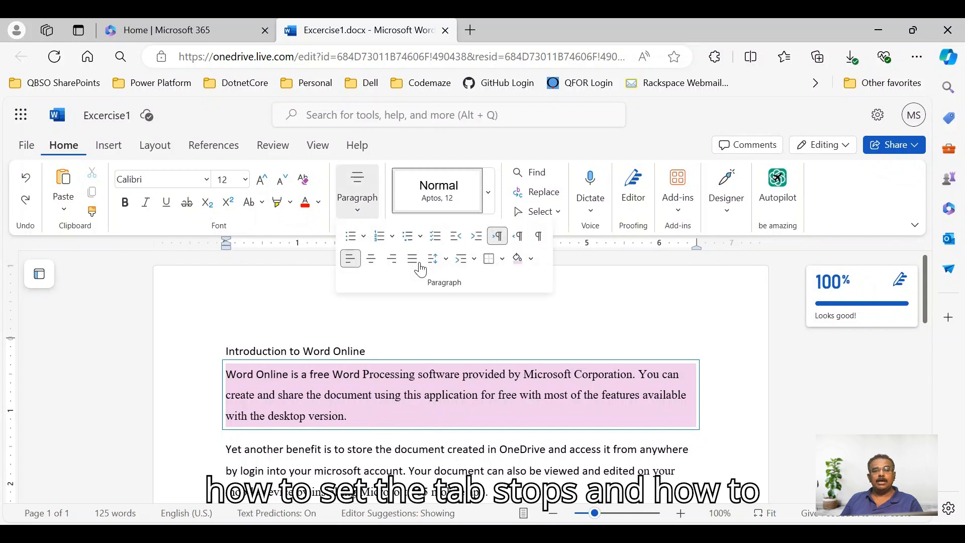
pyautogui.click(446, 260)
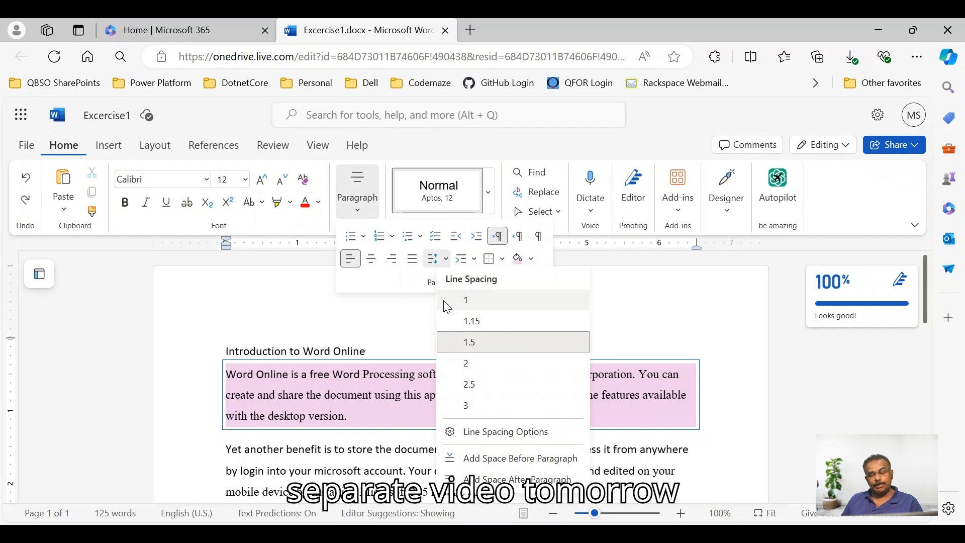
pyautogui.click(485, 434)
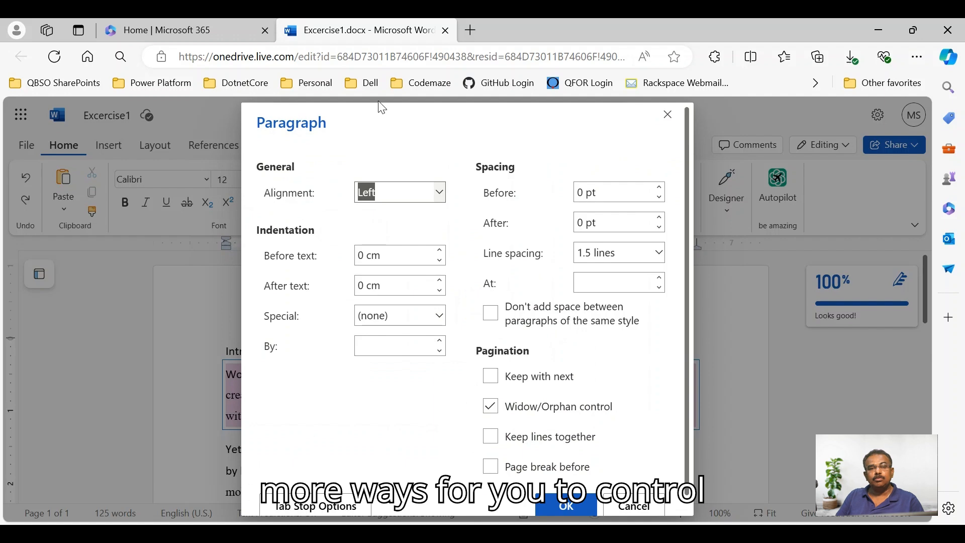
pyautogui.moveTo(367, 121); pyautogui.dragTo(615, 115)
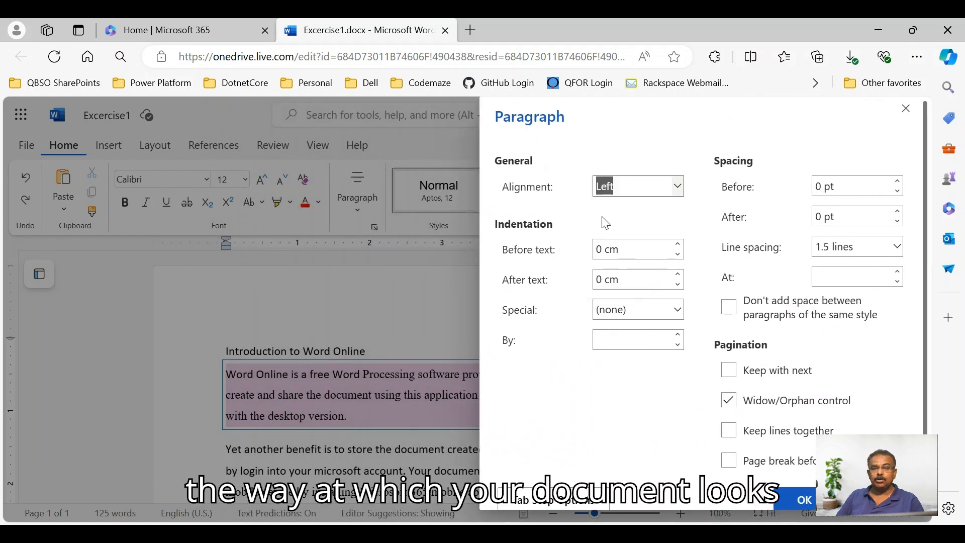
pyautogui.click(680, 190)
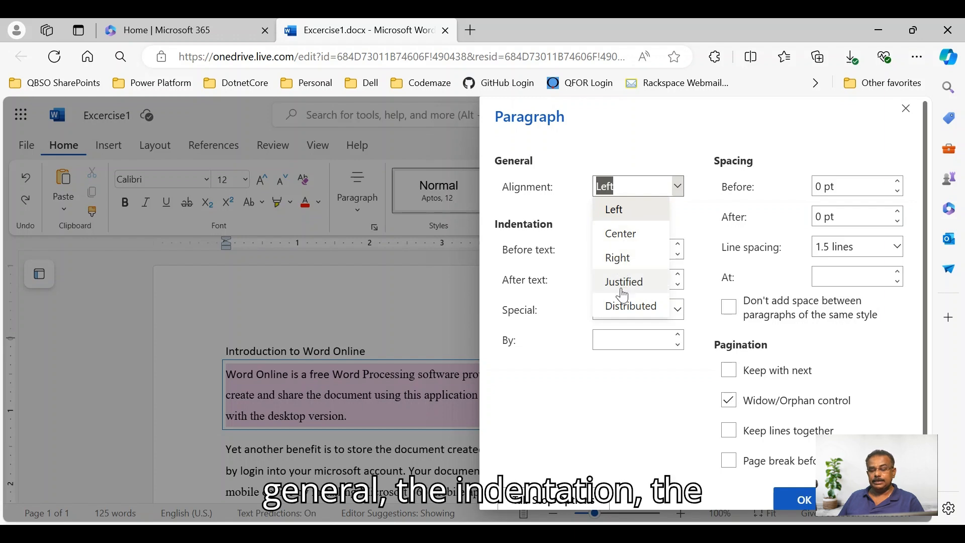
pyautogui.click(622, 308)
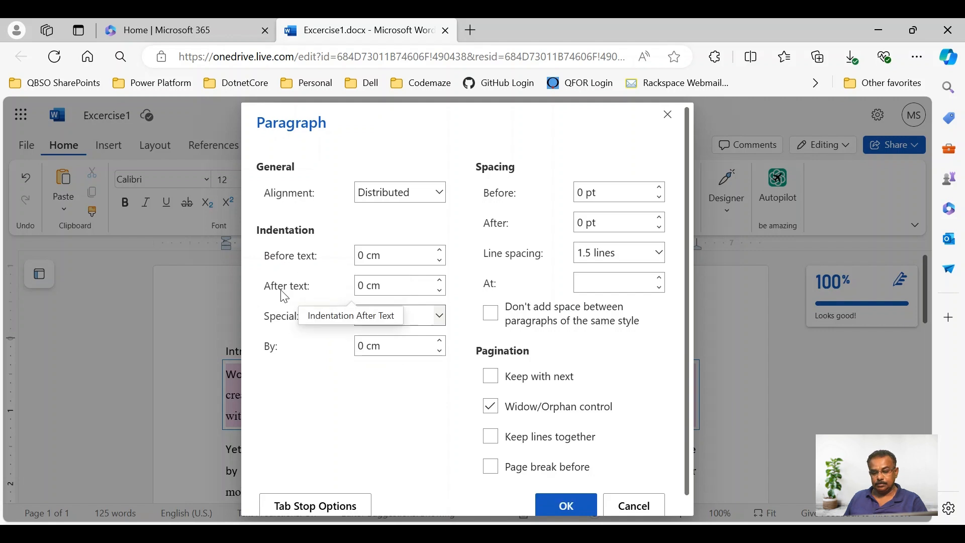
# Step: Set the paragraph's indentation before text to 3 cm, apply the paragraph settings and check the result in the document
pyautogui.click(441, 261)
pyautogui.click(441, 250)
pyautogui.click(442, 250)
pyautogui.click(442, 250)
pyautogui.click(442, 250)
pyautogui.click(441, 252)
pyautogui.click(442, 252)
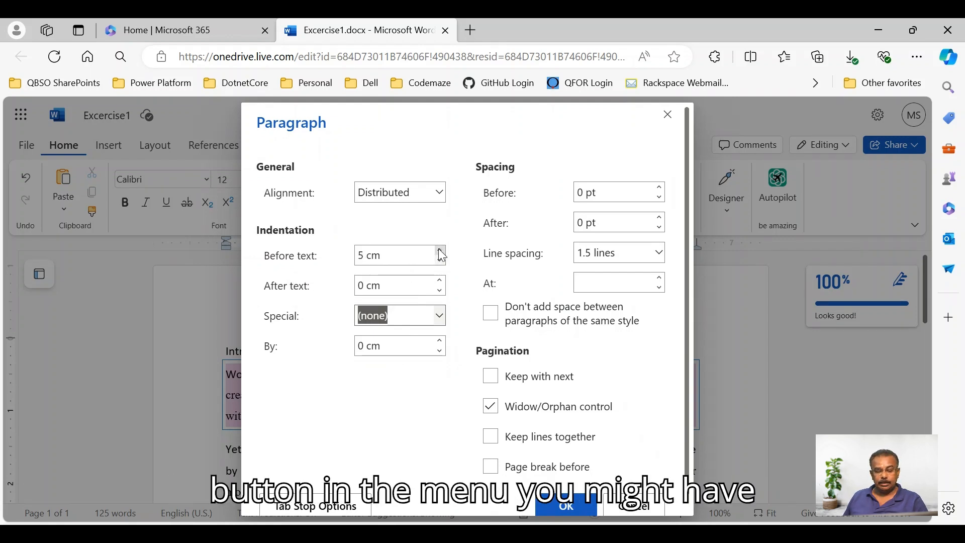
pyautogui.click(441, 262)
pyautogui.click(441, 262)
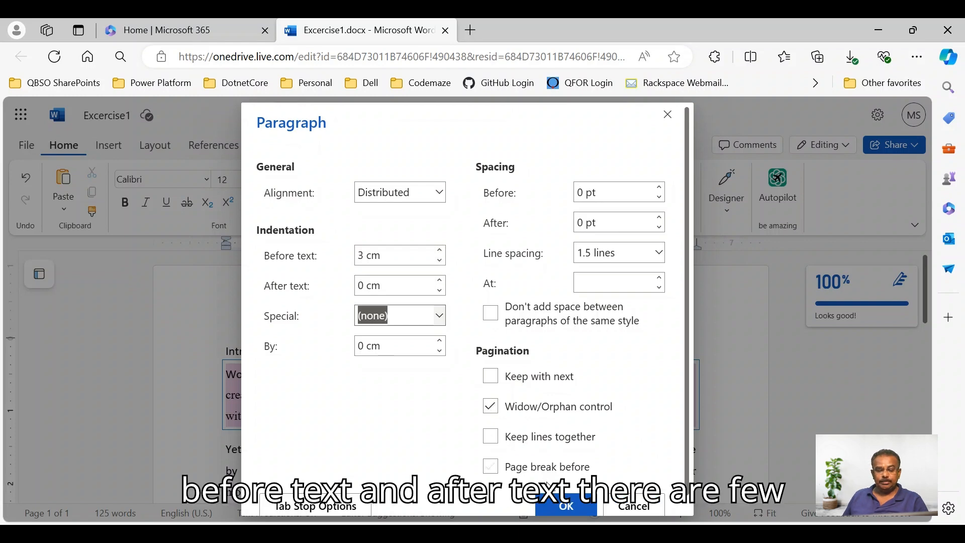
pyautogui.click(568, 507)
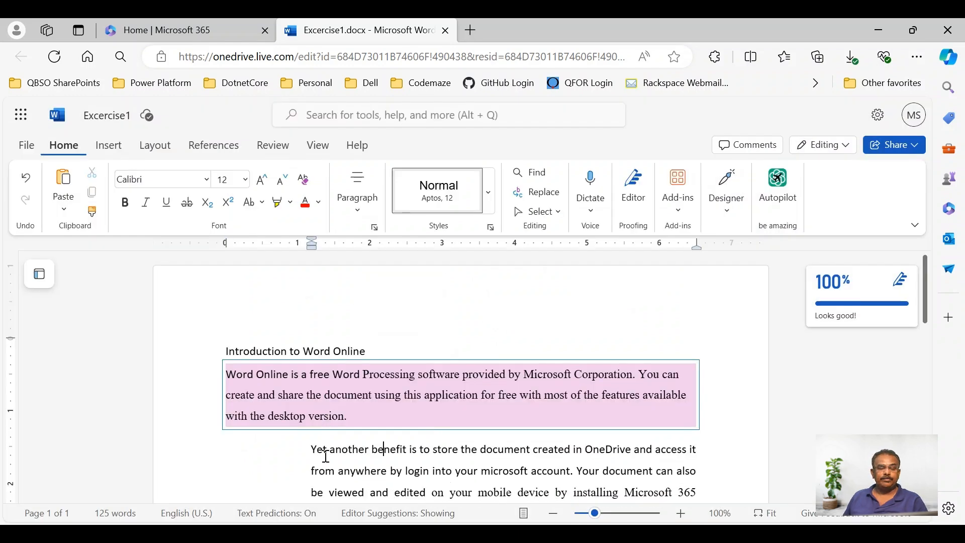
pyautogui.scroll(-4, 326, 440)
pyautogui.scroll(3, 341, 309)
pyautogui.scroll(1, 342, 313)
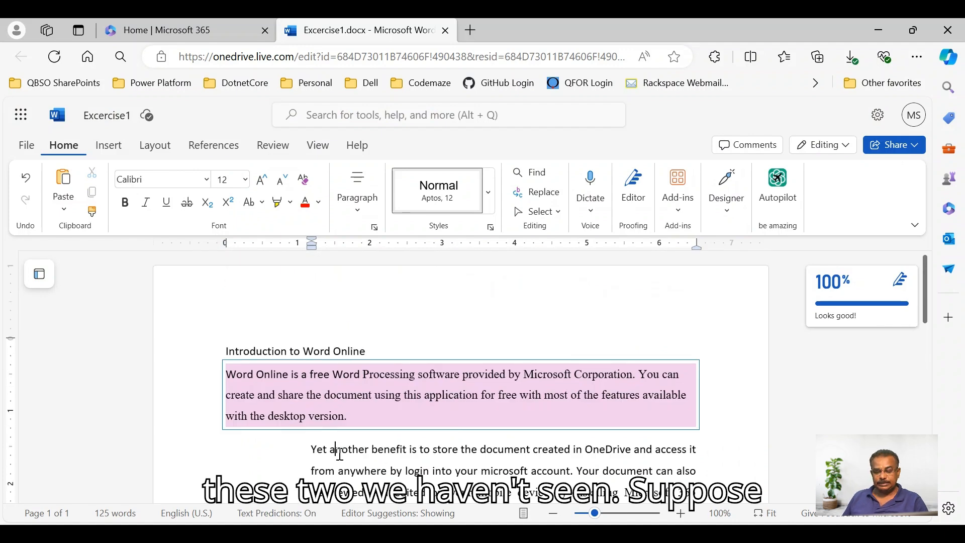
# Step: Reopen the paragraph settings for the "Yet another benefit" paragraph and set its indentation before text to 0 cm
pyautogui.click(339, 454)
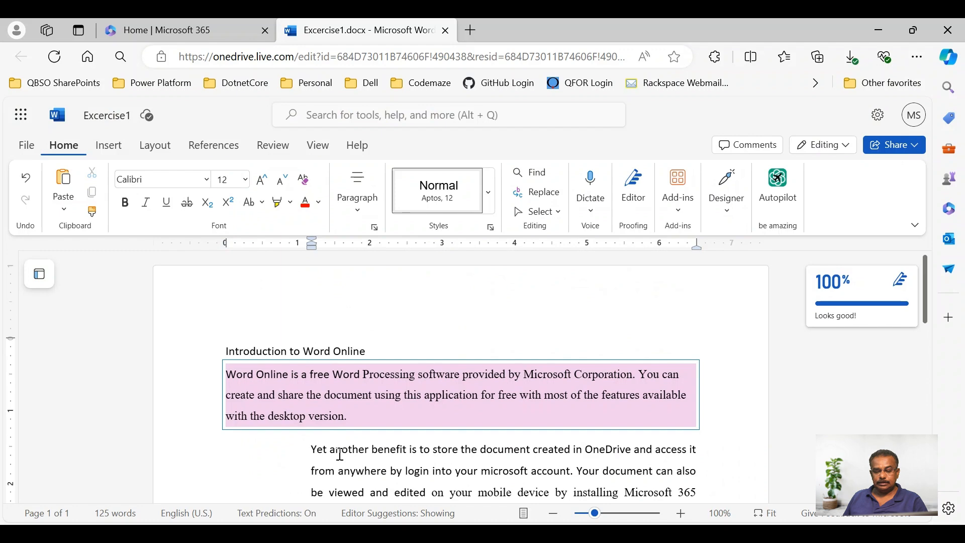
pyautogui.scroll(-3, 340, 454)
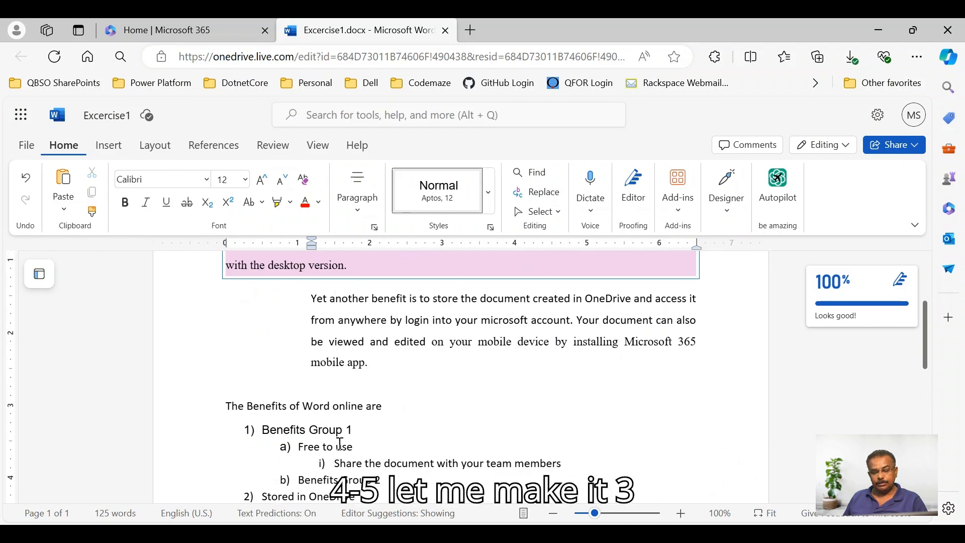
pyautogui.click(359, 216)
pyautogui.click(447, 261)
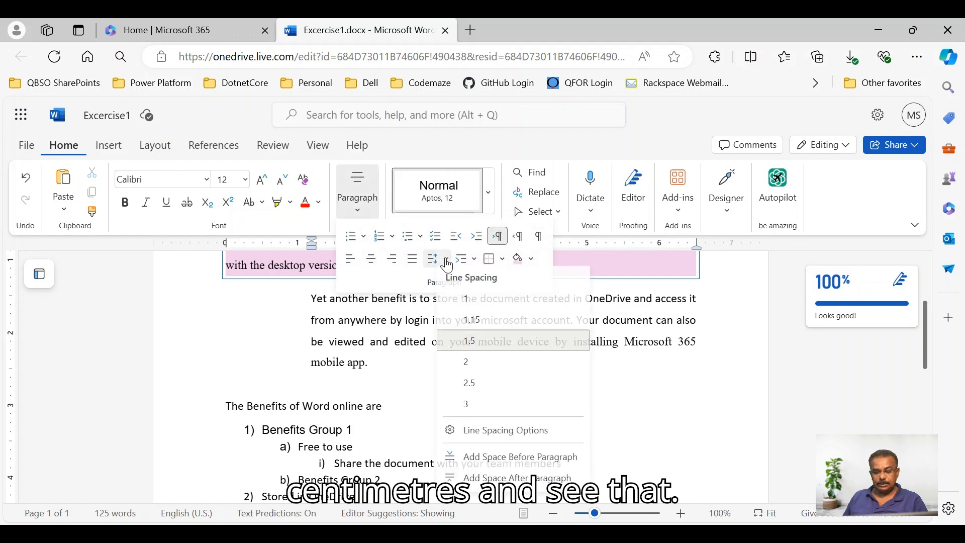
pyautogui.click(471, 426)
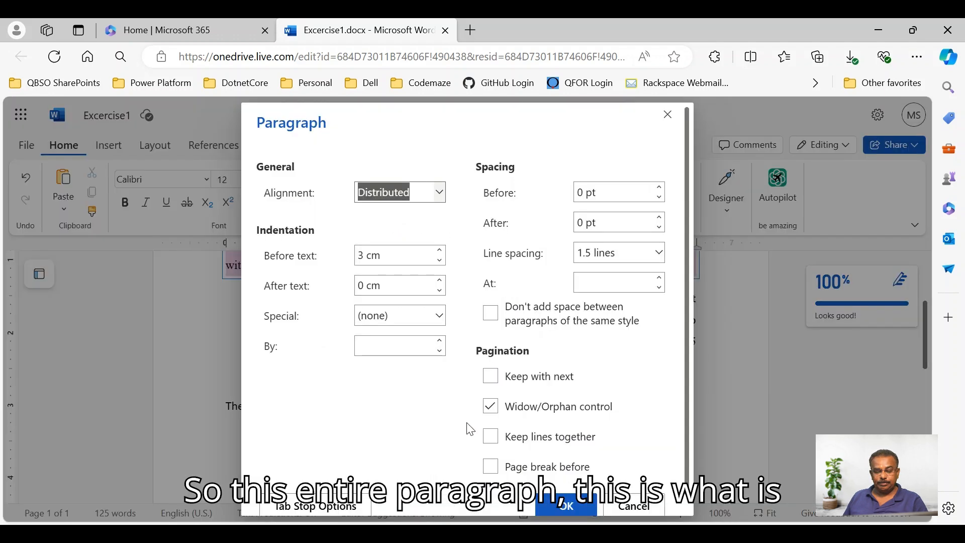
pyautogui.click(441, 260)
pyautogui.click(441, 261)
pyautogui.click(441, 261)
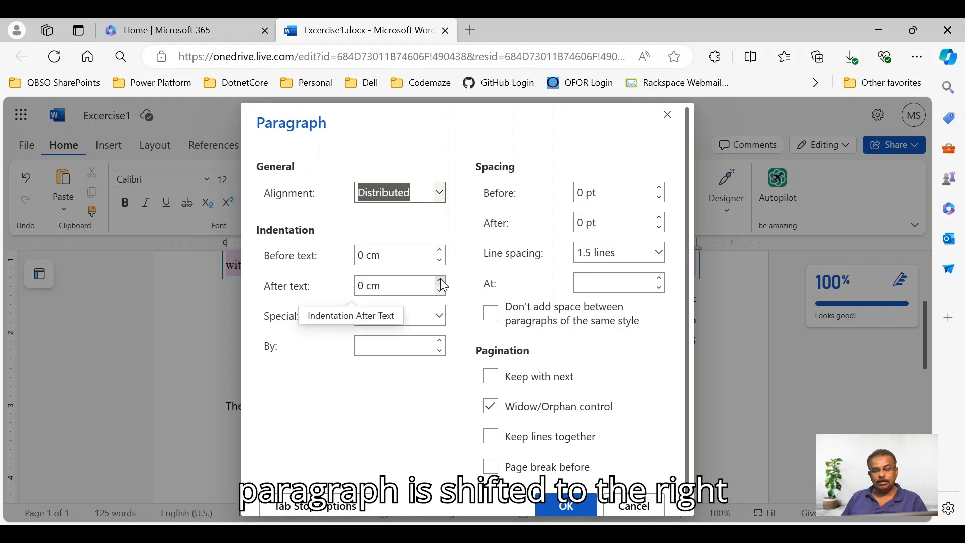
# Step: Set the paragraph's indentation after text to 2 cm, apply the settings and check the paragraph in the document
pyautogui.click(441, 281)
pyautogui.click(441, 281)
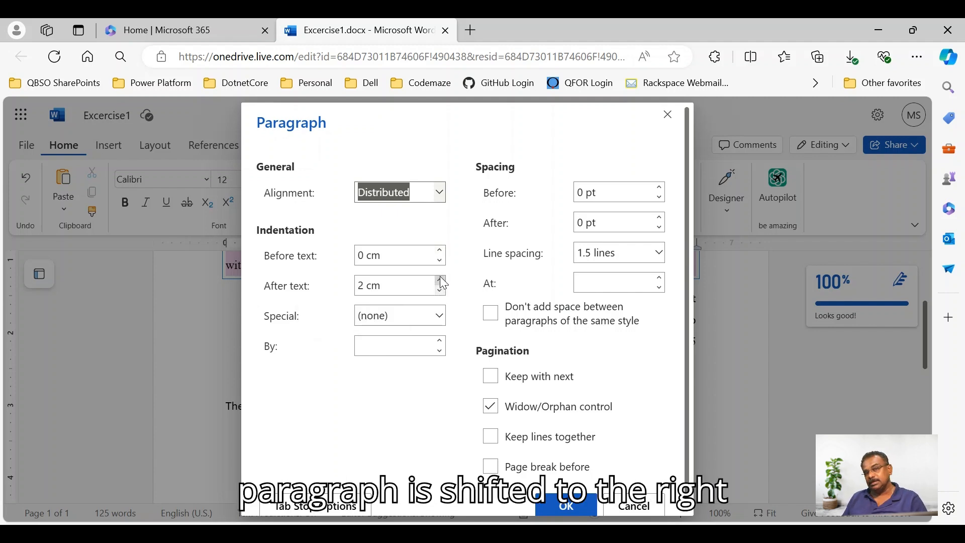
pyautogui.click(567, 505)
pyautogui.scroll(3, 380, 427)
pyautogui.scroll(-6, 382, 428)
pyautogui.scroll(3, 377, 422)
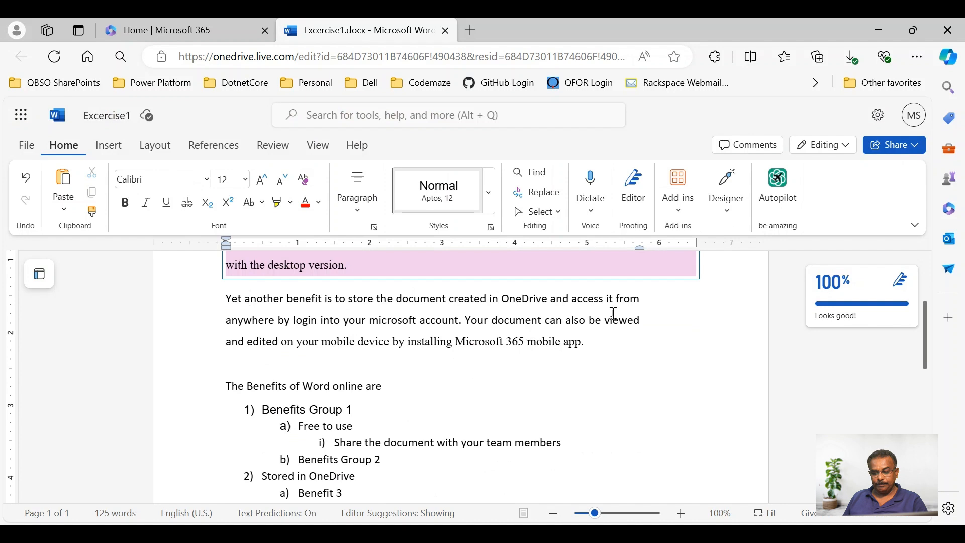
# Step: Reopen the paragraph settings for the "Yet another benefit" paragraph and set its indentation after text to 0 cm
pyautogui.click(358, 206)
pyautogui.click(438, 260)
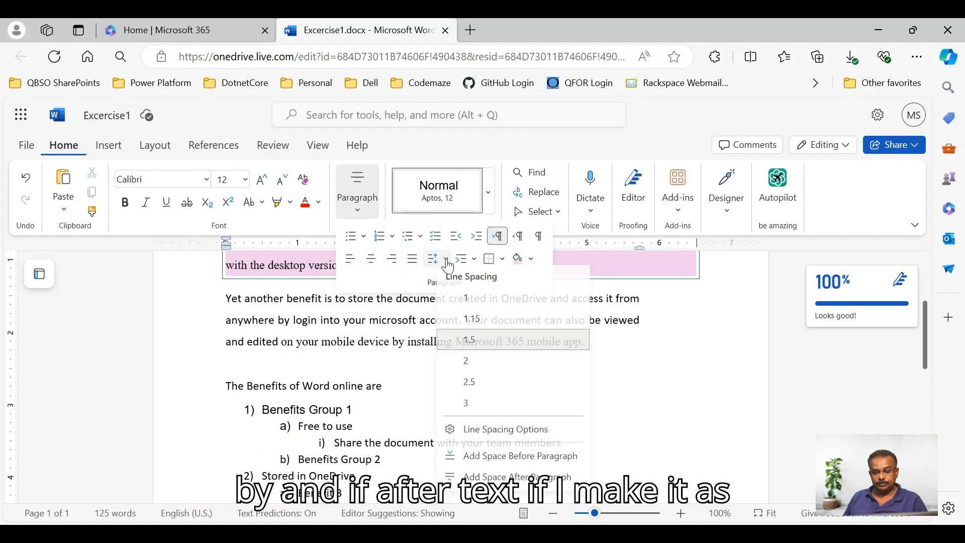
pyautogui.click(482, 434)
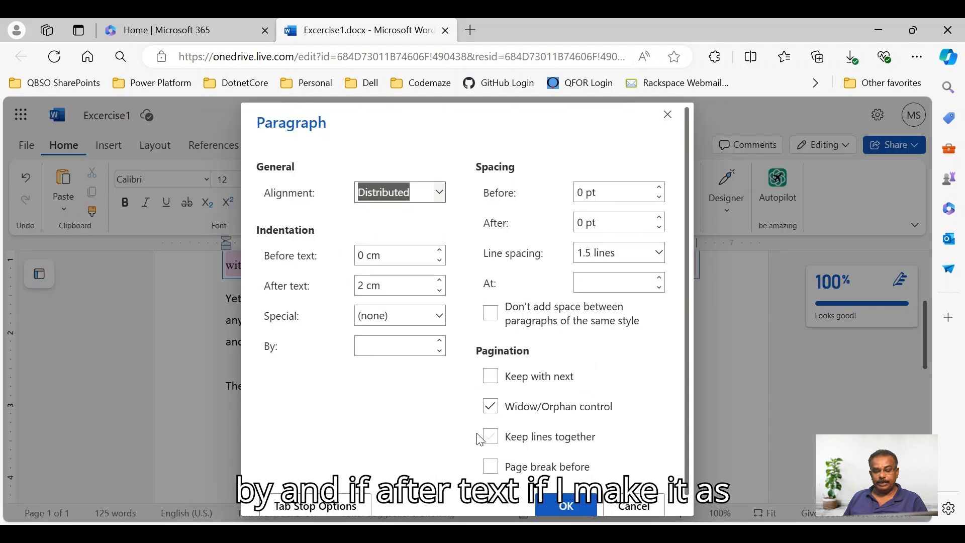
pyautogui.doubleClick(441, 279)
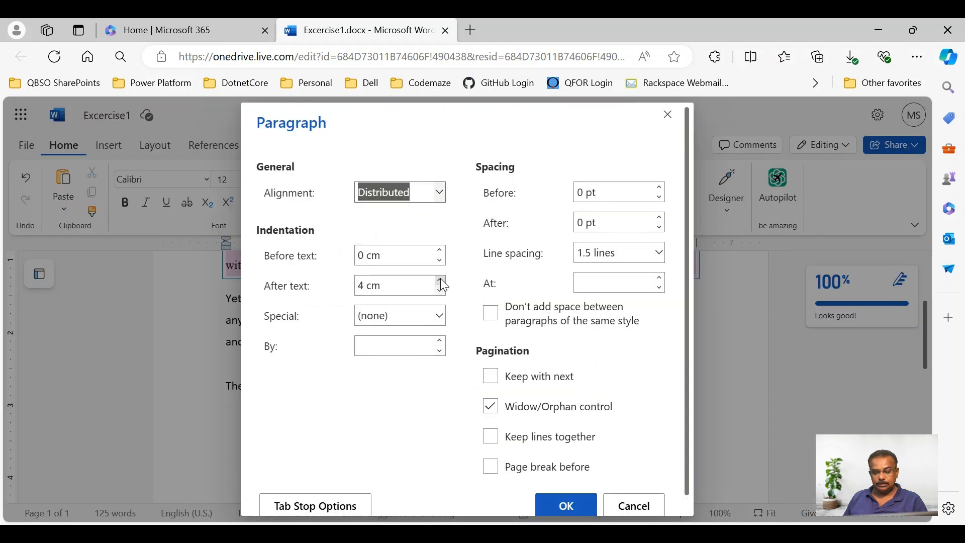
pyautogui.doubleClick(440, 291)
pyautogui.click(440, 291)
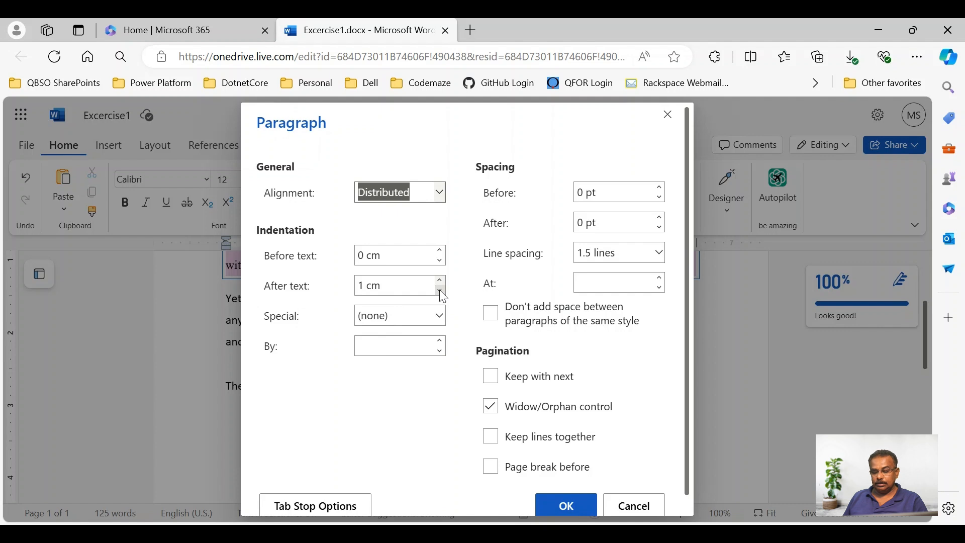
pyautogui.click(439, 291)
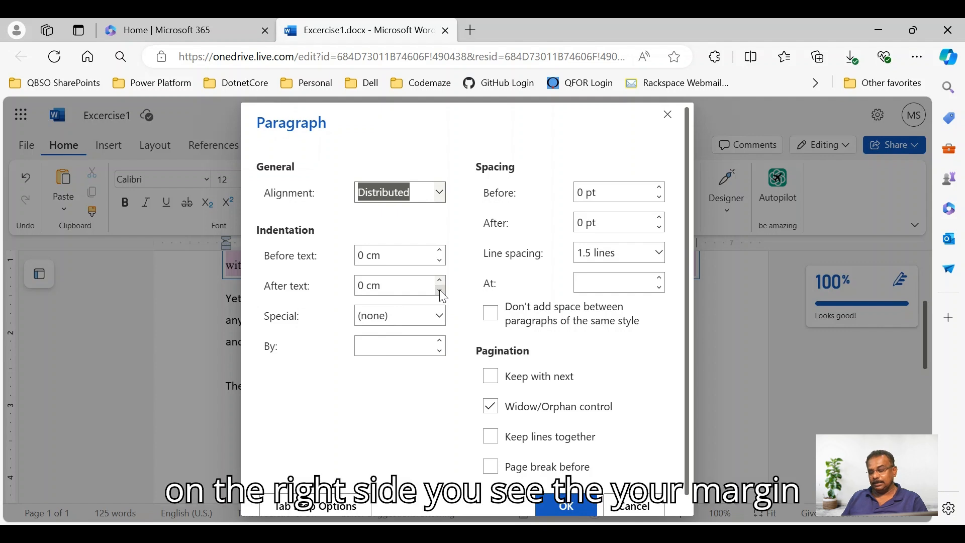
# Step: Give the "Yet another benefit" paragraph a Hanging special indentation of 3 cm and apply the settings
pyautogui.click(439, 318)
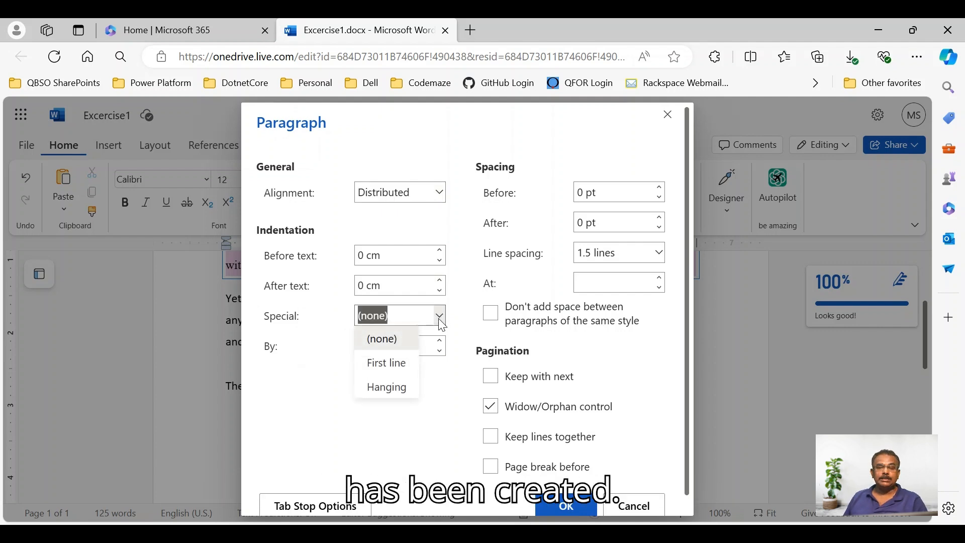
pyautogui.click(394, 390)
pyautogui.click(390, 345)
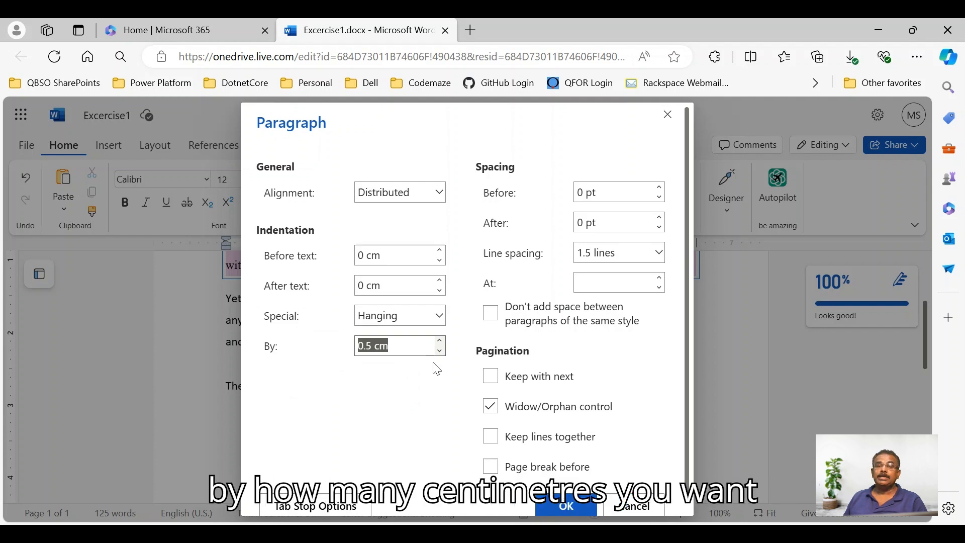
pyautogui.click(441, 352)
pyautogui.click(440, 342)
pyautogui.doubleClick(409, 348)
pyautogui.click(409, 348)
pyautogui.press('BackSpace')
pyautogui.press('BackSpace')
pyautogui.press('BackSpace')
pyautogui.press('BackSpace')
pyautogui.write('3')
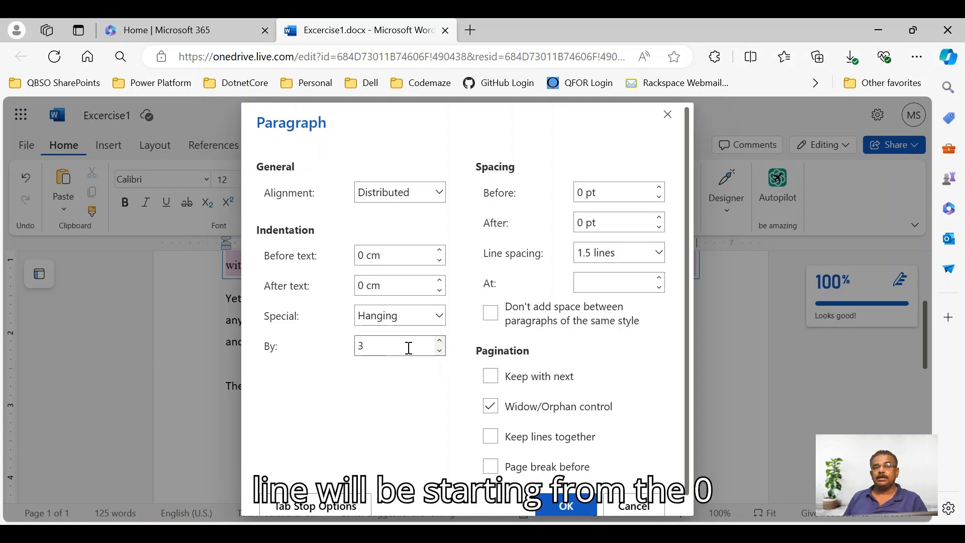
pyautogui.click(568, 506)
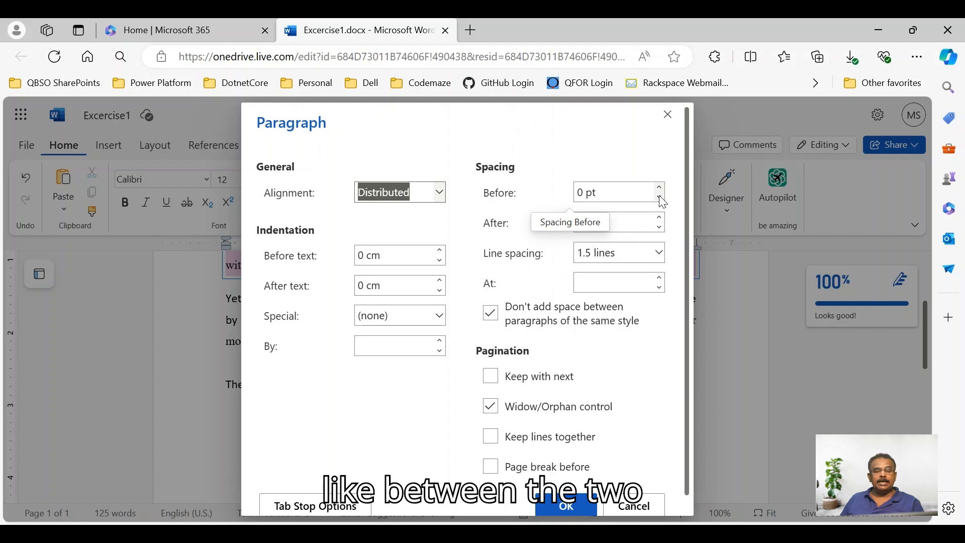
# Step: Set the paragraph's spacing to 20 pt before and 30 pt after, apply it and check the document
pyautogui.click(606, 190)
pyautogui.write('1')
pyautogui.write('0')
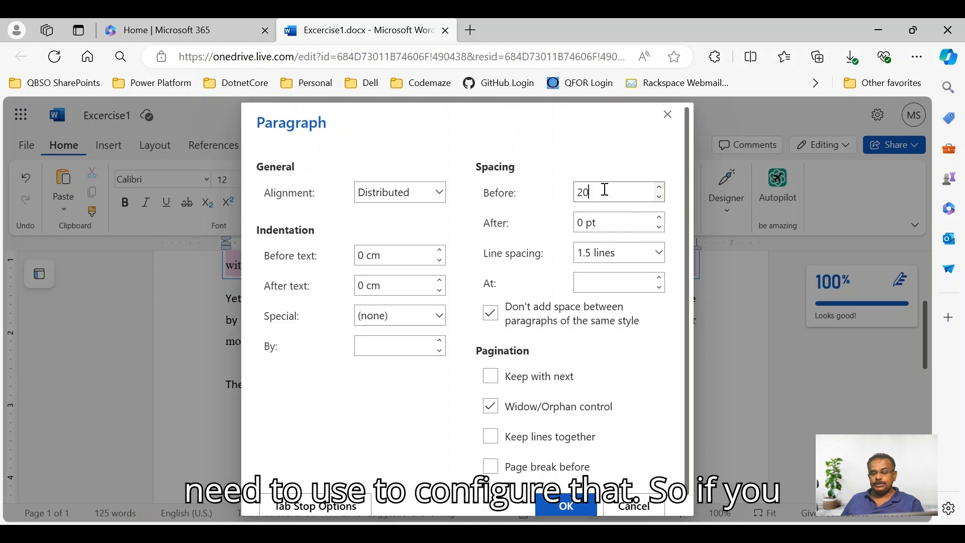
pyautogui.click(610, 220)
pyautogui.write('30')
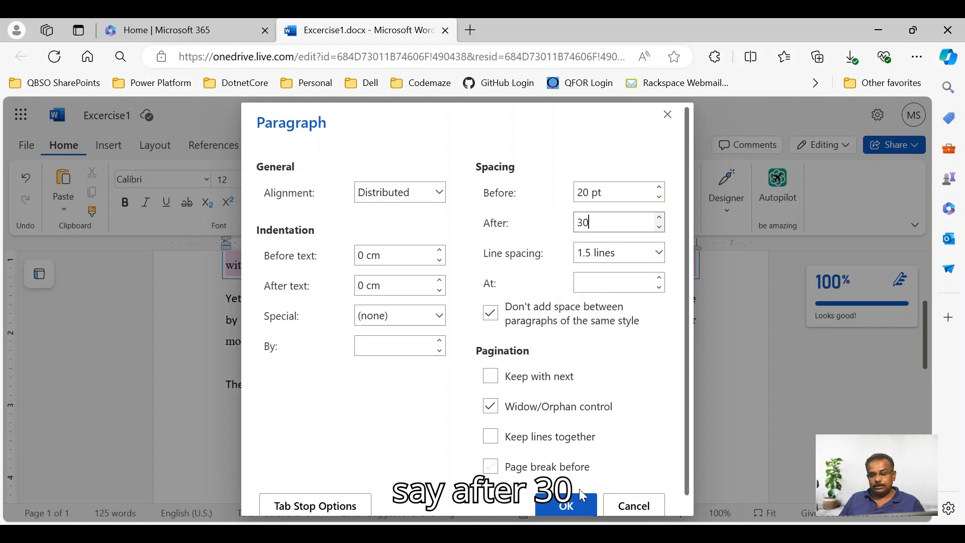
pyautogui.click(564, 503)
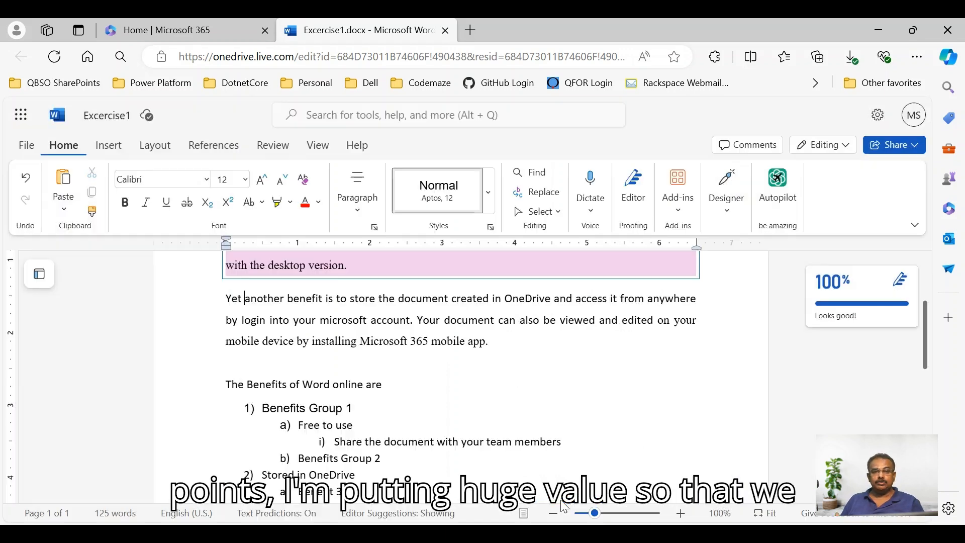
pyautogui.scroll(-5, 399, 422)
pyautogui.scroll(3, 307, 340)
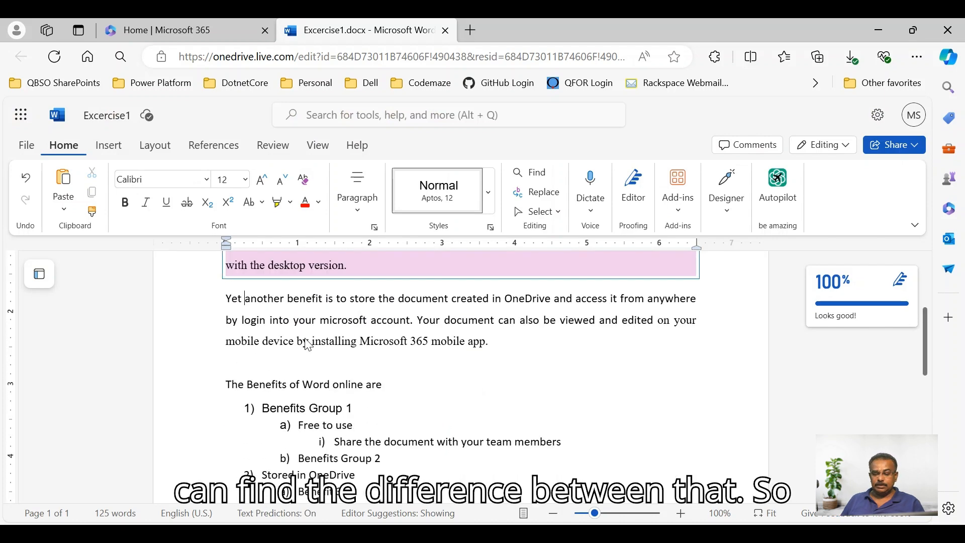
# Step: Select the whole "Yet another benefit" paragraph, set its spacing before and after to 50 pt and apply the settings
pyautogui.moveTo(227, 299); pyautogui.dragTo(508, 351)
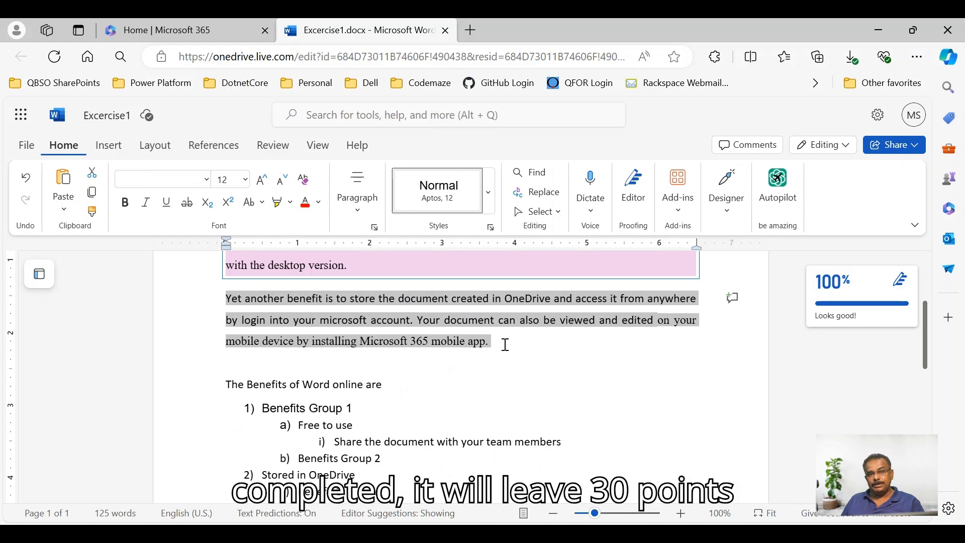
pyautogui.click(363, 211)
pyautogui.click(435, 258)
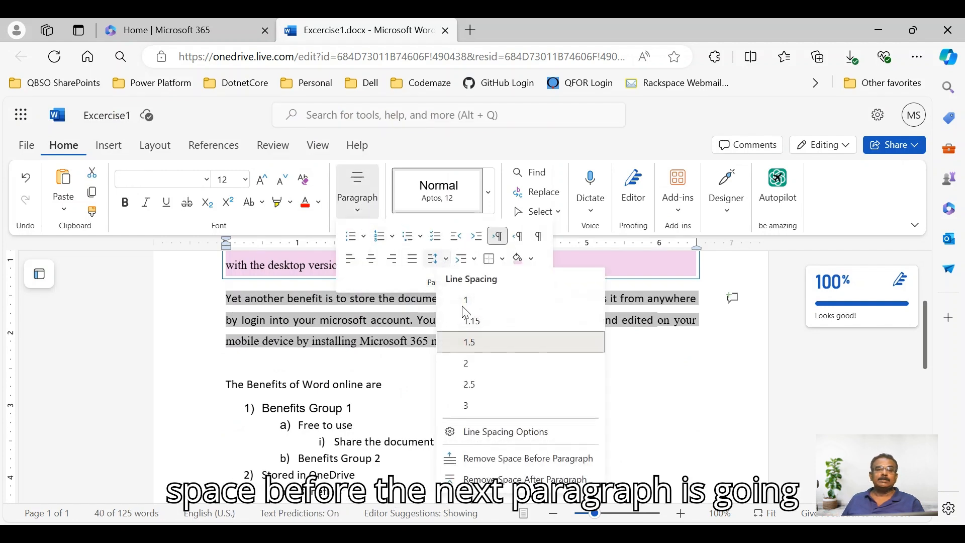
pyautogui.click(449, 431)
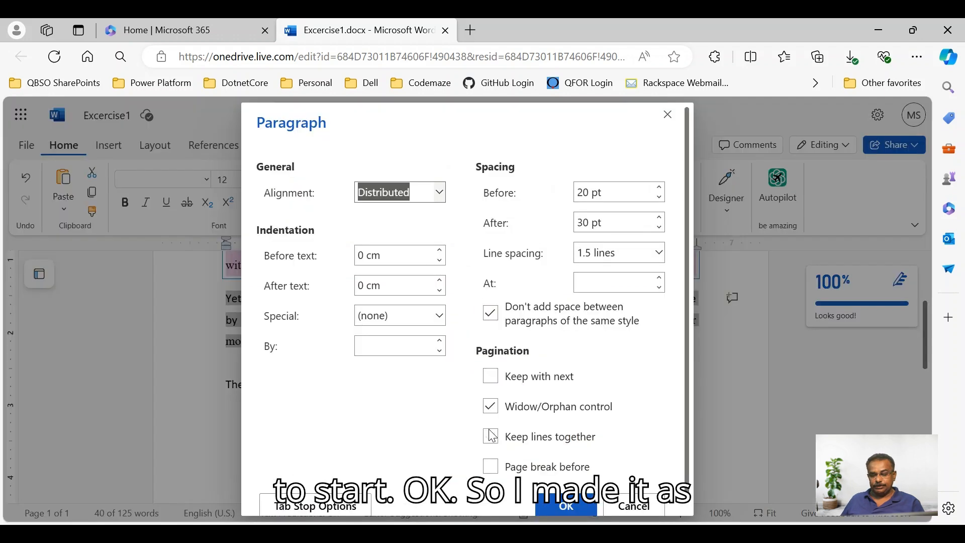
pyautogui.click(614, 193)
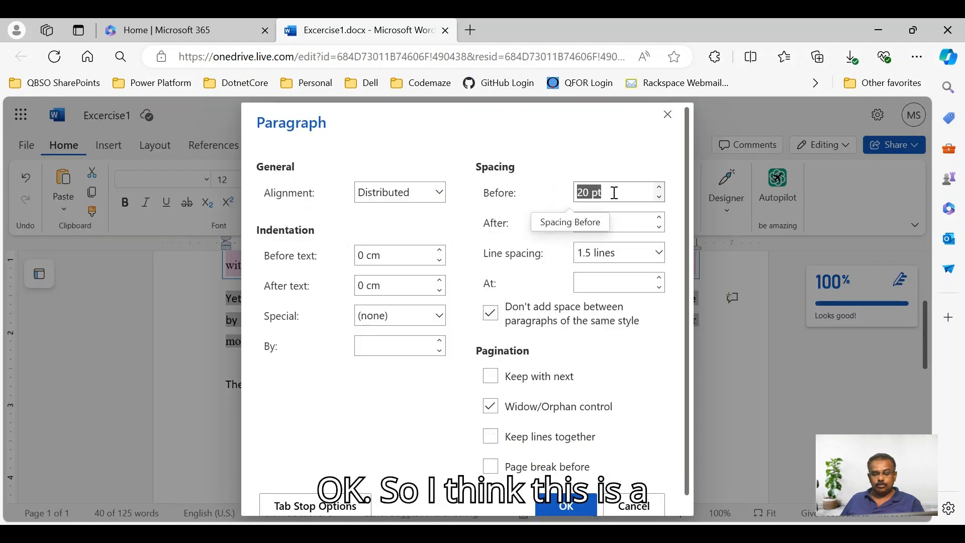
pyautogui.write('50')
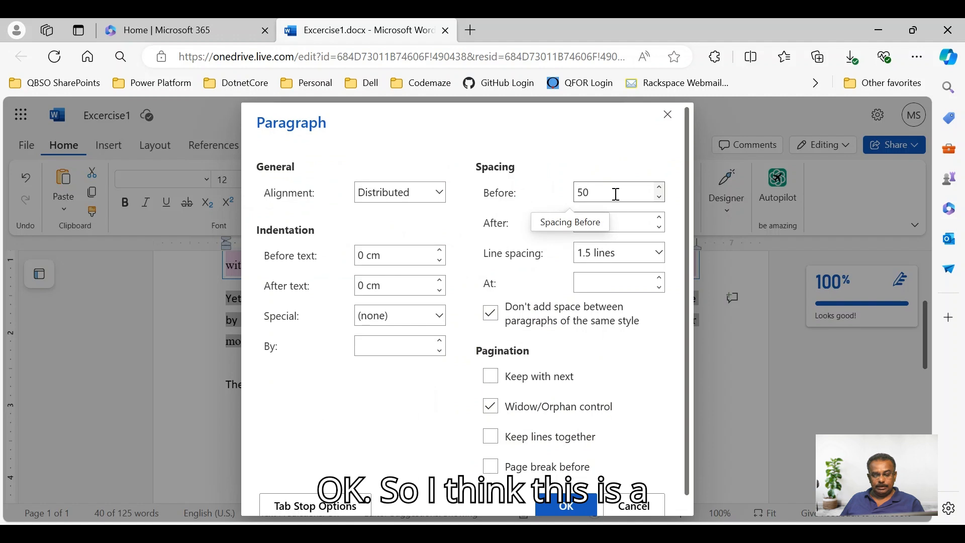
pyautogui.click(631, 224)
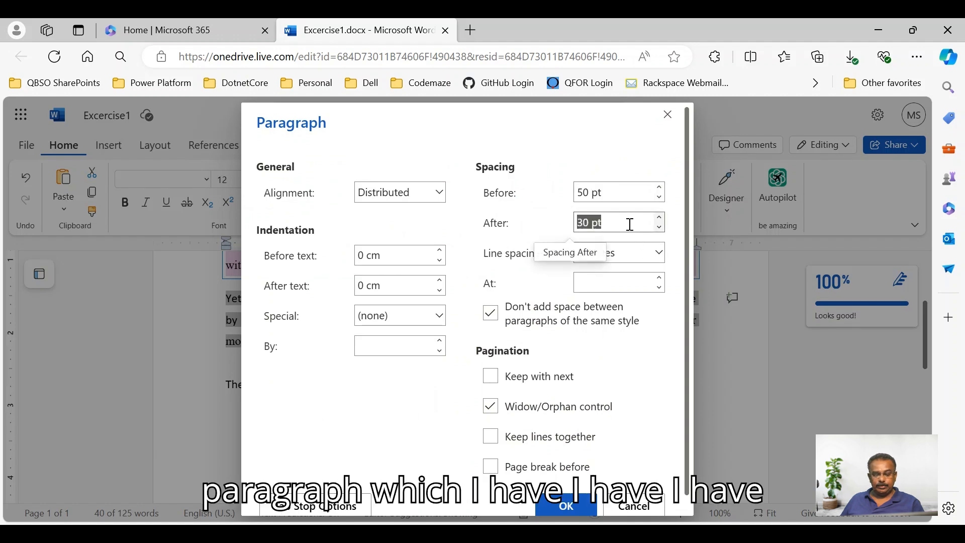
pyautogui.write('50')
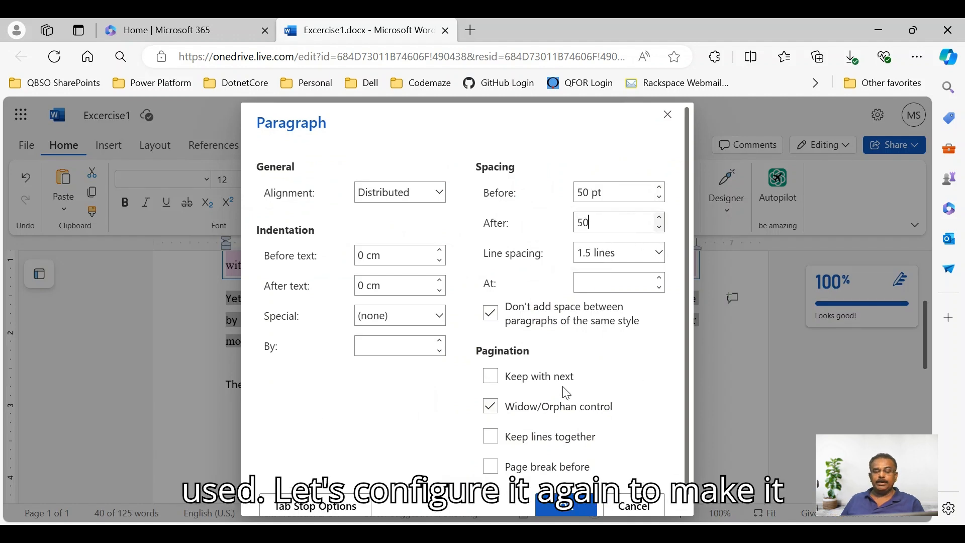
pyautogui.moveTo(406, 118); pyautogui.dragTo(663, 126)
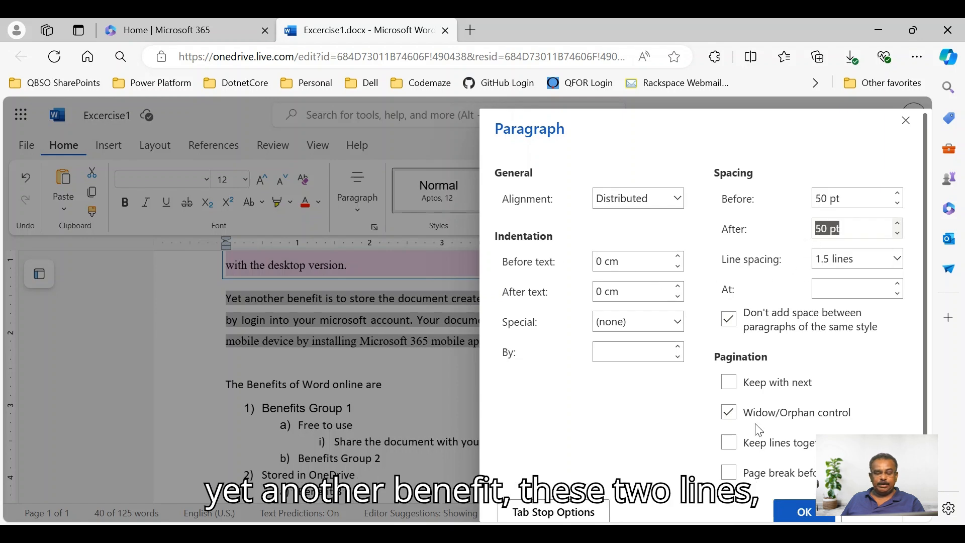
pyautogui.click(803, 513)
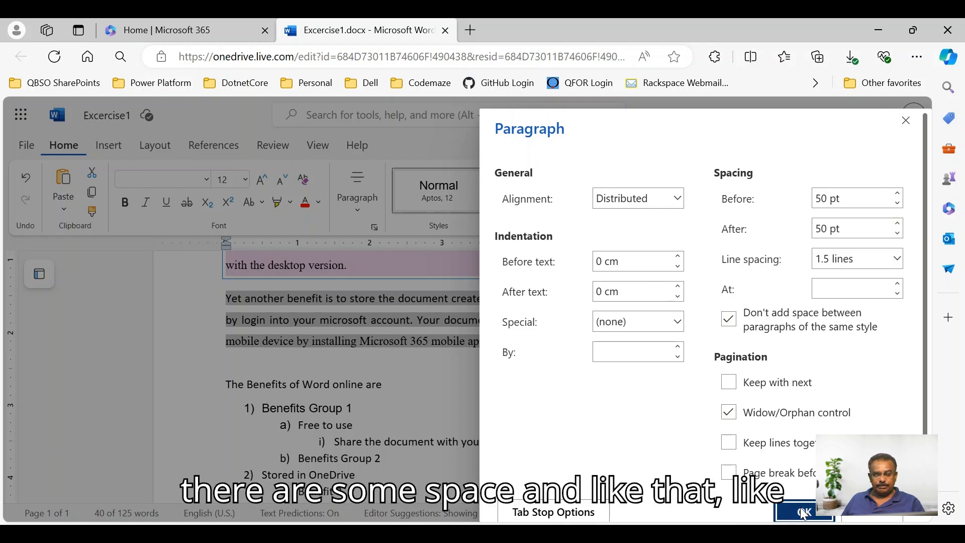
# Step: Open the paragraph settings for the "Benefits Group 1" list item and allow space between paragraphs of the same style
pyautogui.click(448, 379)
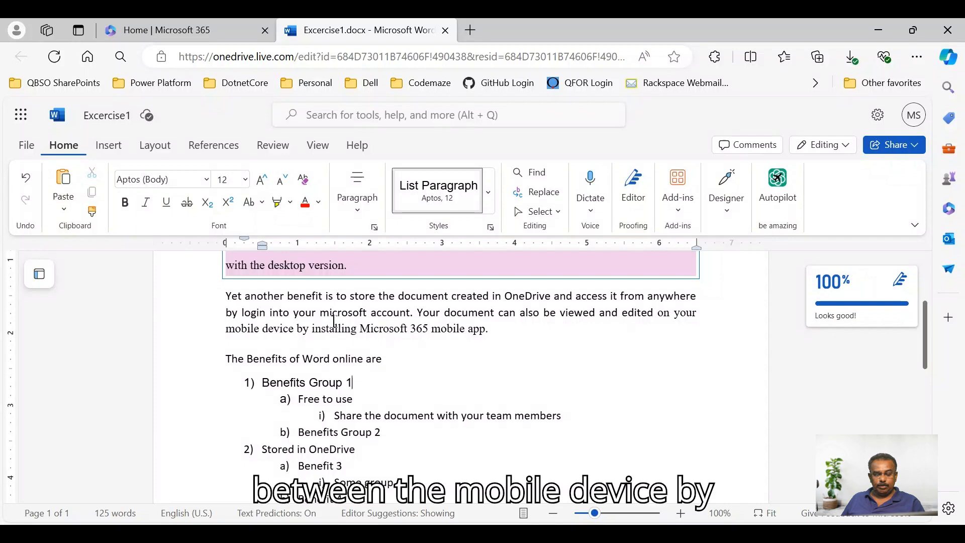
pyautogui.click(360, 217)
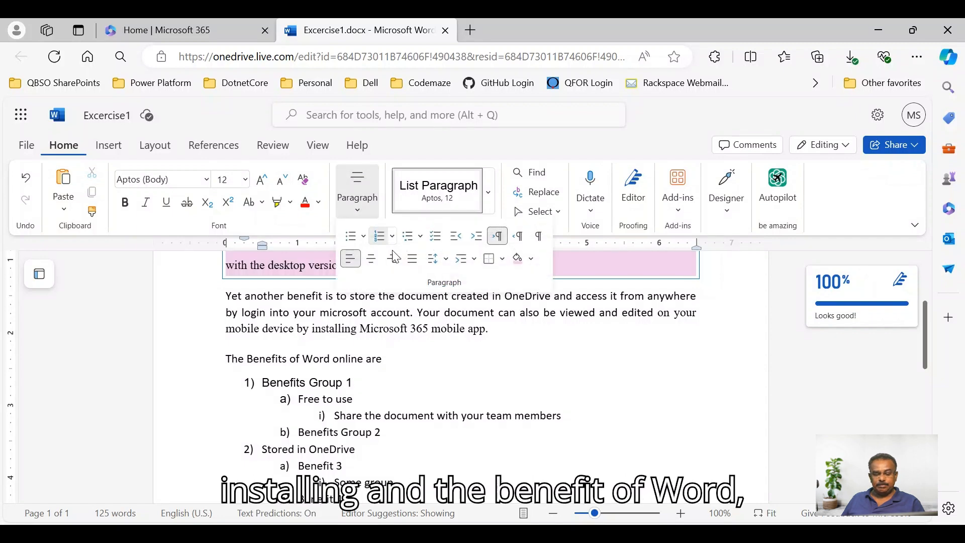
pyautogui.click(440, 260)
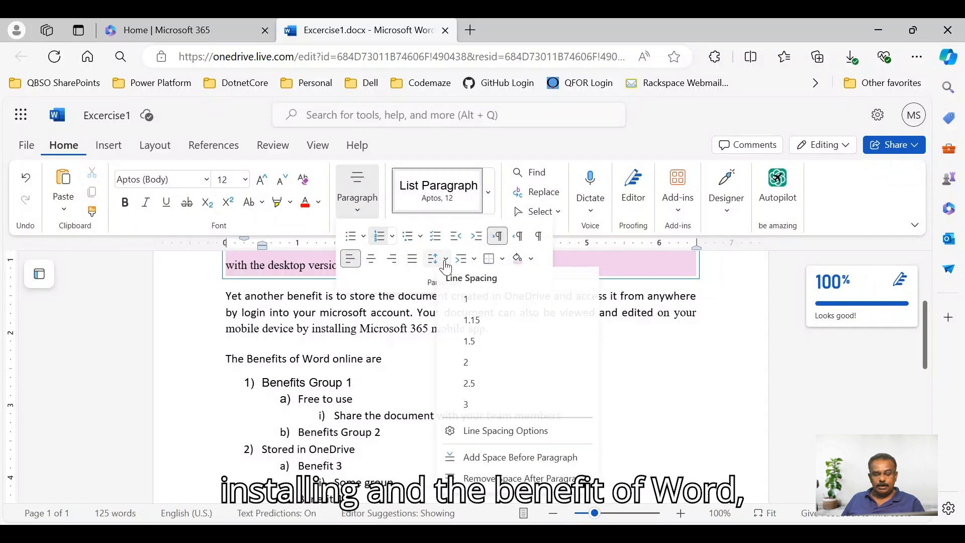
pyautogui.click(484, 432)
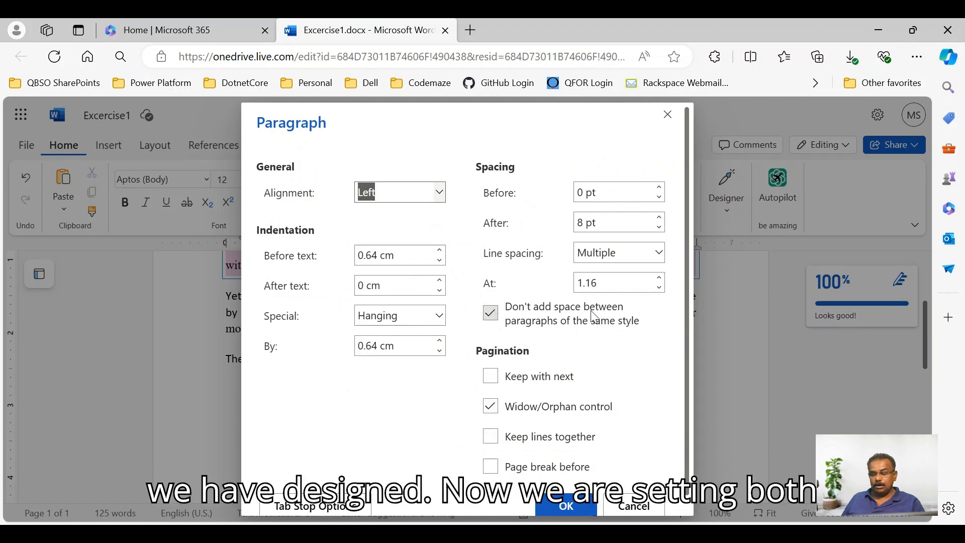
pyautogui.click(505, 329)
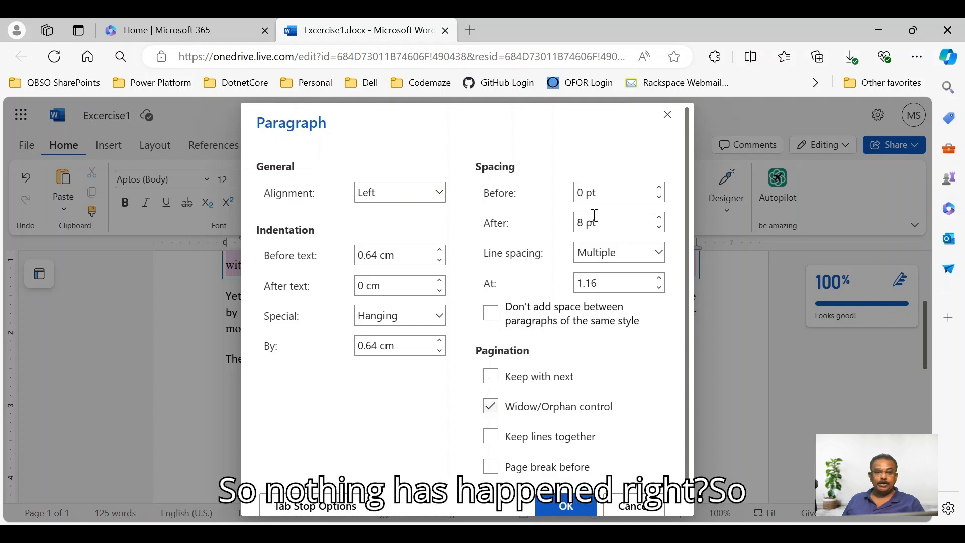
# Step: Set the "Benefits Group 1" item's spacing before and after to 50 pt, apply it and check the list in the document
pyautogui.click(595, 192)
pyautogui.write('50')
pyautogui.click(595, 223)
pyautogui.write('50')
pyautogui.click(578, 518)
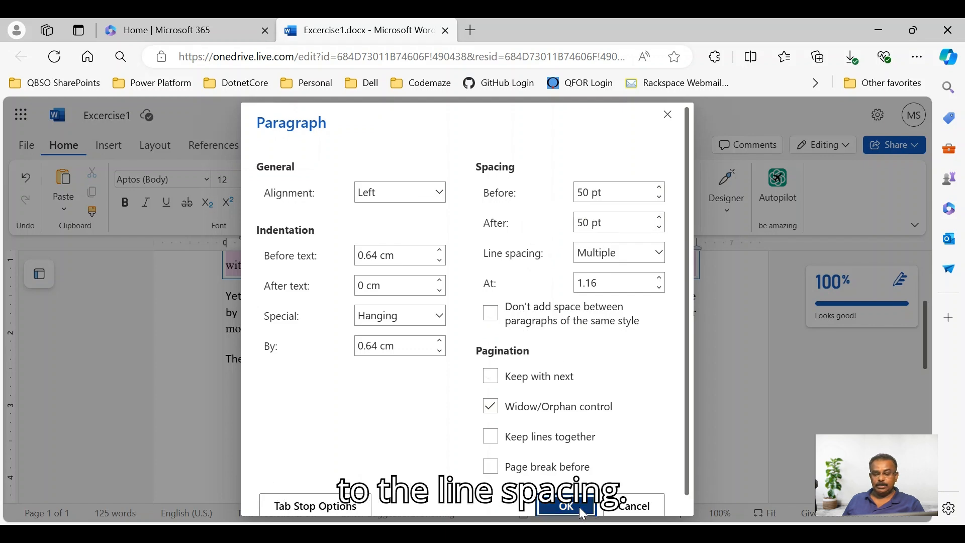
pyautogui.scroll(4, 302, 392)
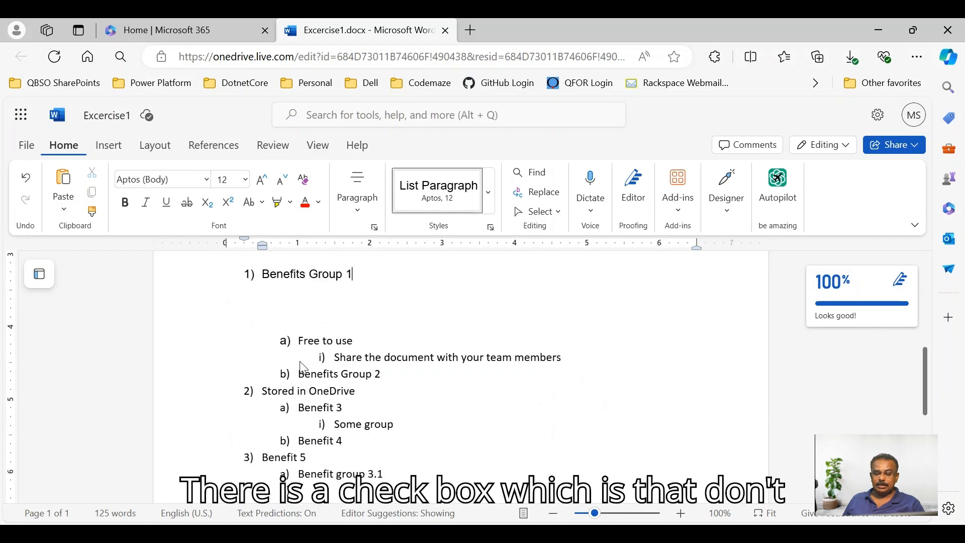
pyautogui.scroll(3, 304, 368)
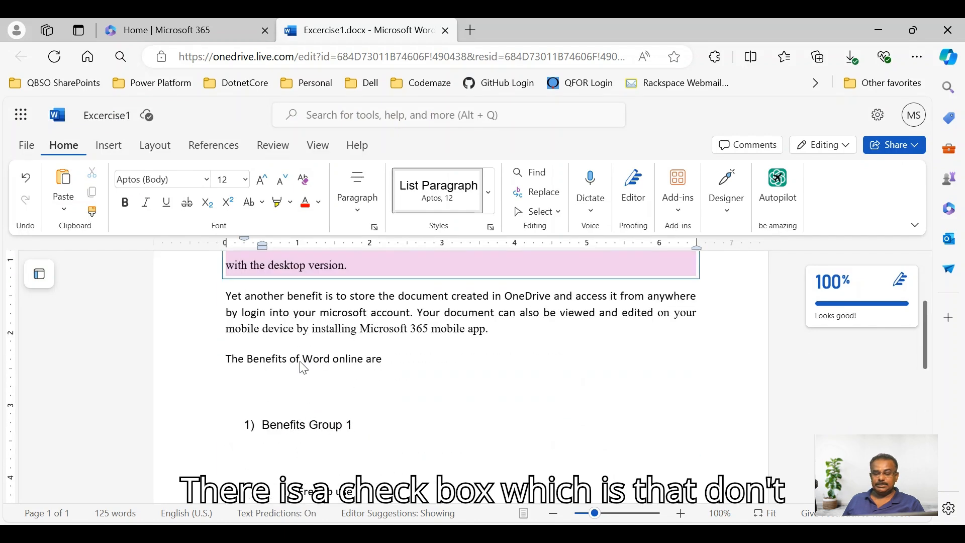
# Step: Set the "Yet another benefit" paragraph's spacing to 50 pt before and 50 pt after, apply it and check the document
pyautogui.click(268, 317)
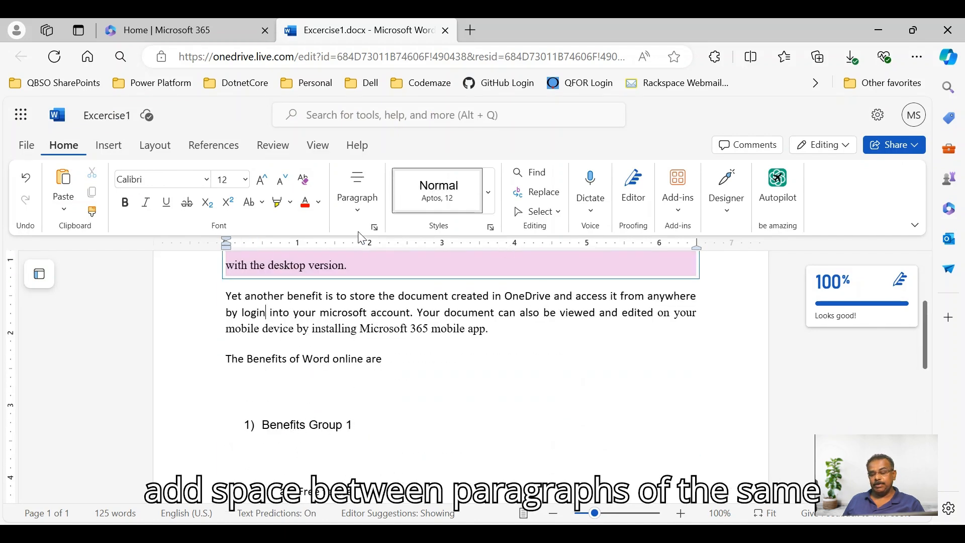
pyautogui.click(358, 206)
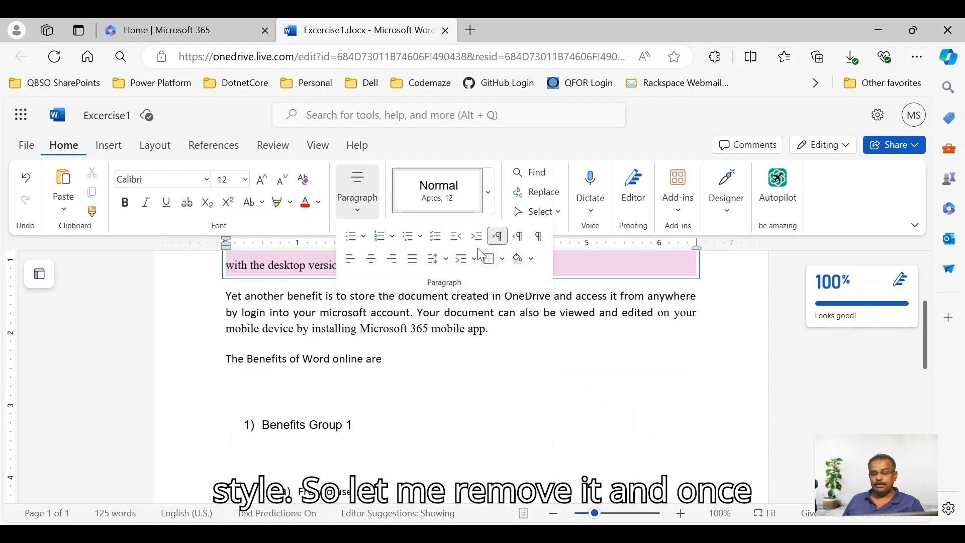
pyautogui.click(451, 260)
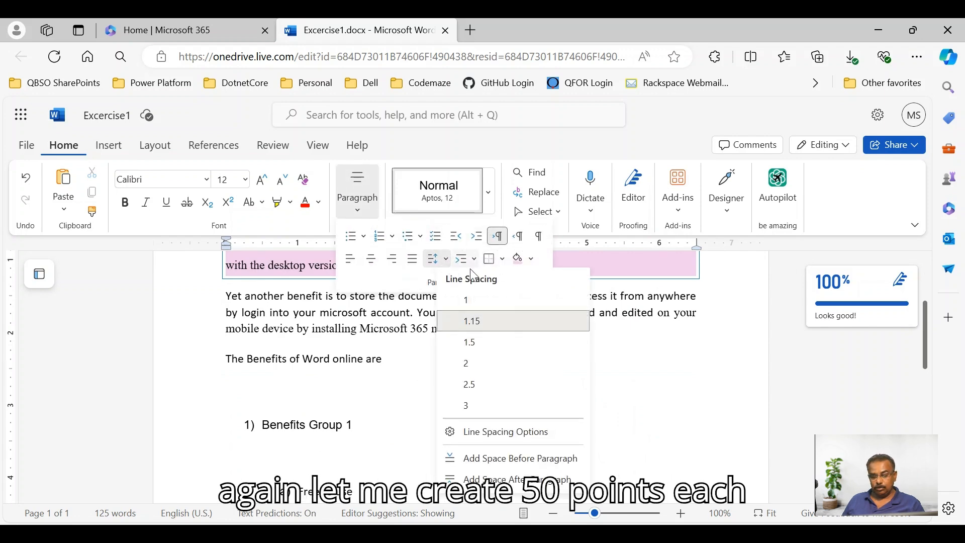
pyautogui.click(493, 431)
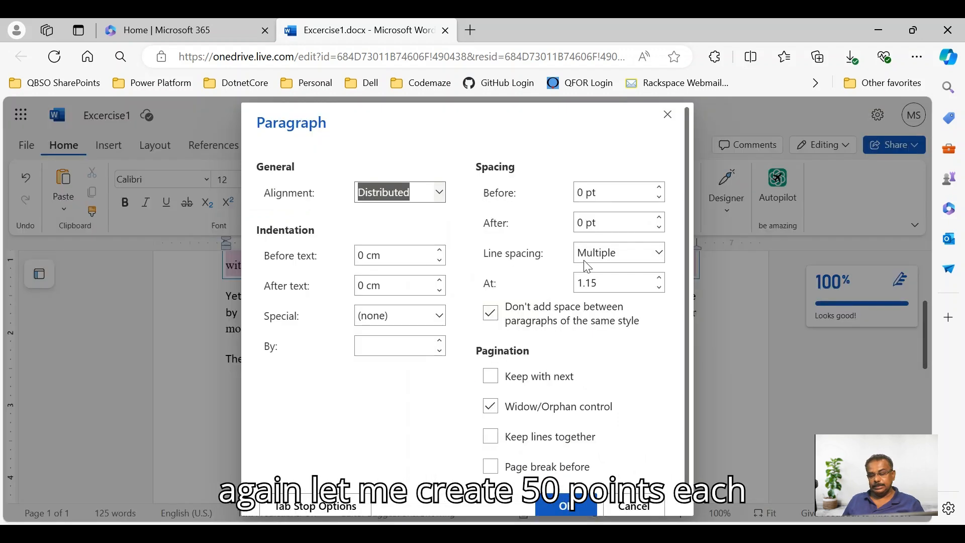
pyautogui.tripleClick(607, 191)
pyautogui.write('50')
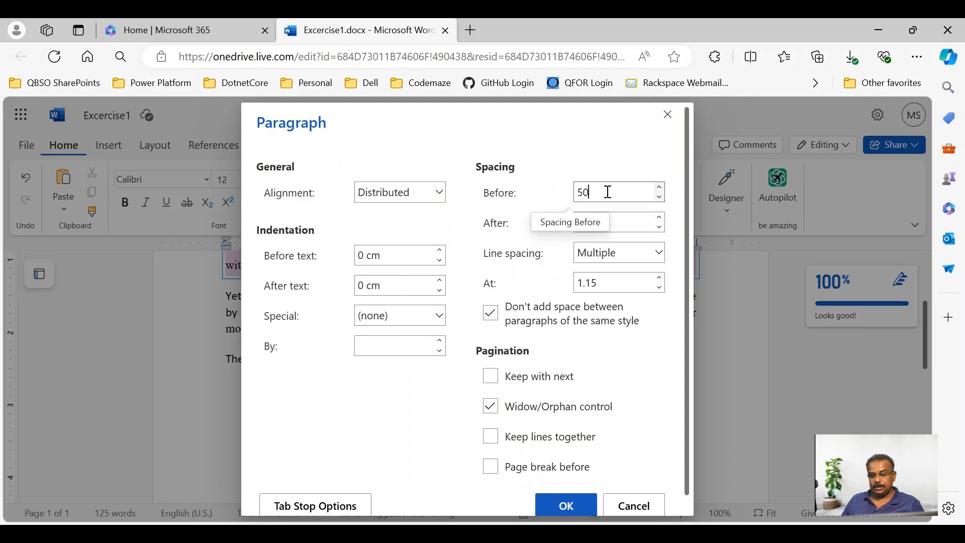
pyautogui.tripleClick(614, 220)
pyautogui.write('5')
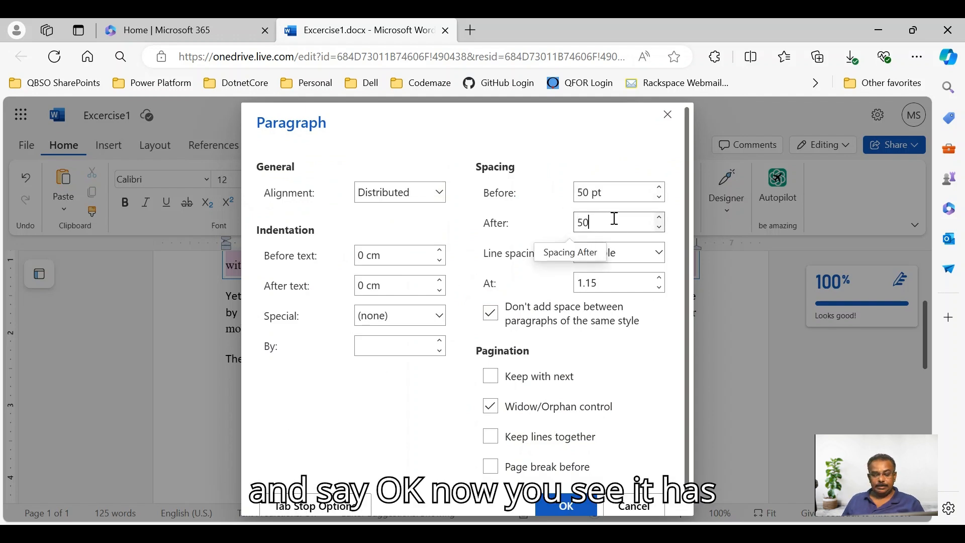
pyautogui.write('0')
pyautogui.click(563, 507)
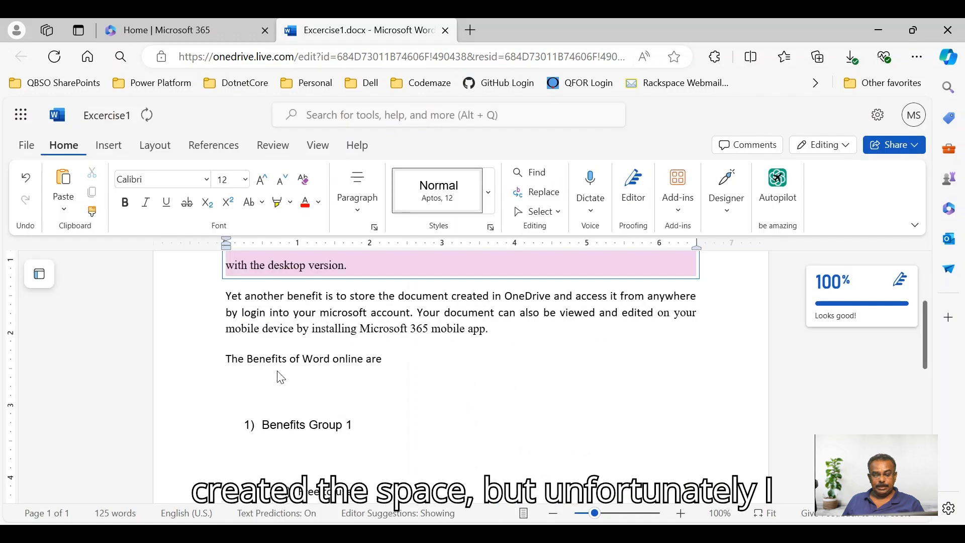
pyautogui.scroll(-5, 274, 372)
pyautogui.scroll(3, 272, 371)
# Step: Try the At least and Multiple line spacing options for a body paragraph and close its settings without applying them
pyautogui.click(265, 344)
pyautogui.scroll(-4, 296, 390)
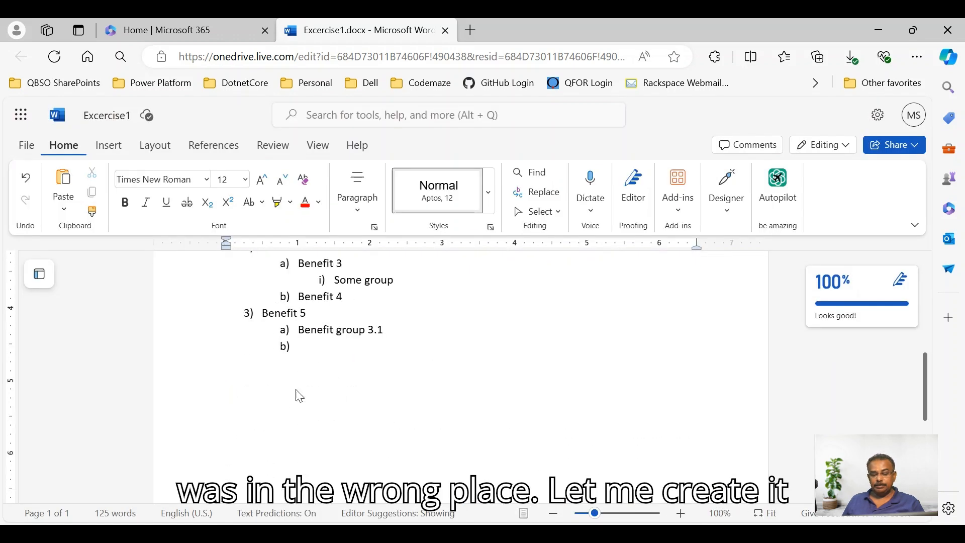
pyautogui.scroll(6, 297, 390)
pyautogui.scroll(-6, 297, 391)
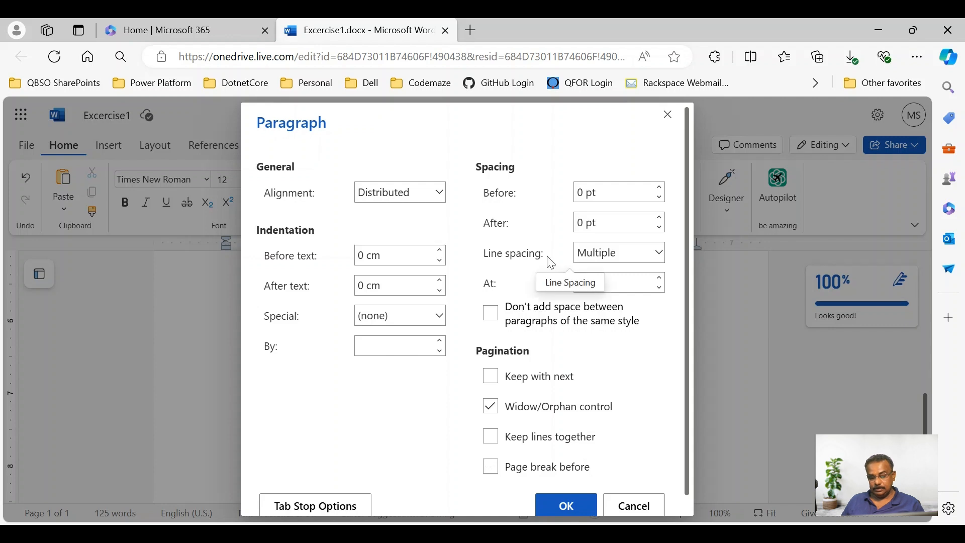
pyautogui.click(660, 253)
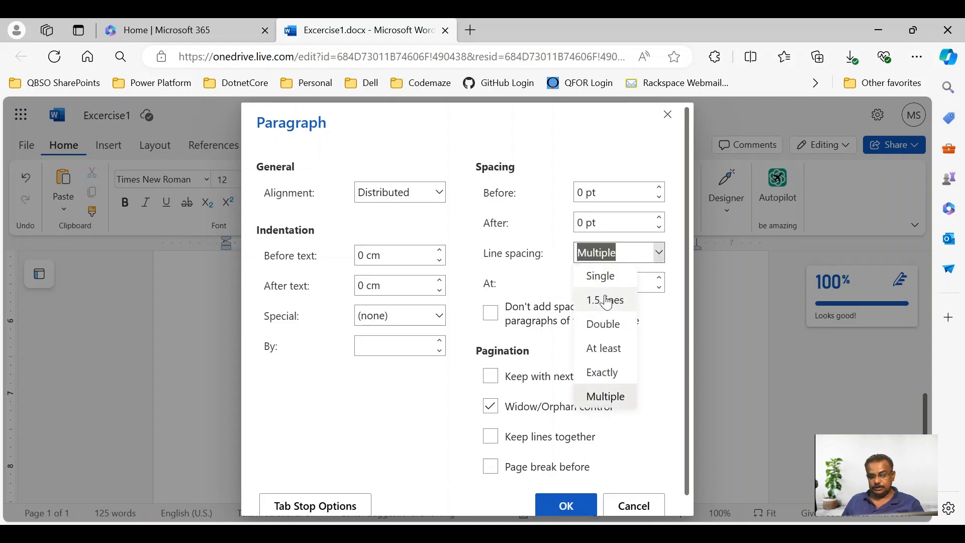
pyautogui.click(608, 356)
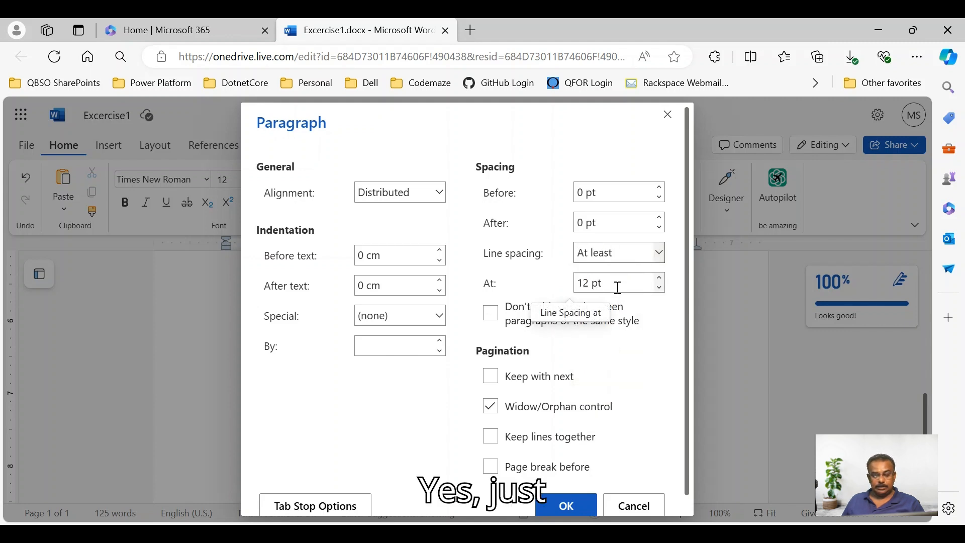
pyautogui.click(659, 257)
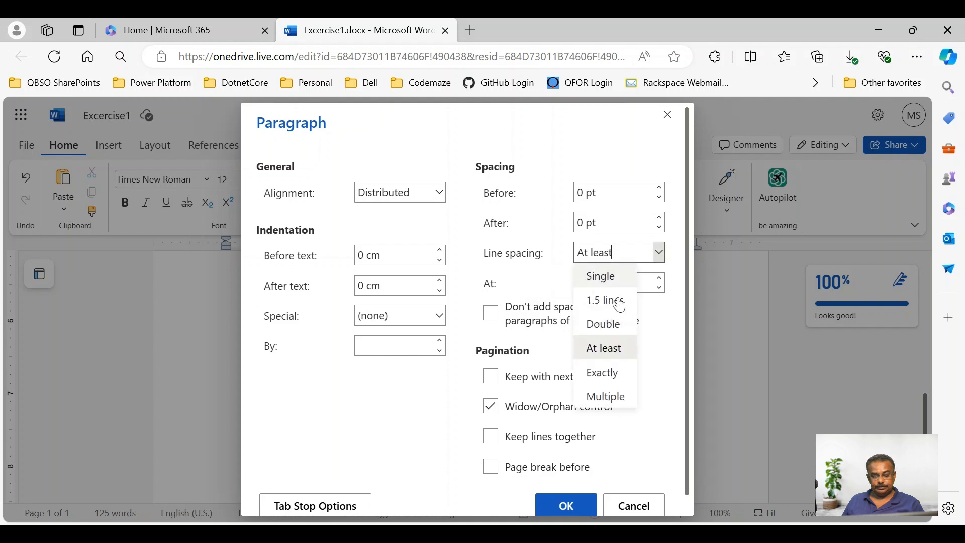
pyautogui.click(606, 397)
pyautogui.click(606, 285)
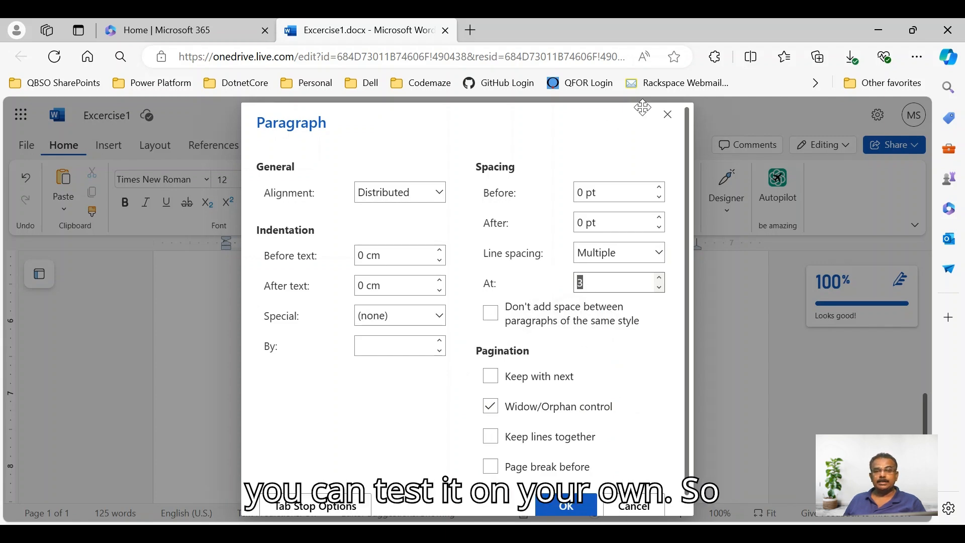
pyautogui.click(669, 117)
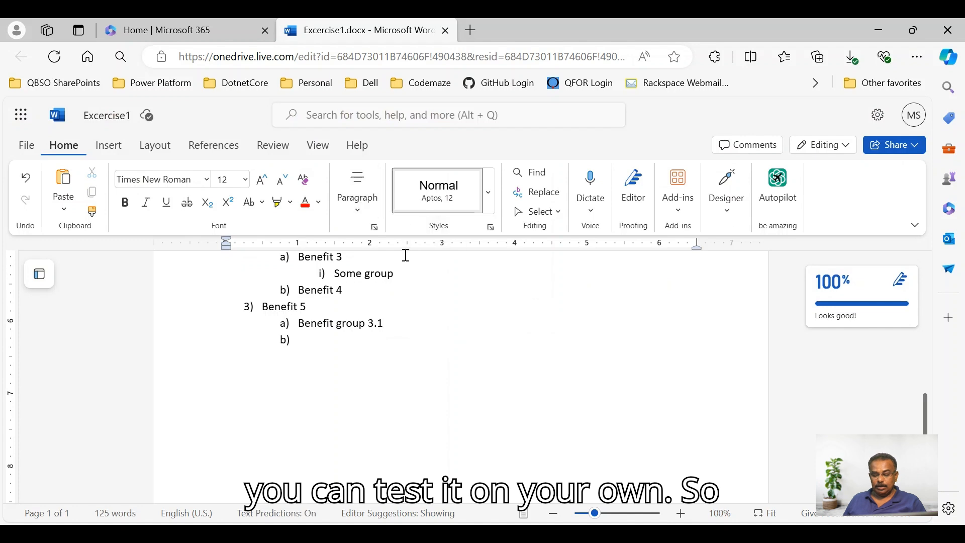
# Step: Open the full gallery of paragraph styles
pyautogui.click(492, 191)
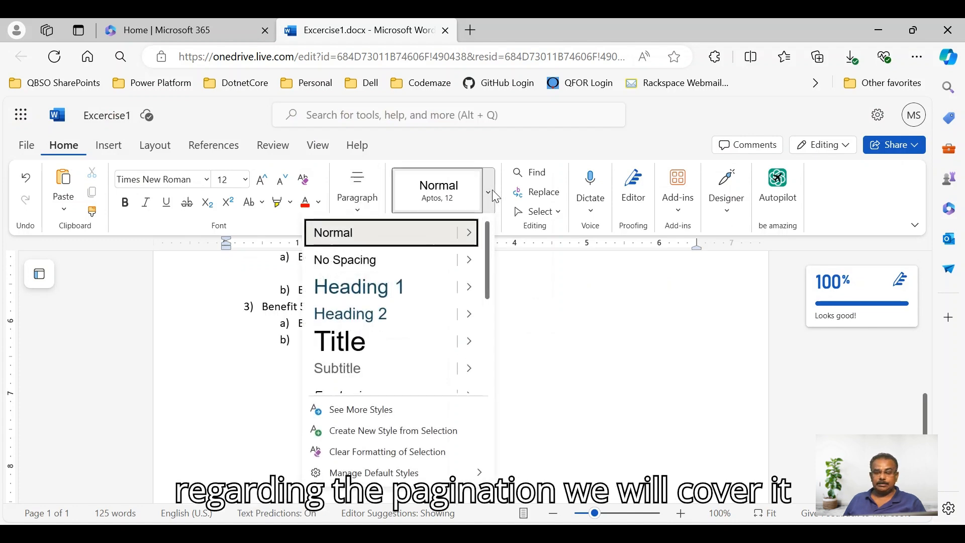